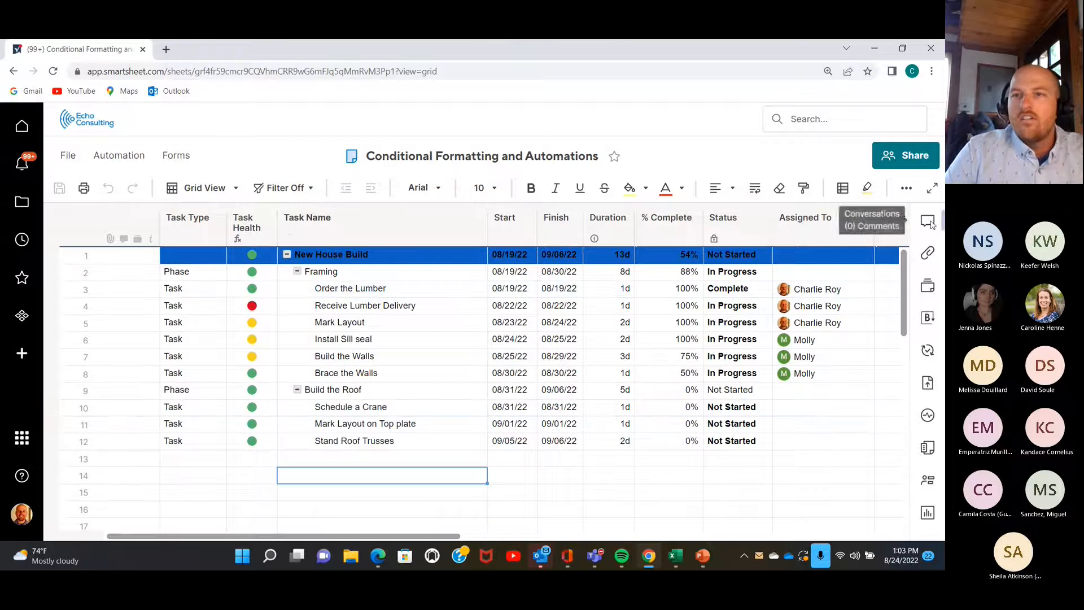
left_click(843, 189)
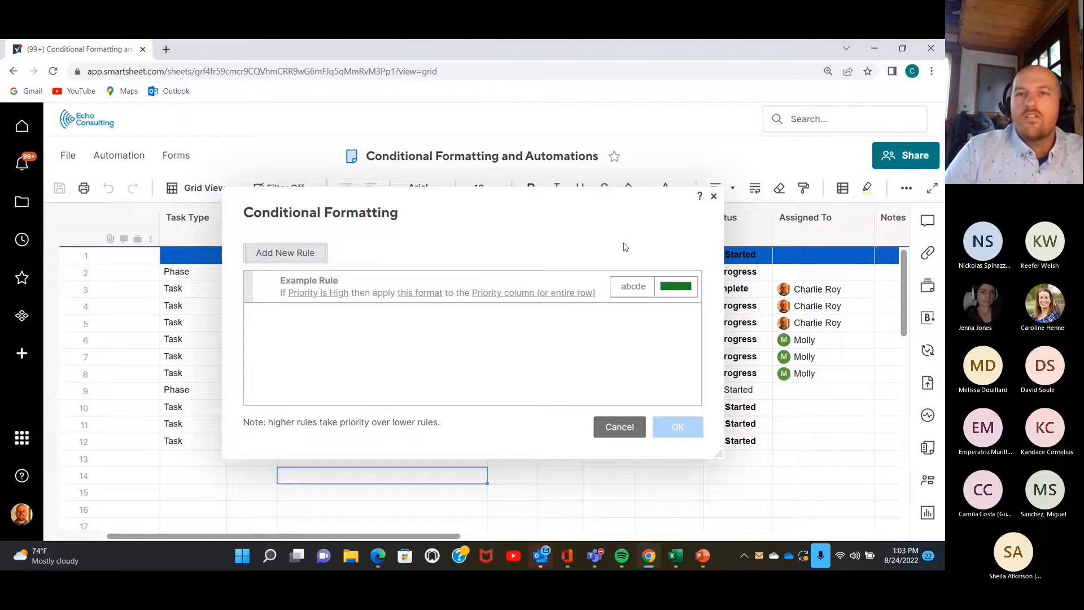
left_click(713, 196)
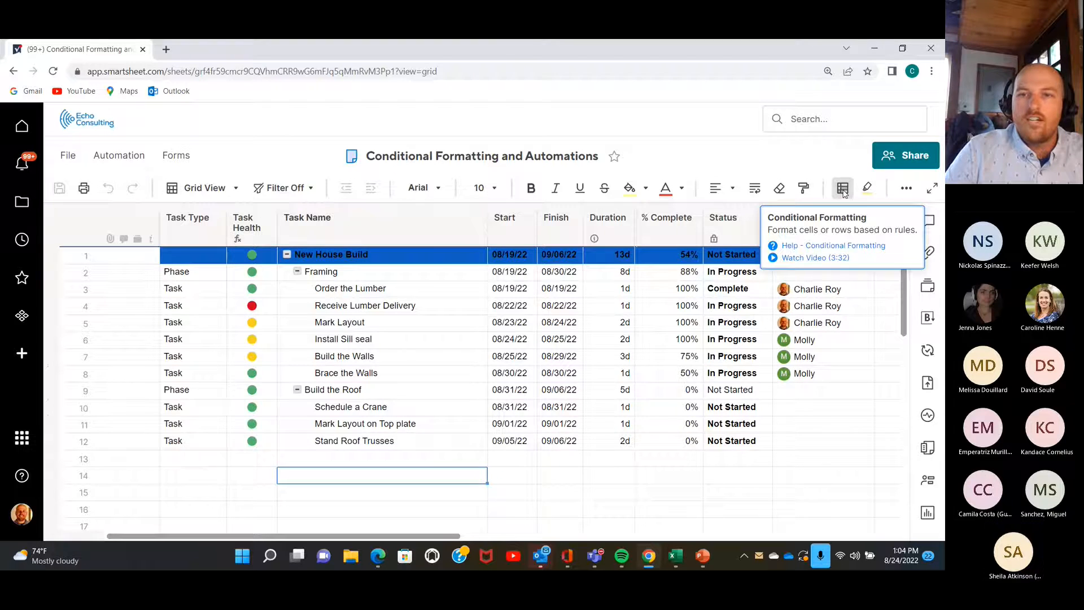
left_click(844, 192)
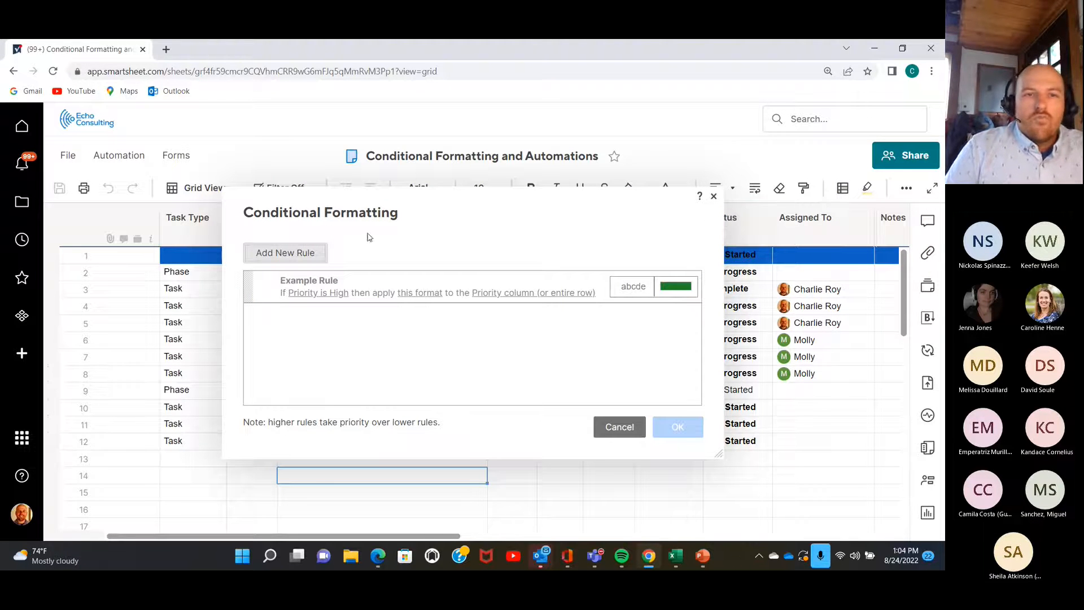
left_click(288, 254)
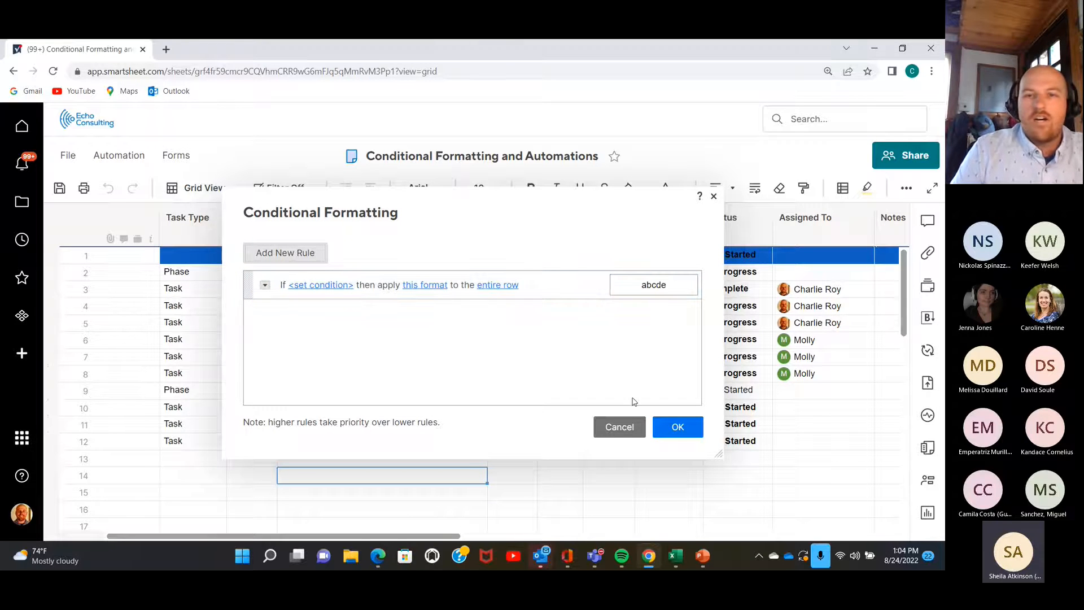
left_click(620, 426)
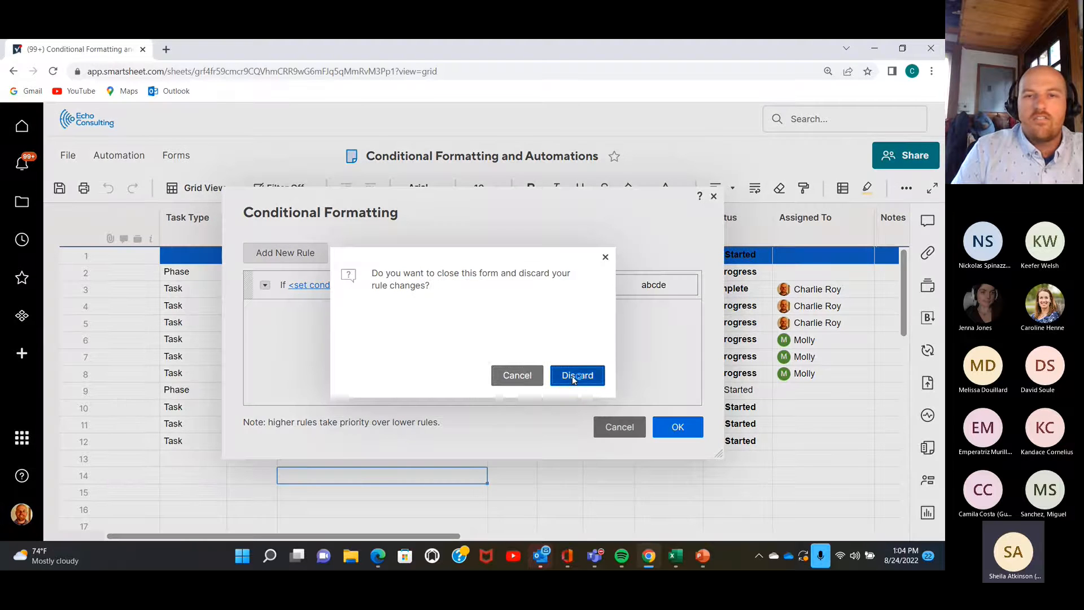
left_click(573, 377)
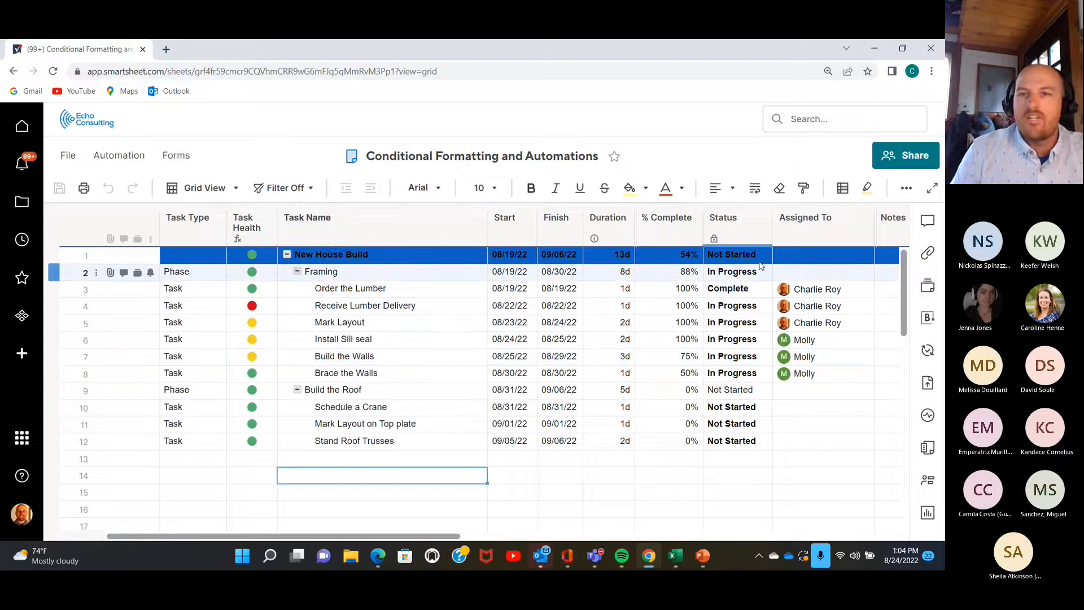
Add a conditional formatting rule with the condition that Task Type is Phase
left_click(843, 190)
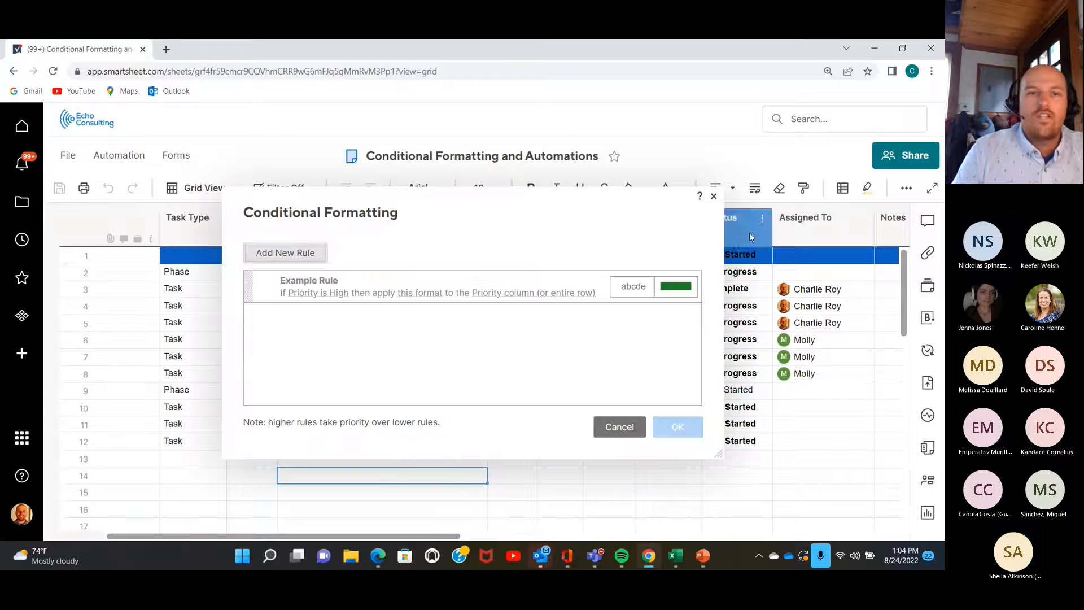
left_click(295, 254)
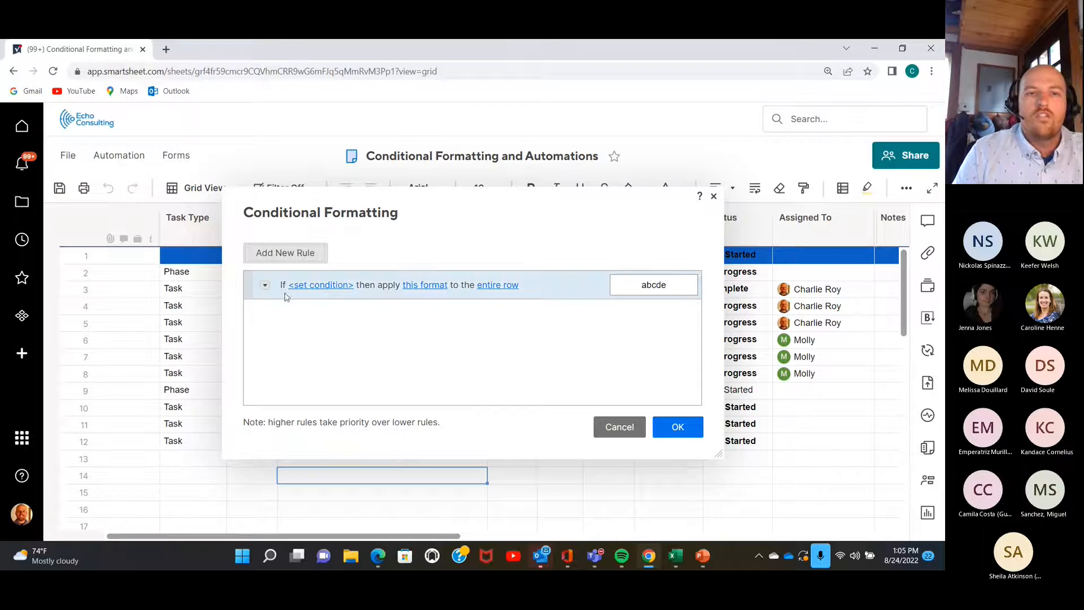
left_click(326, 287)
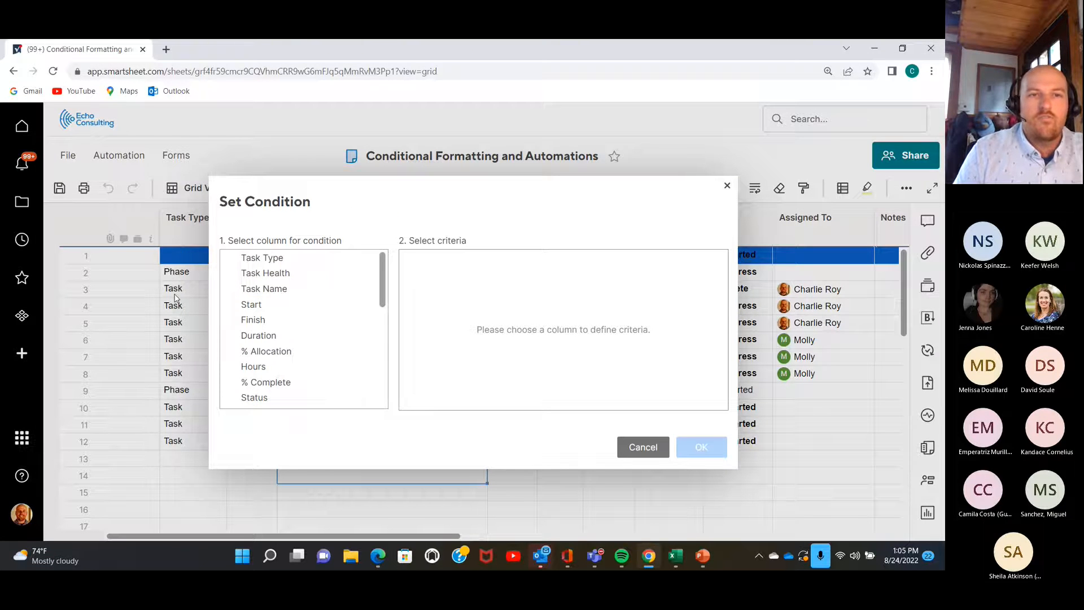
left_click(256, 257)
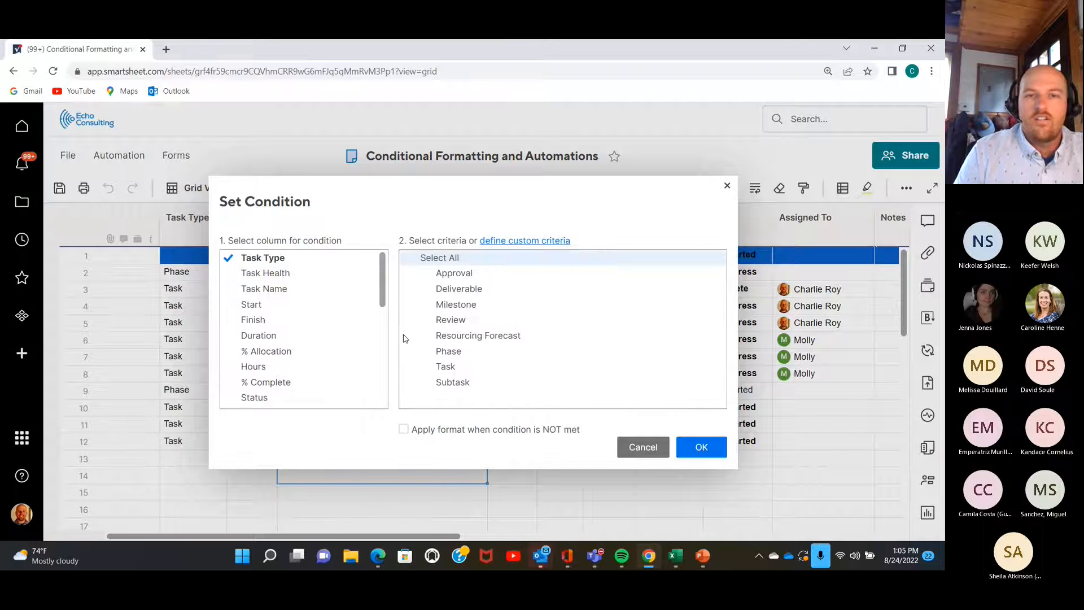
left_click(457, 355)
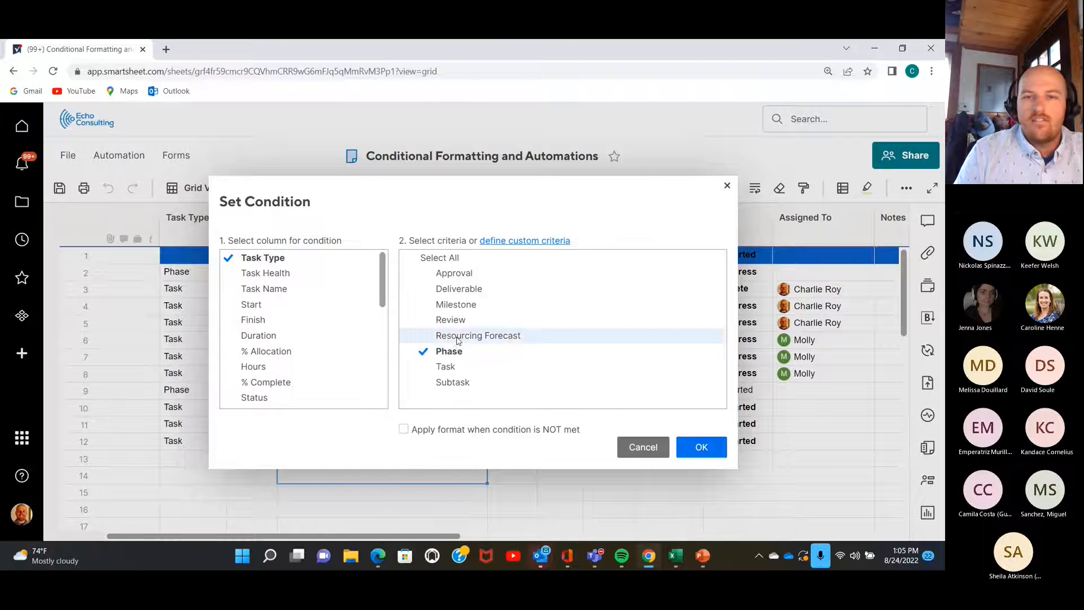
left_click(699, 448)
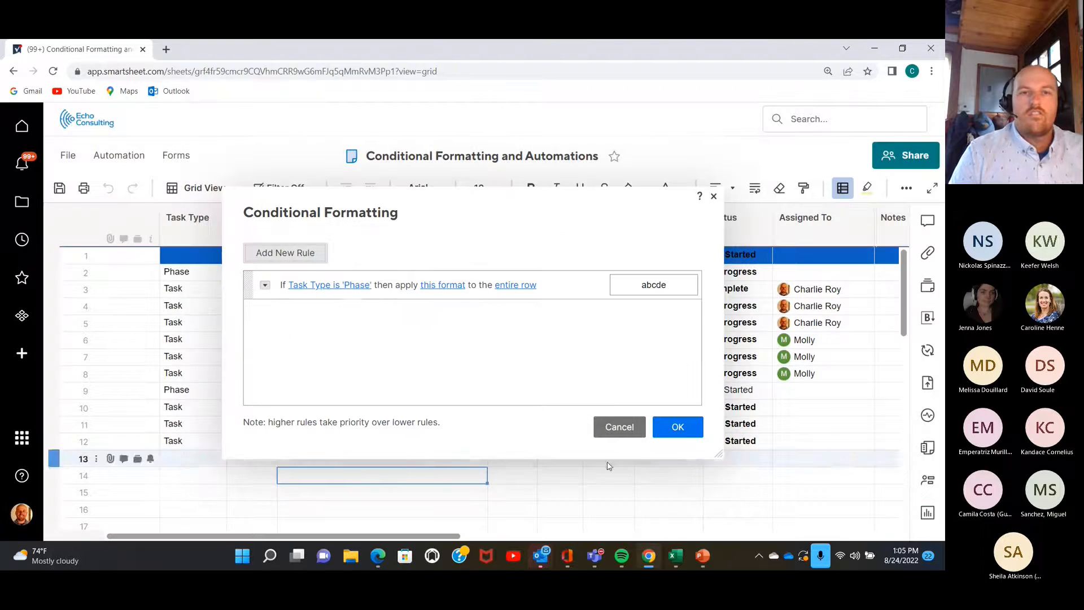
Give the Phase rule a light blue background and bold text for the entire row, and apply it to the sheet
left_click(454, 285)
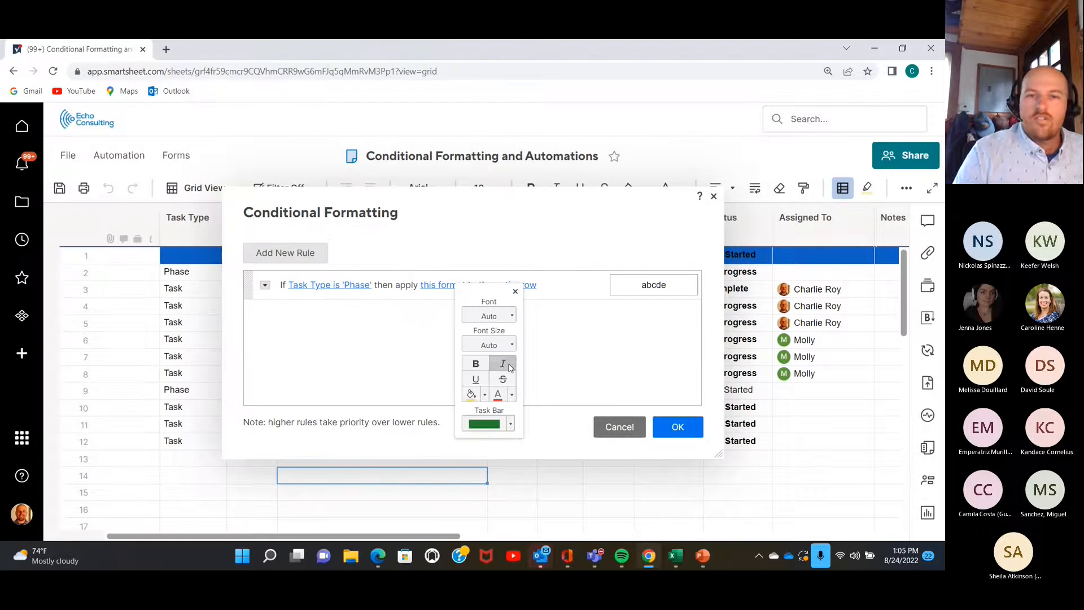
left_click(485, 395)
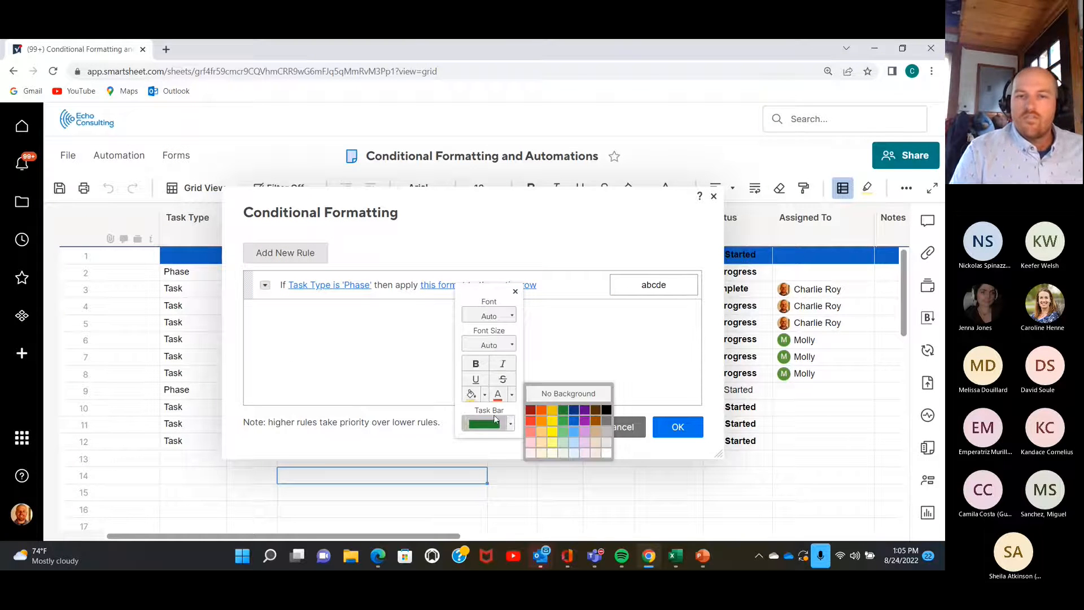
left_click(574, 434)
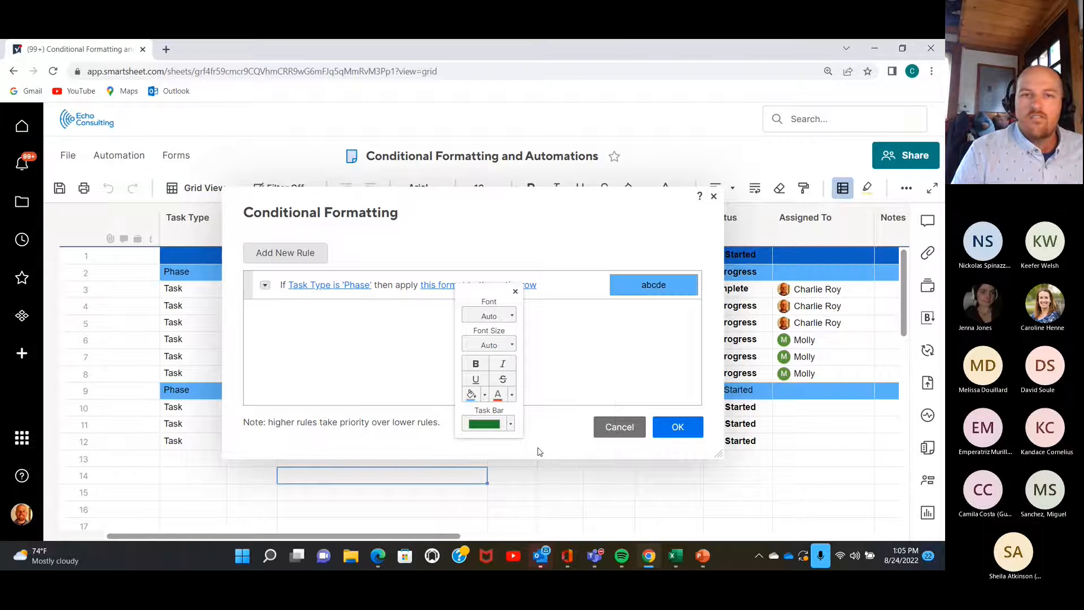
left_click(484, 365)
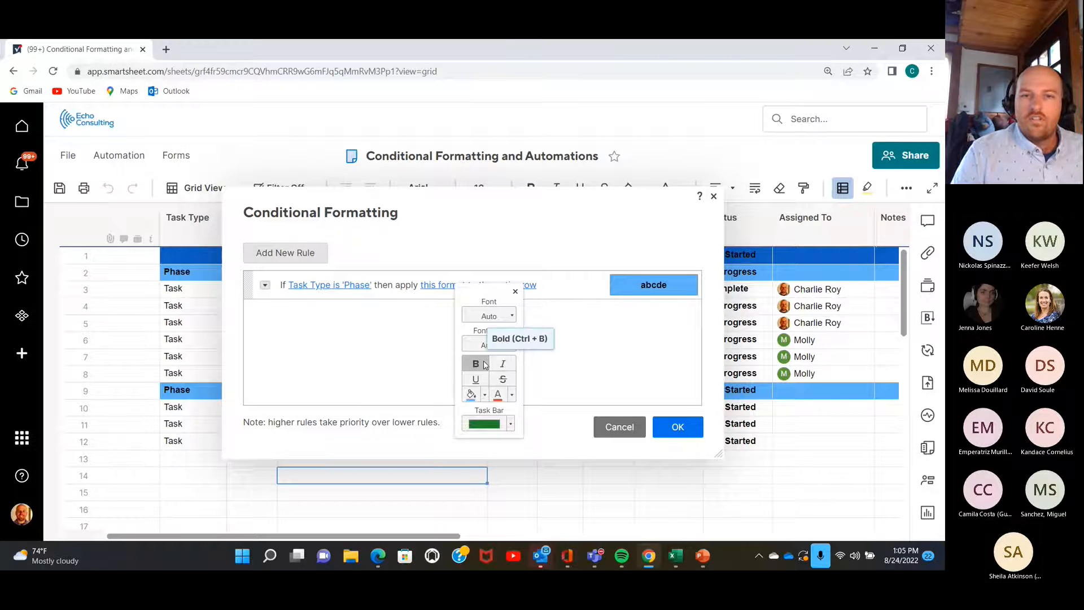
left_click(677, 427)
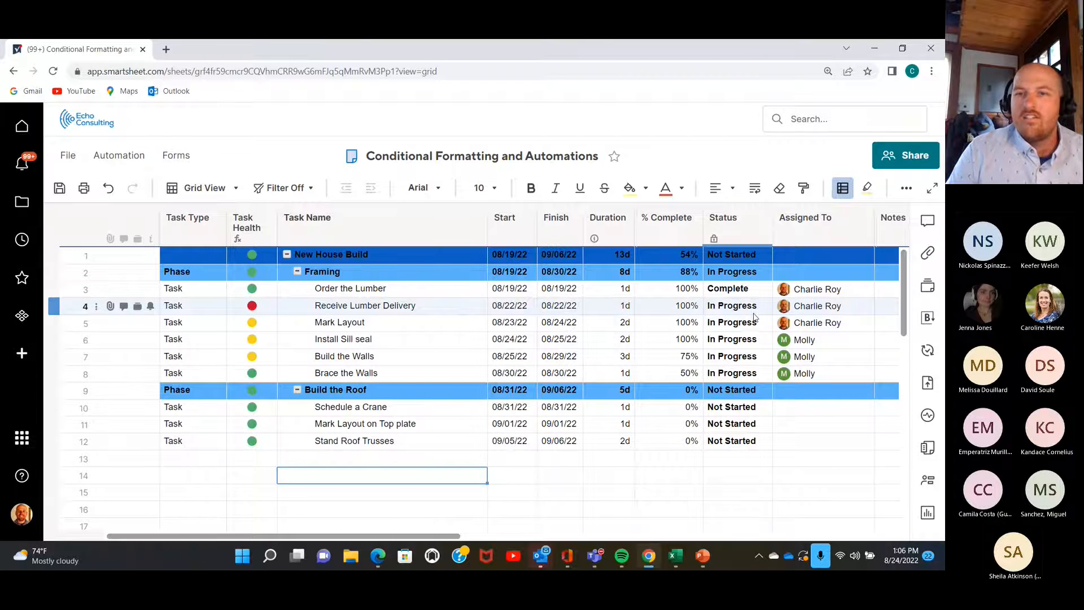
Add a second conditional formatting rule with the condition that the Finish date is in the past
left_click(844, 190)
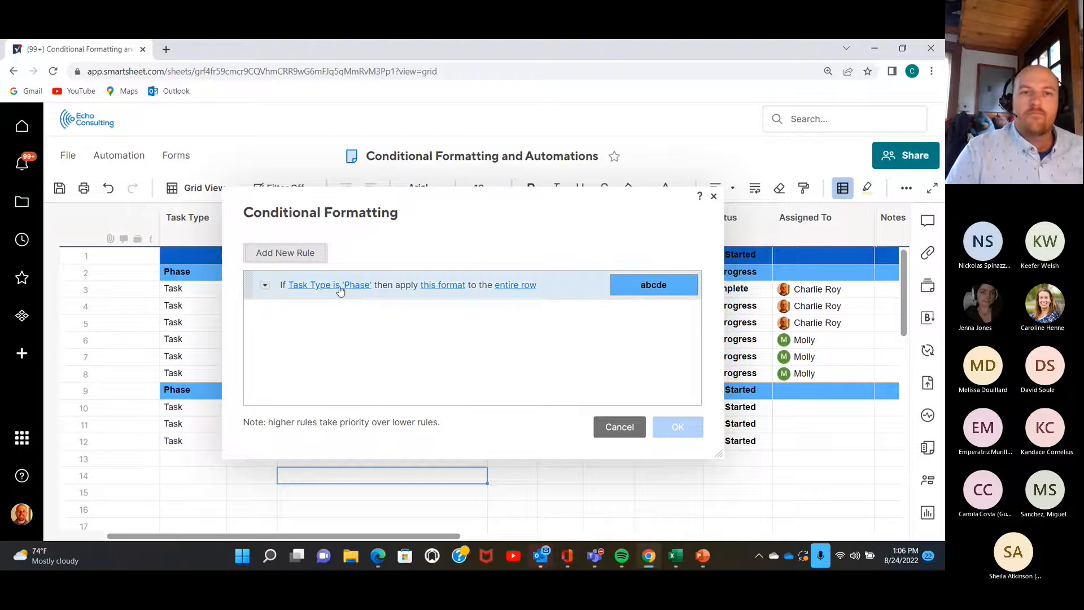
left_click(298, 259)
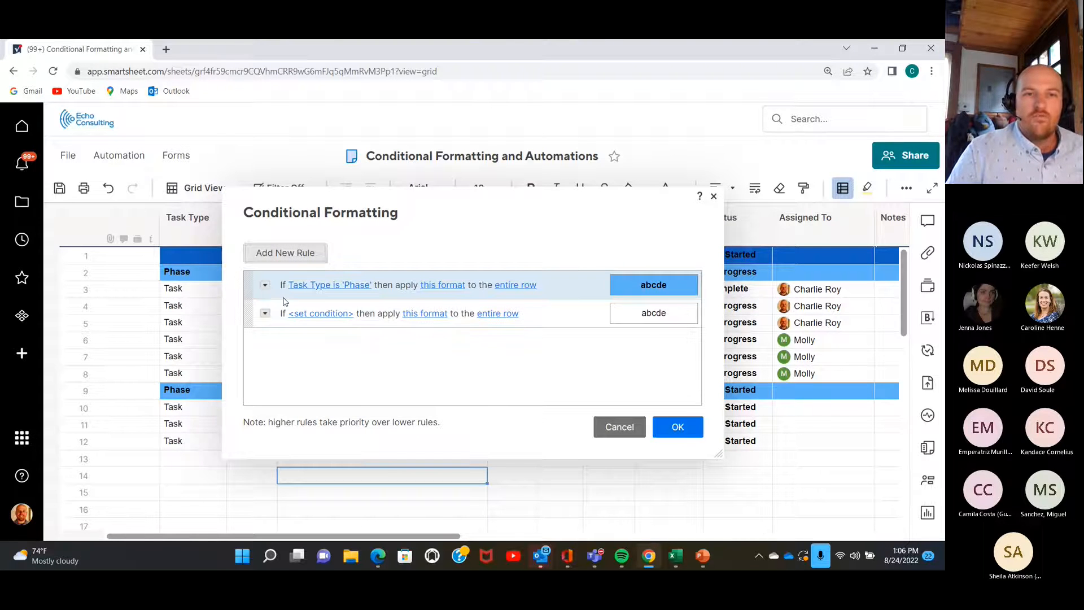
left_click(321, 313)
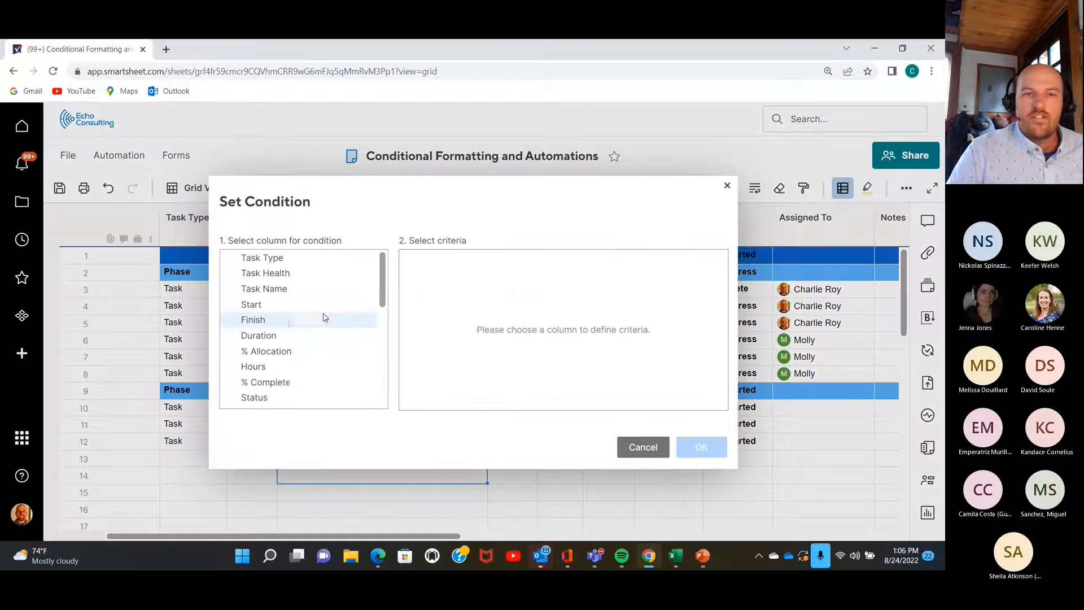
left_click(272, 319)
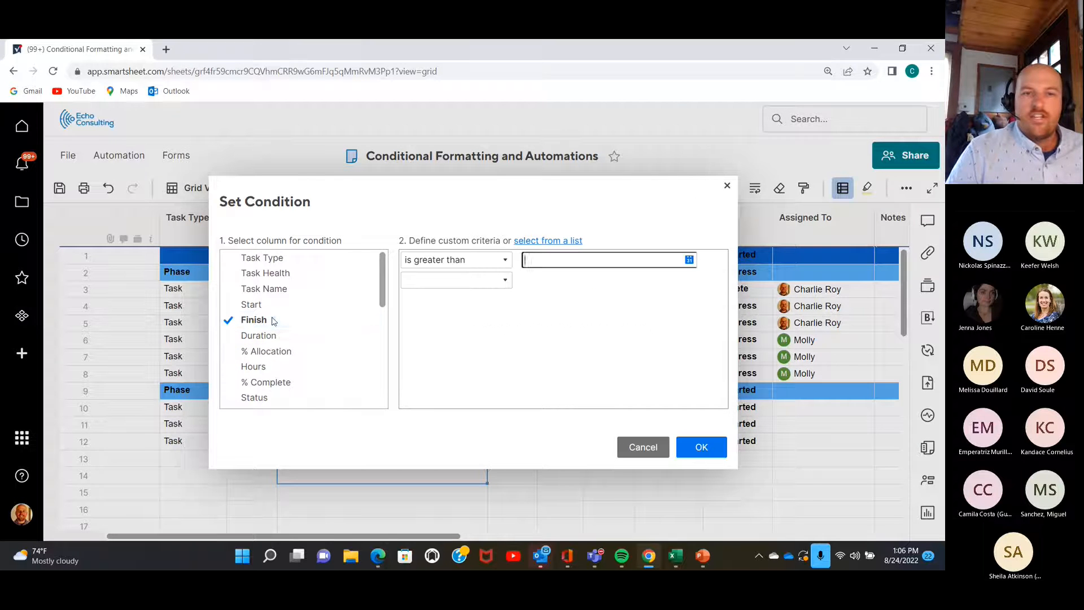
left_click(505, 260)
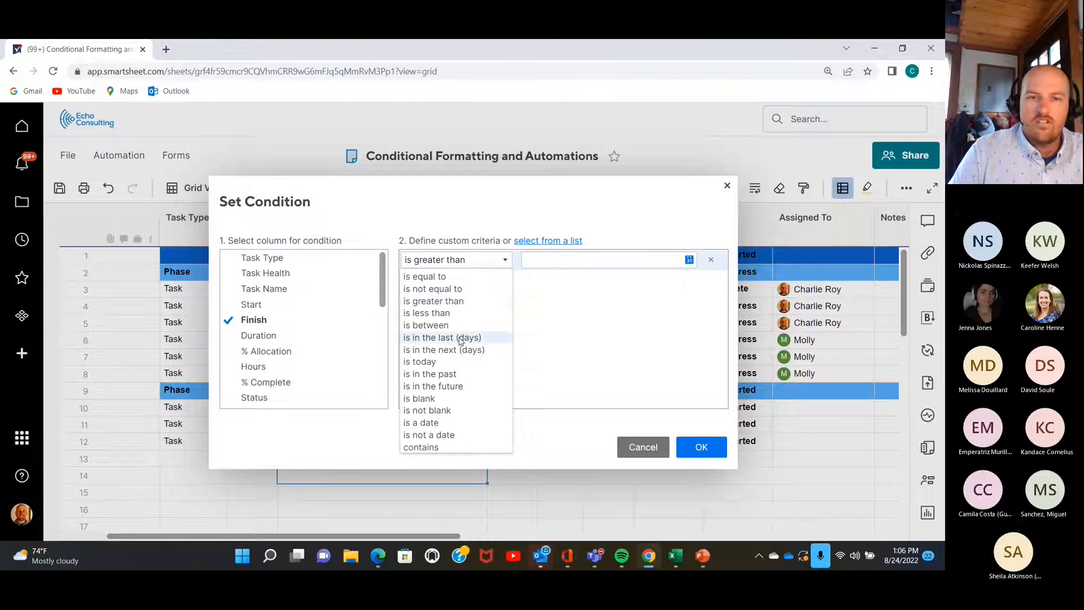
left_click(429, 375)
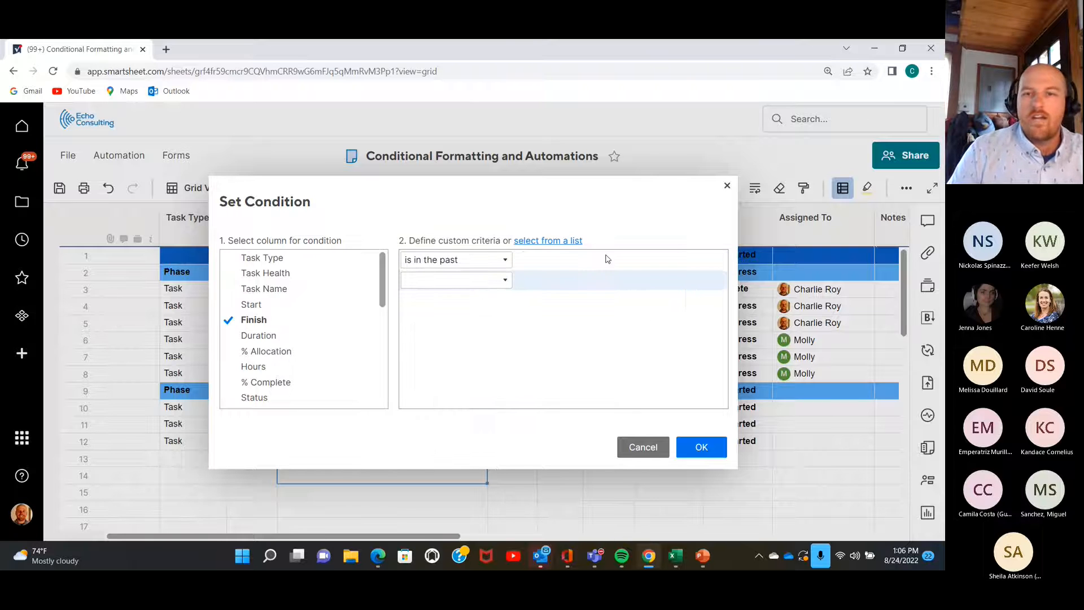
left_click(701, 447)
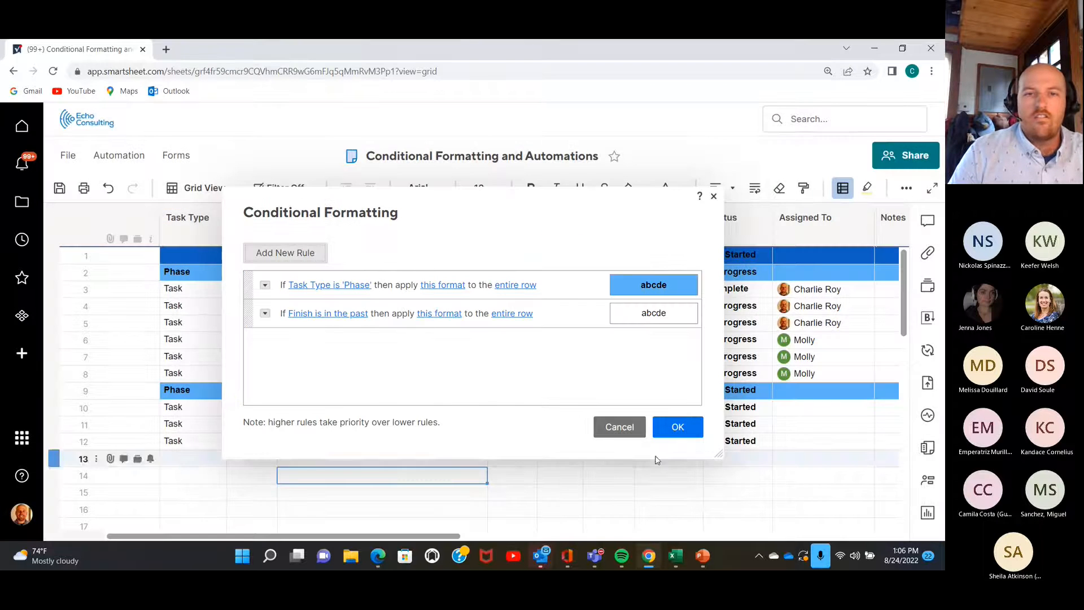
Give the past Finish date rule a light red background for the entire row, and apply it to the sheet
left_click(444, 315)
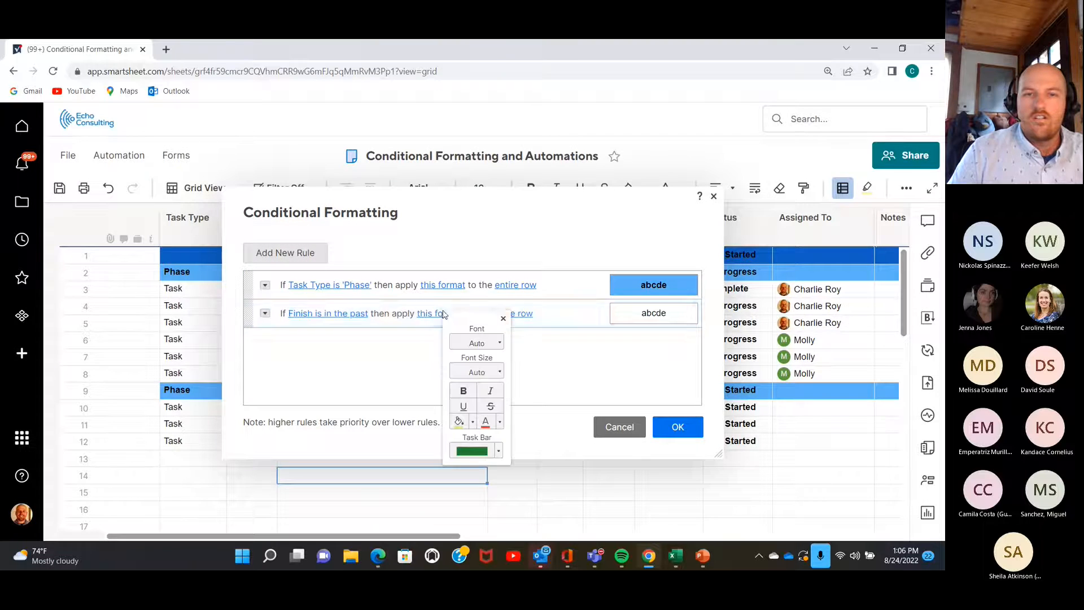
left_click(473, 421)
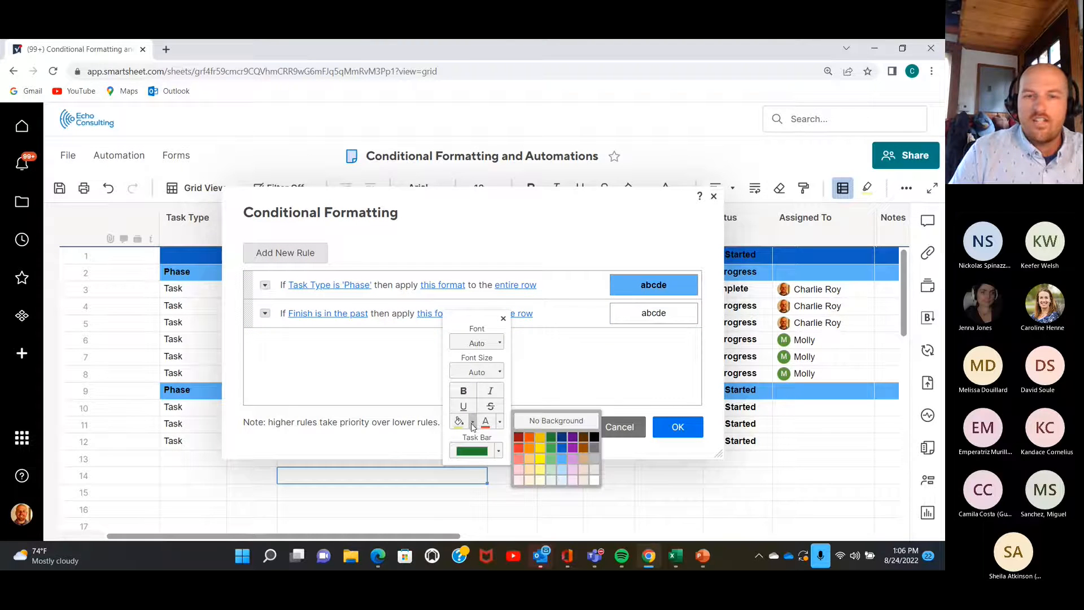
left_click(518, 458)
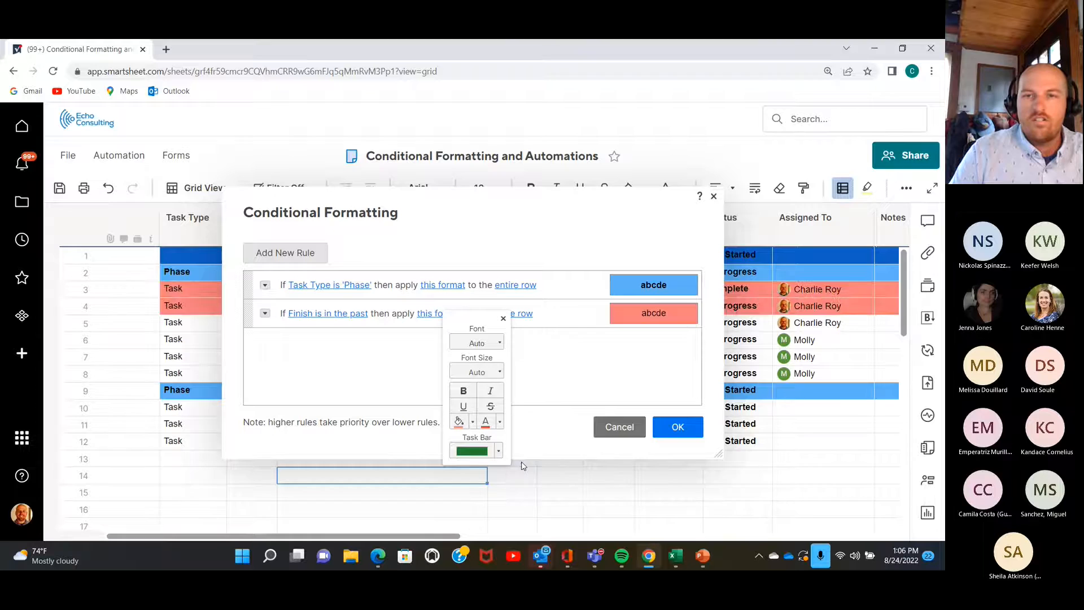
left_click(388, 343)
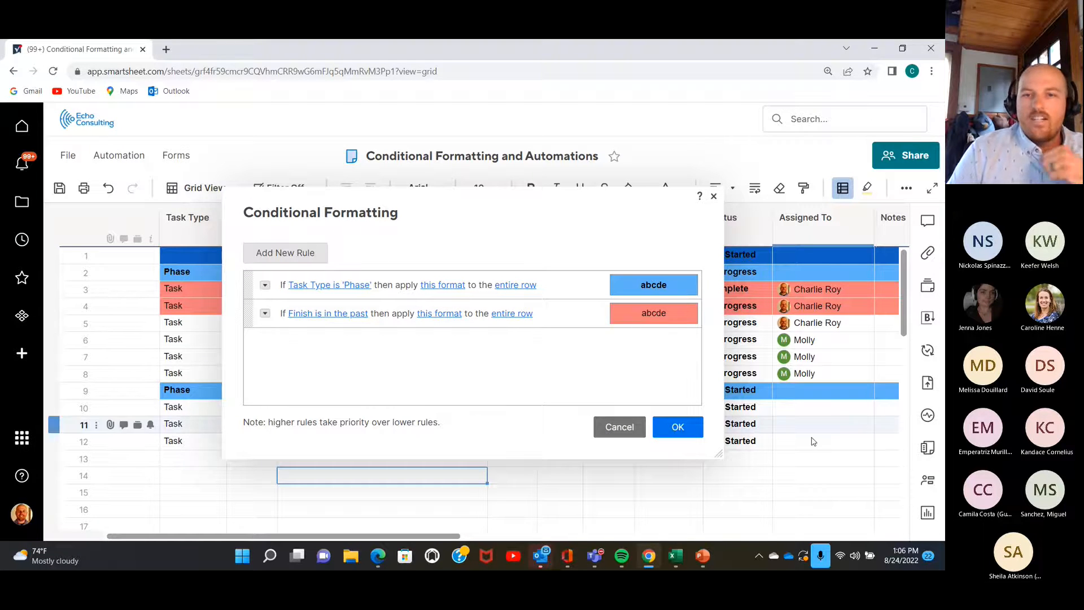
left_click(683, 426)
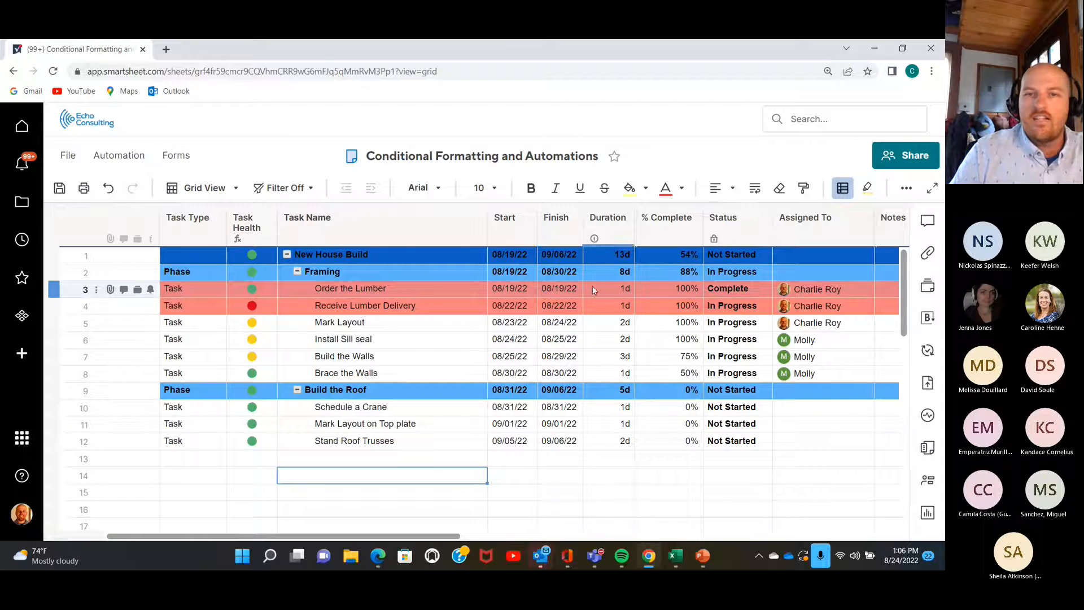
Add a condition to the past Finish date rule requiring Status to be Not Started or In Progress, and apply it to the sheet
left_click(844, 191)
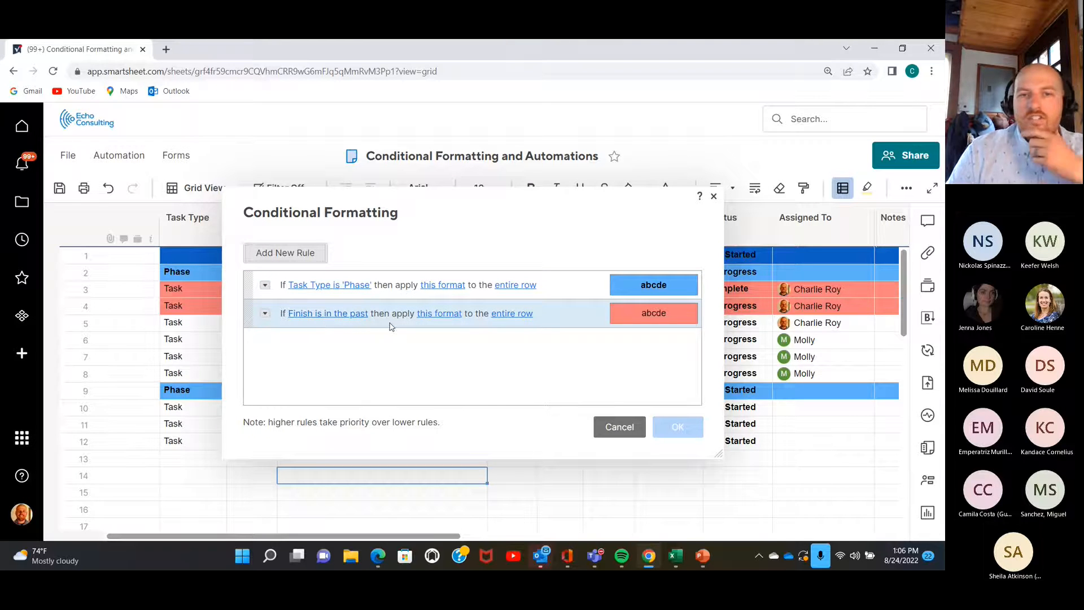
left_click(265, 314)
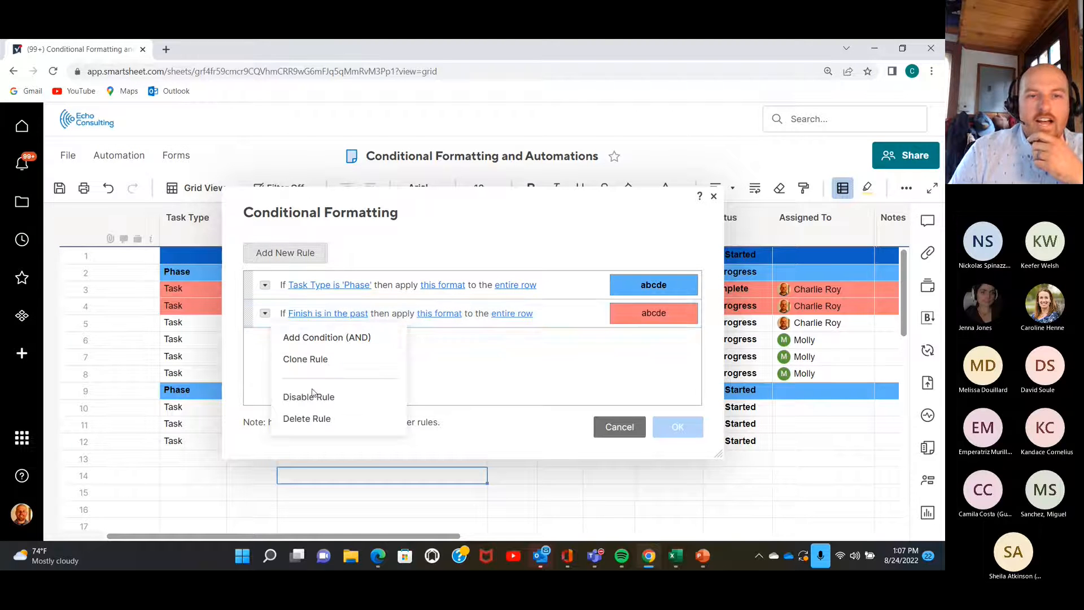
left_click(315, 339)
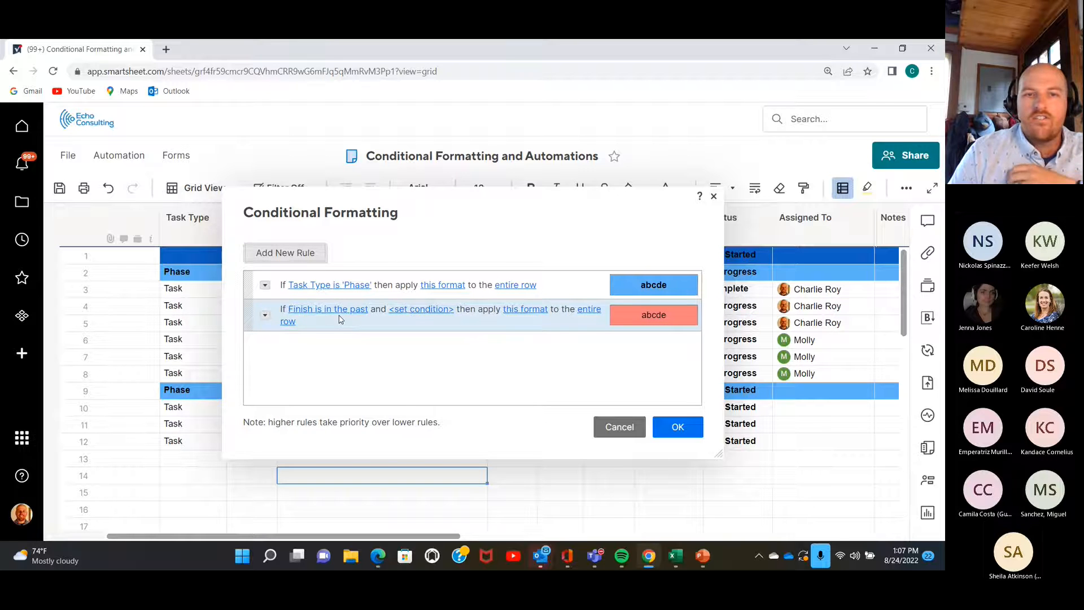
left_click(438, 312)
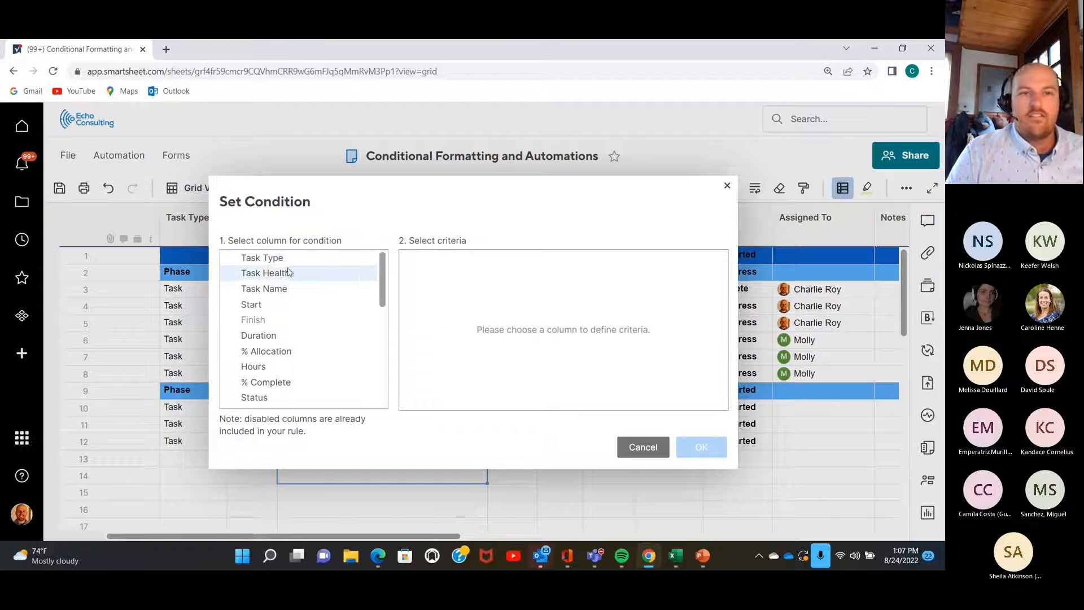
scroll(275, 358, "down", 1)
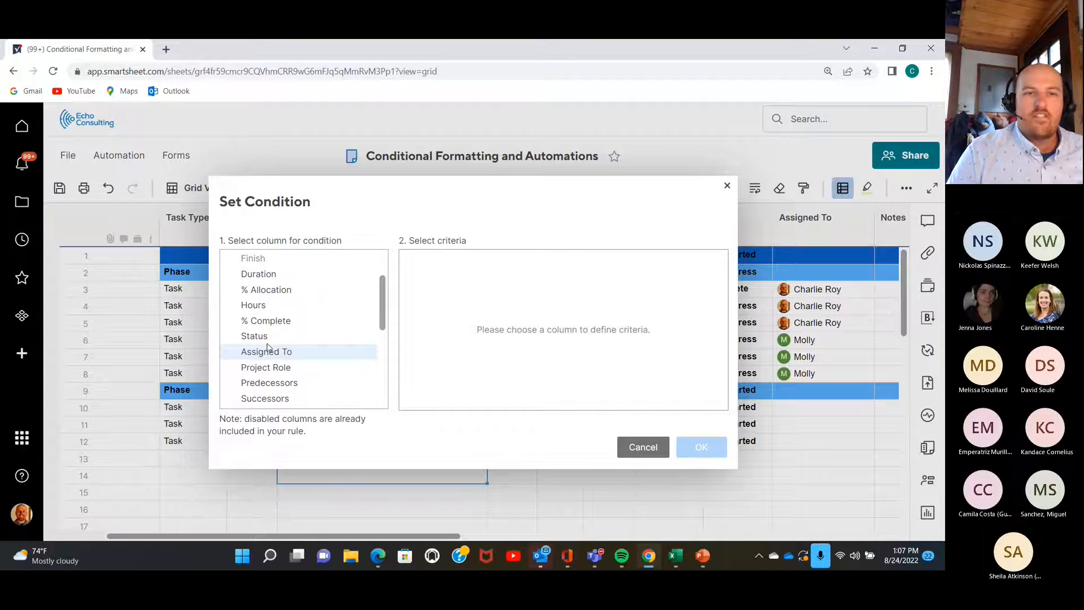
left_click(265, 336)
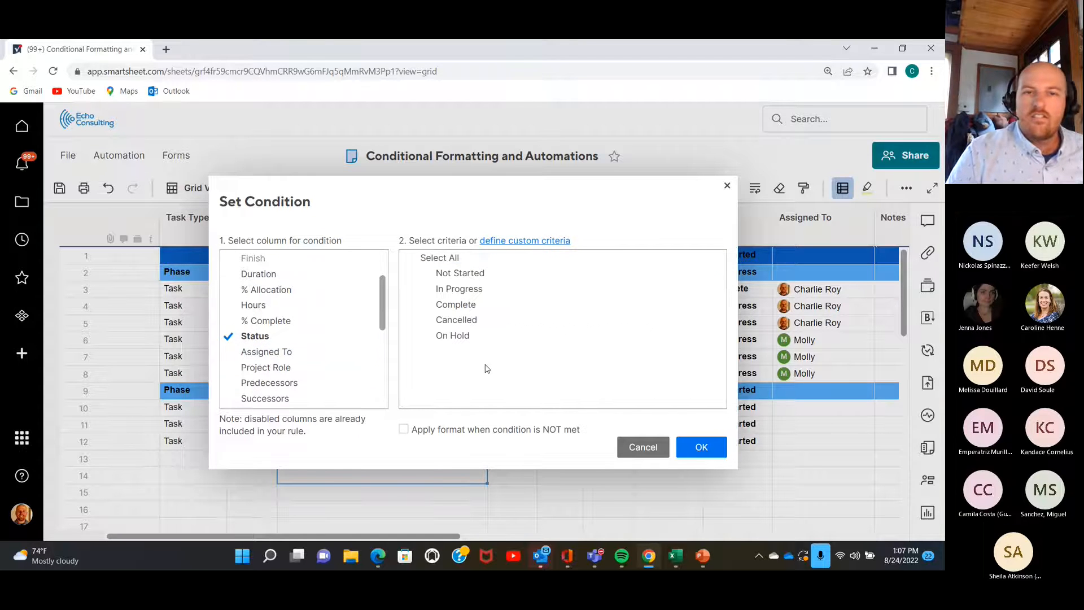
left_click(472, 273)
left_click(466, 289)
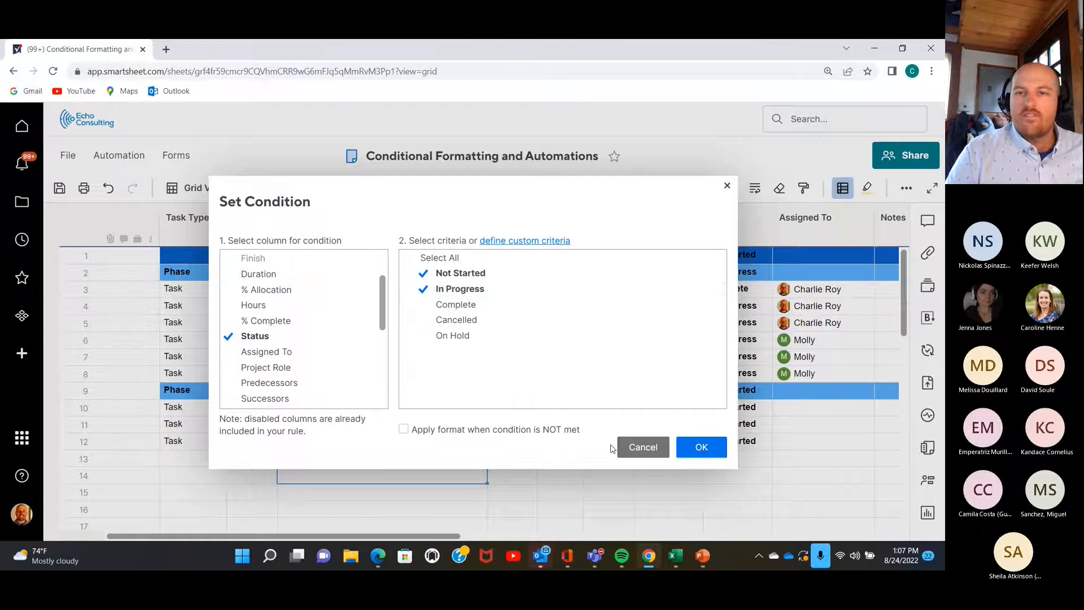
left_click(702, 448)
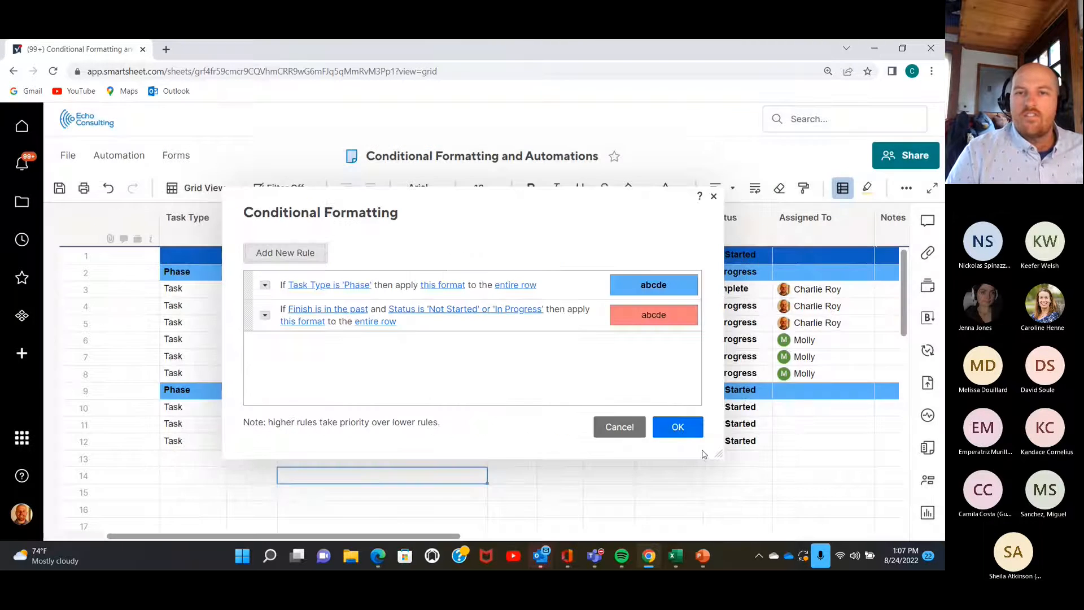
left_click(677, 427)
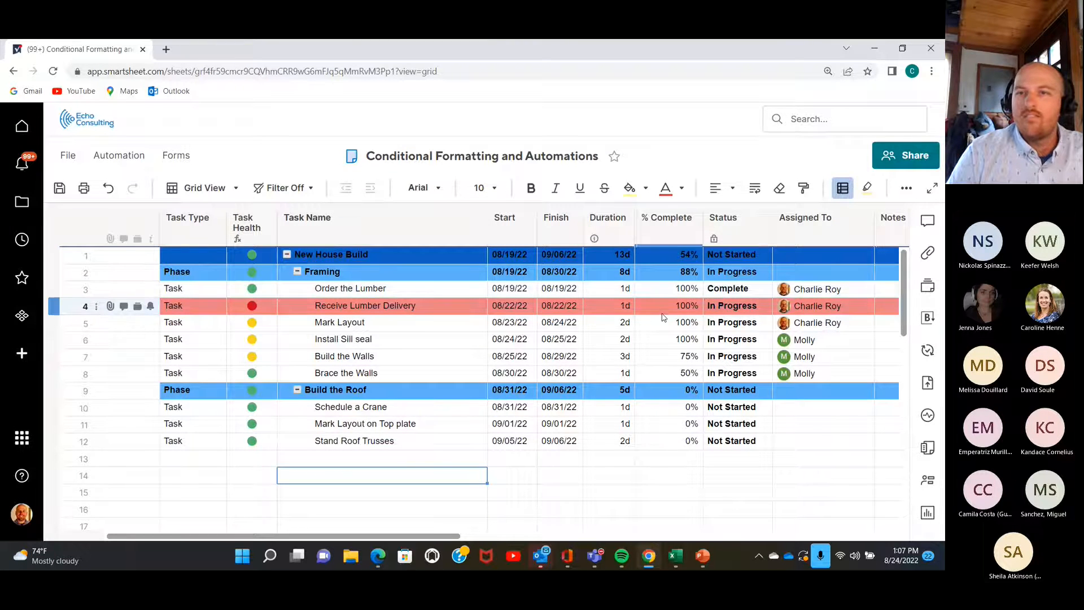
Add a third conditional formatting rule with the condition that Status is Complete
left_click(841, 192)
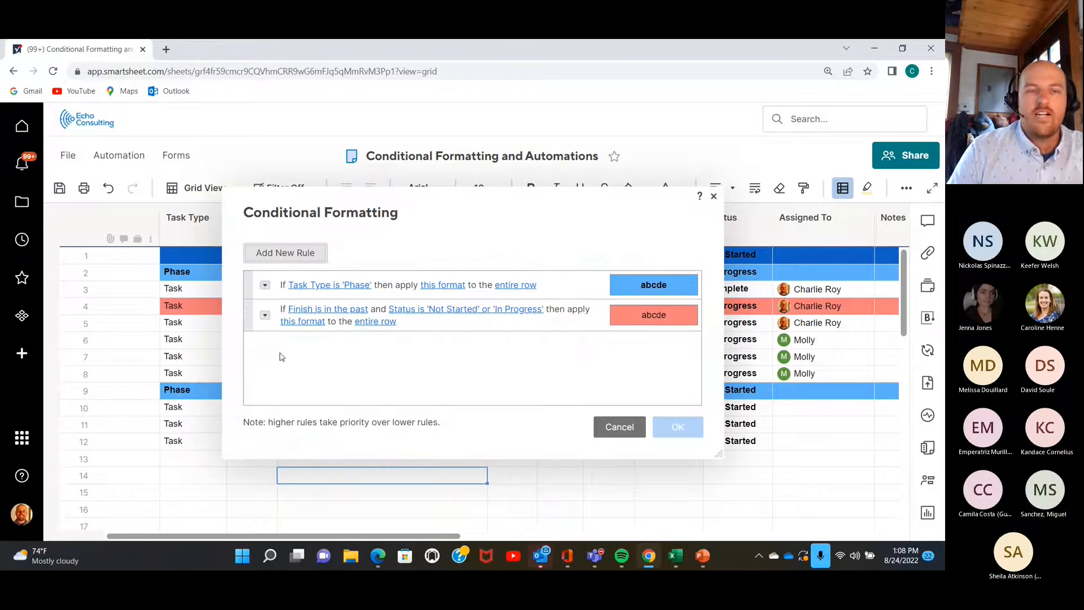
left_click(276, 258)
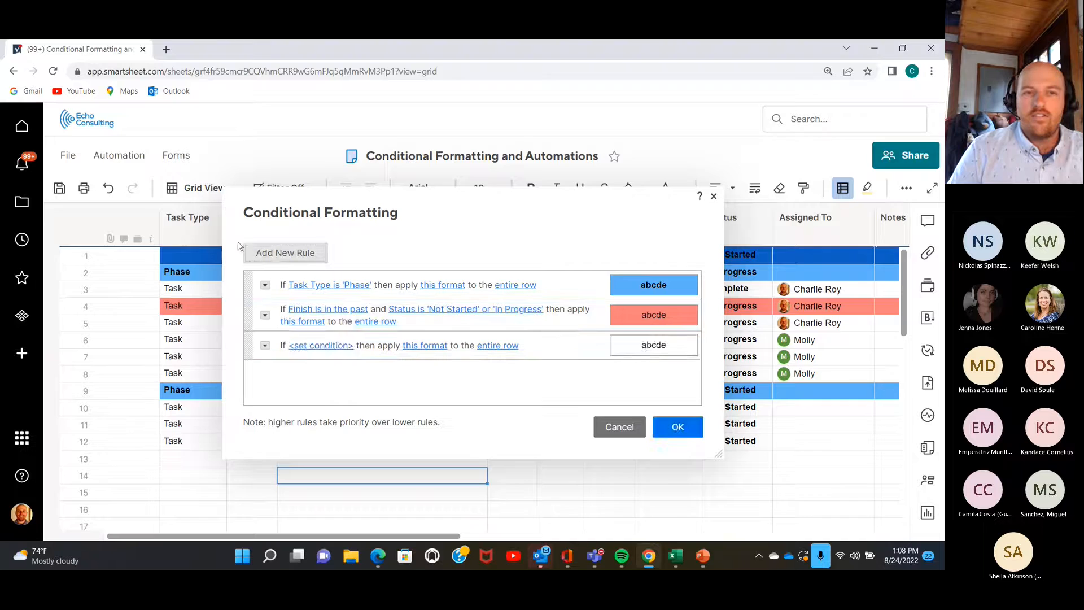
left_click(326, 345)
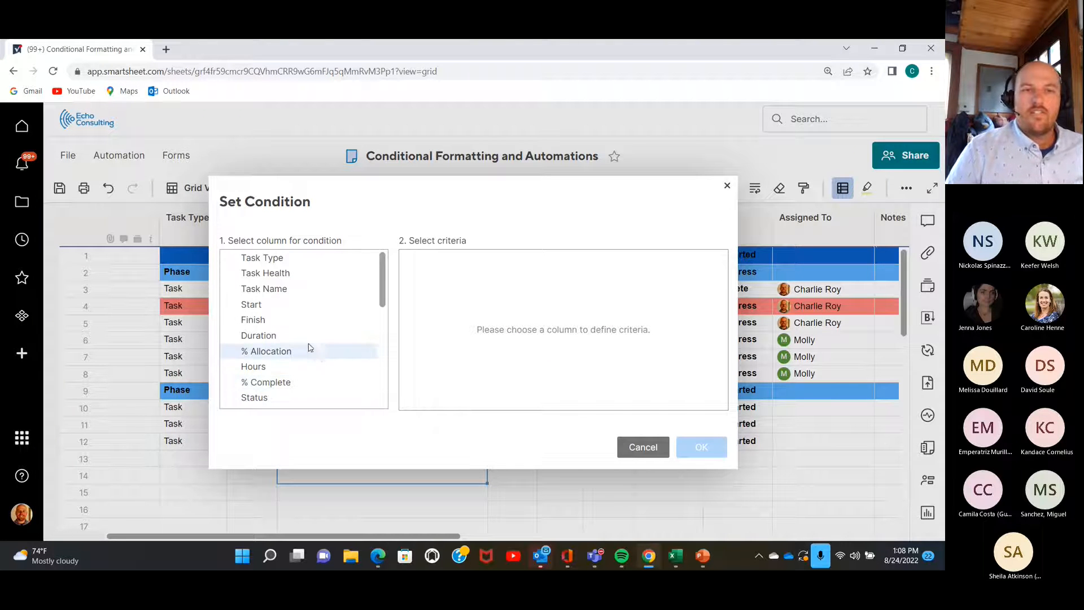
left_click(259, 398)
left_click(449, 308)
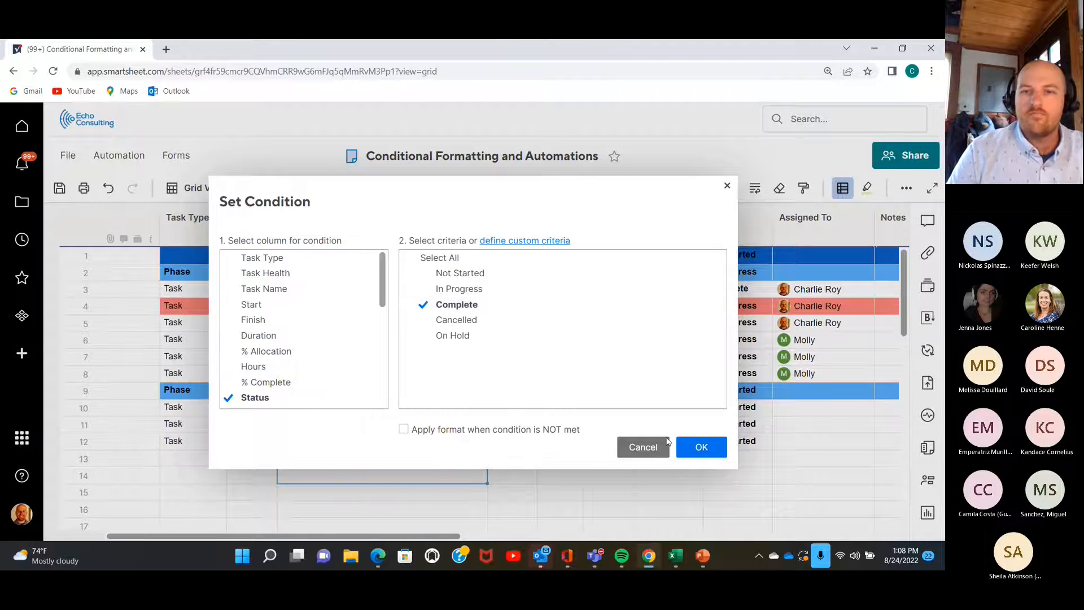
left_click(706, 451)
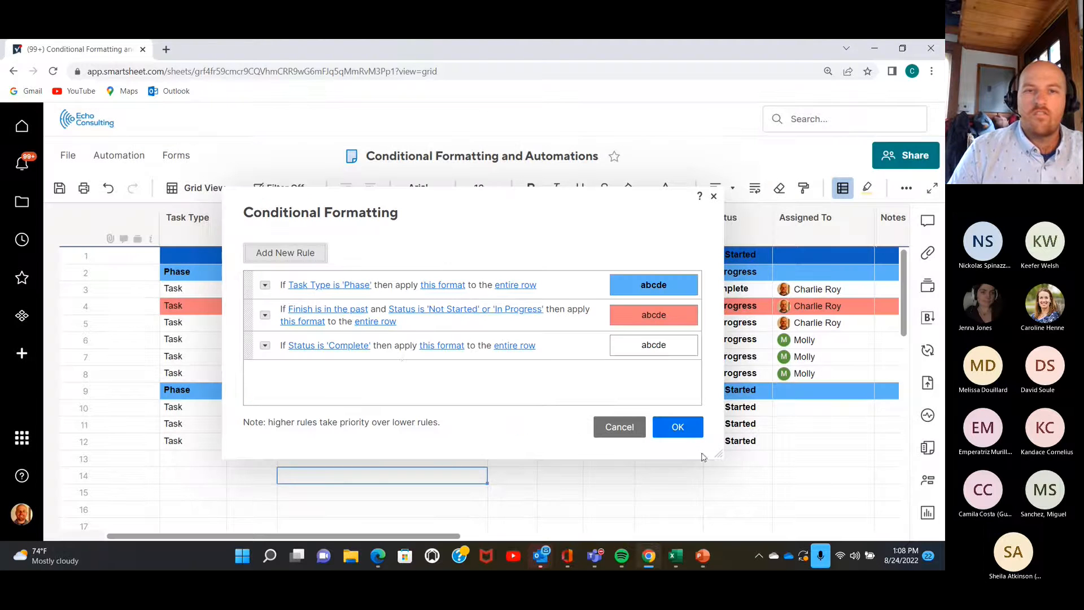
Give the Complete status rule a dark grey background for the entire row, and apply it to the sheet
left_click(441, 346)
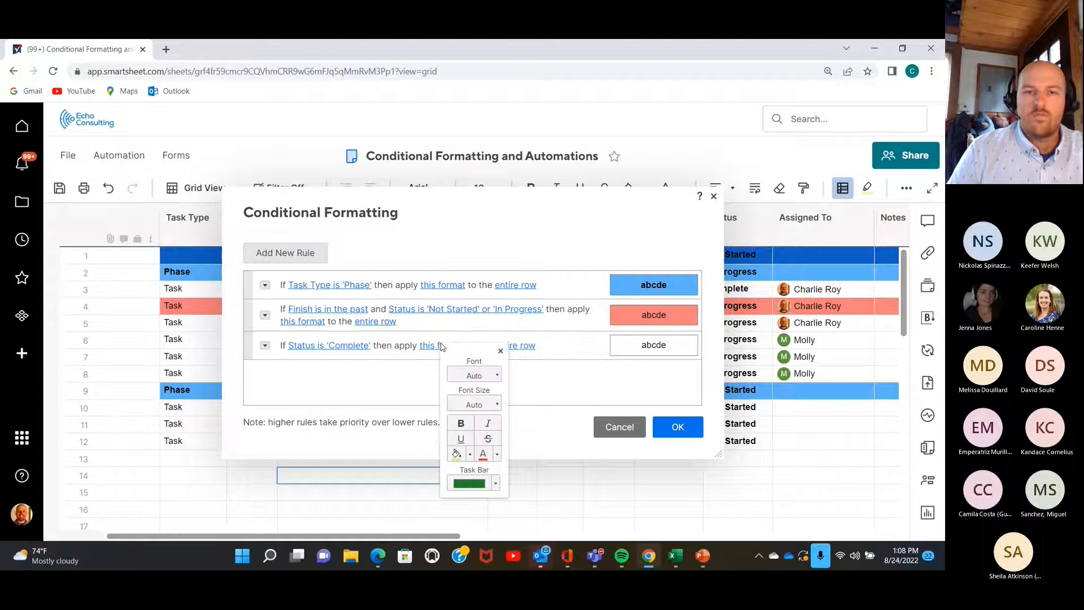
left_click(470, 454)
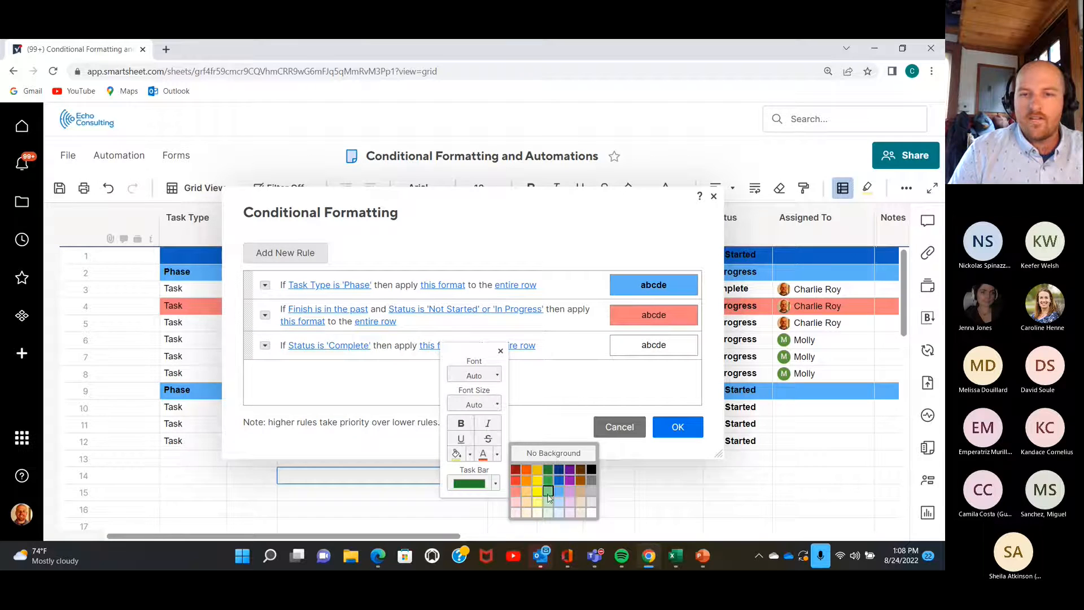
left_click(591, 480)
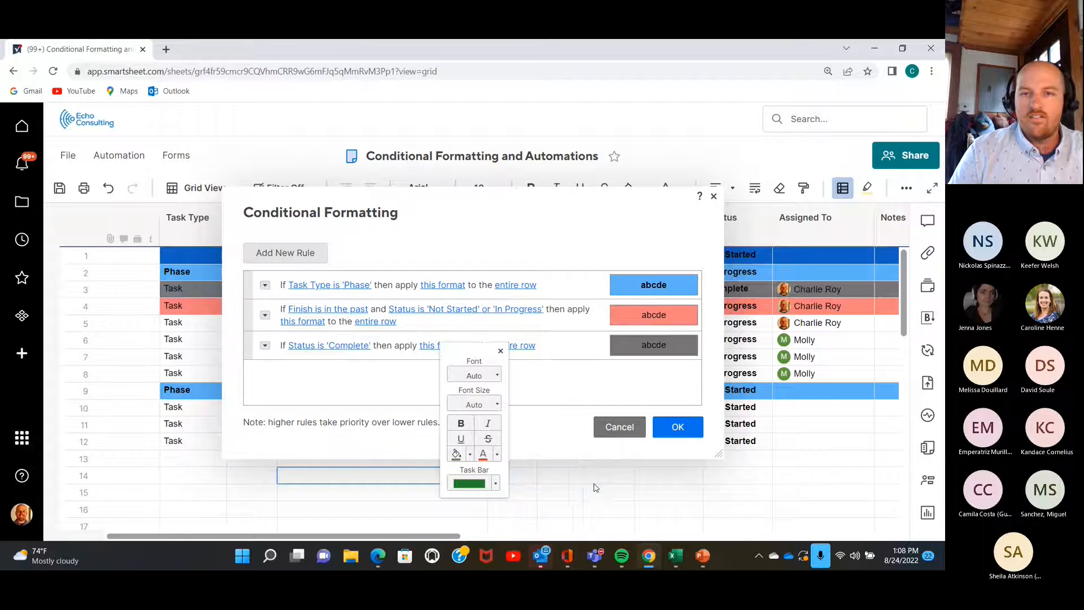
left_click(566, 403)
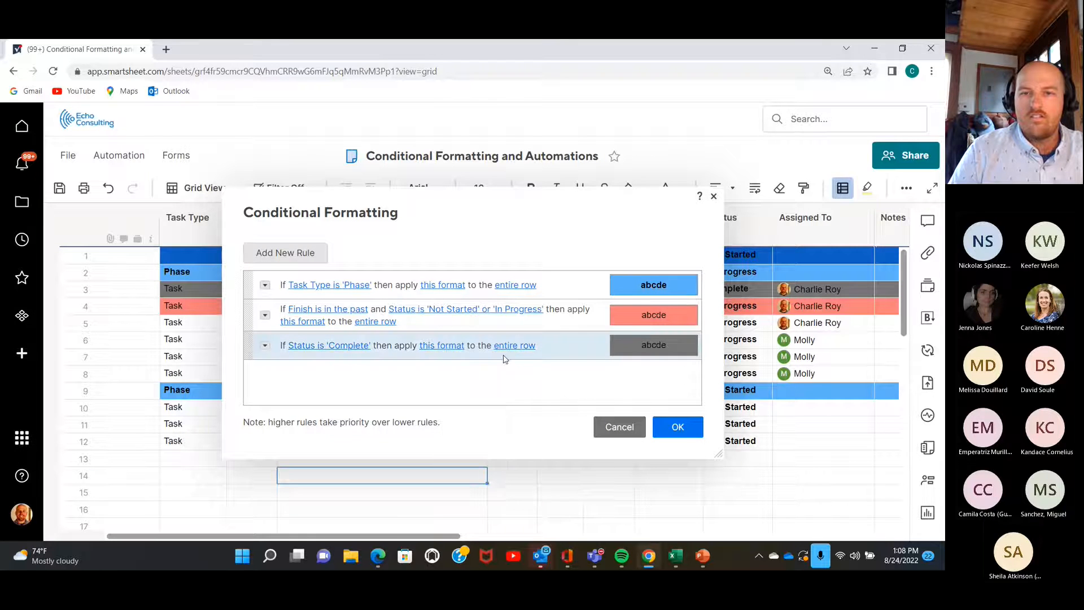
left_click(677, 428)
left_click(471, 339)
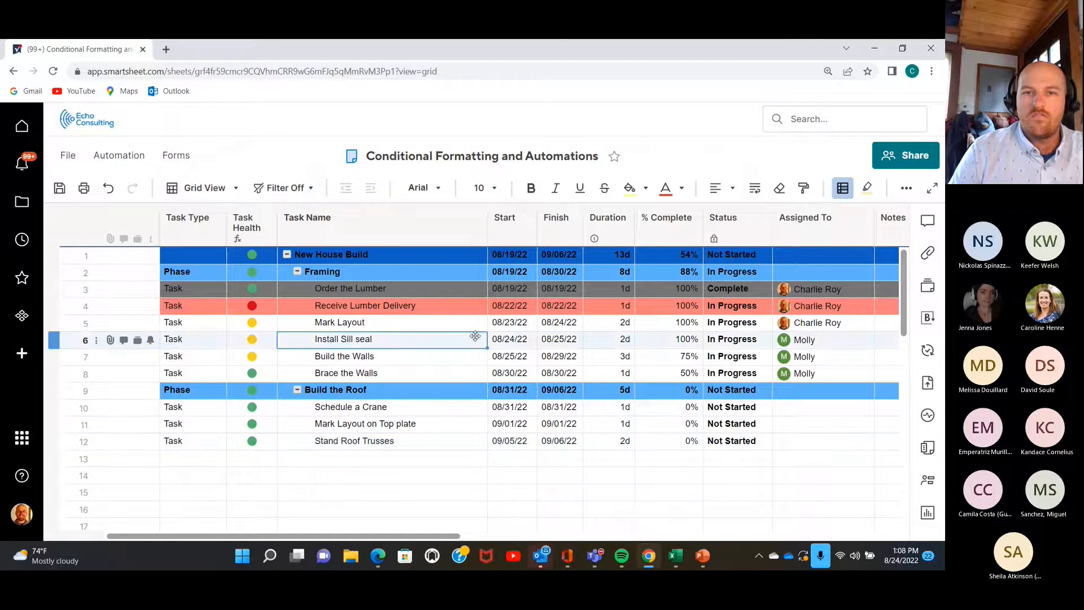
left_click(448, 374)
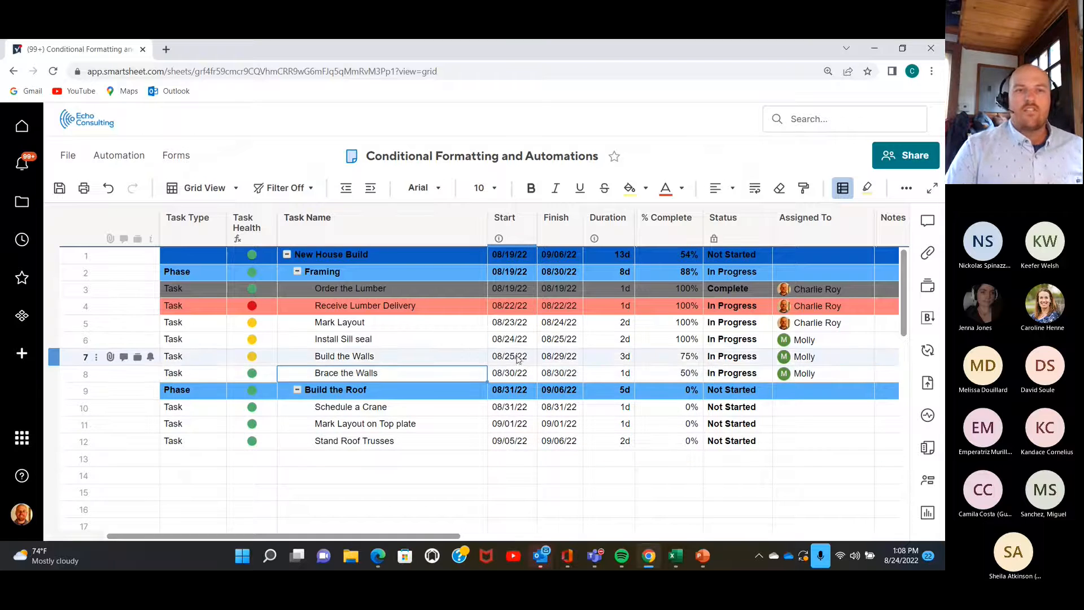
left_click(404, 341)
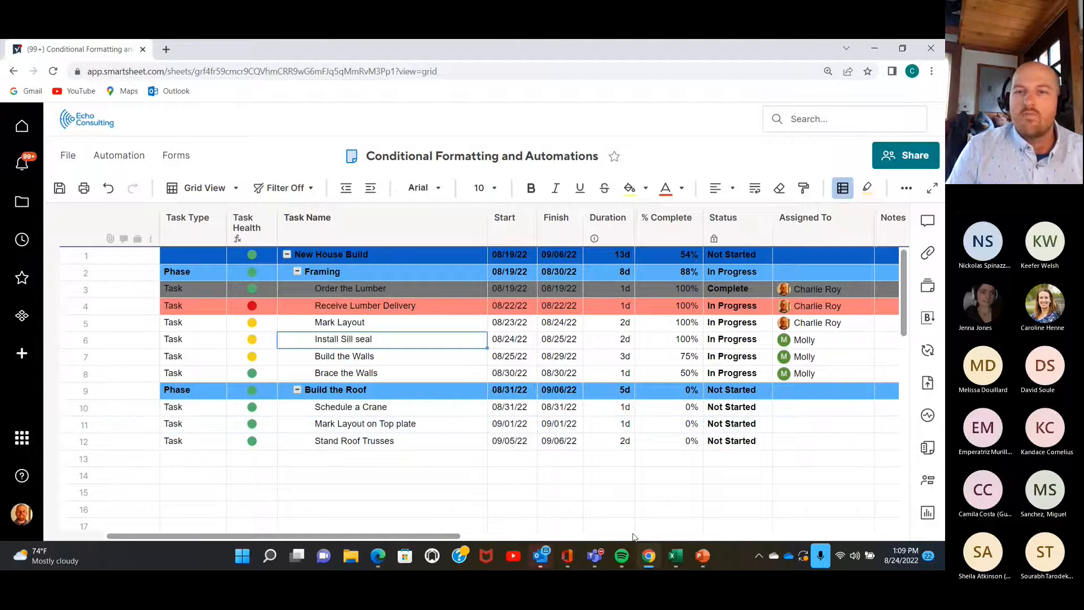
Try assigning a contact to the Schedule a Crane task, and clear the assignment again
left_click(799, 413)
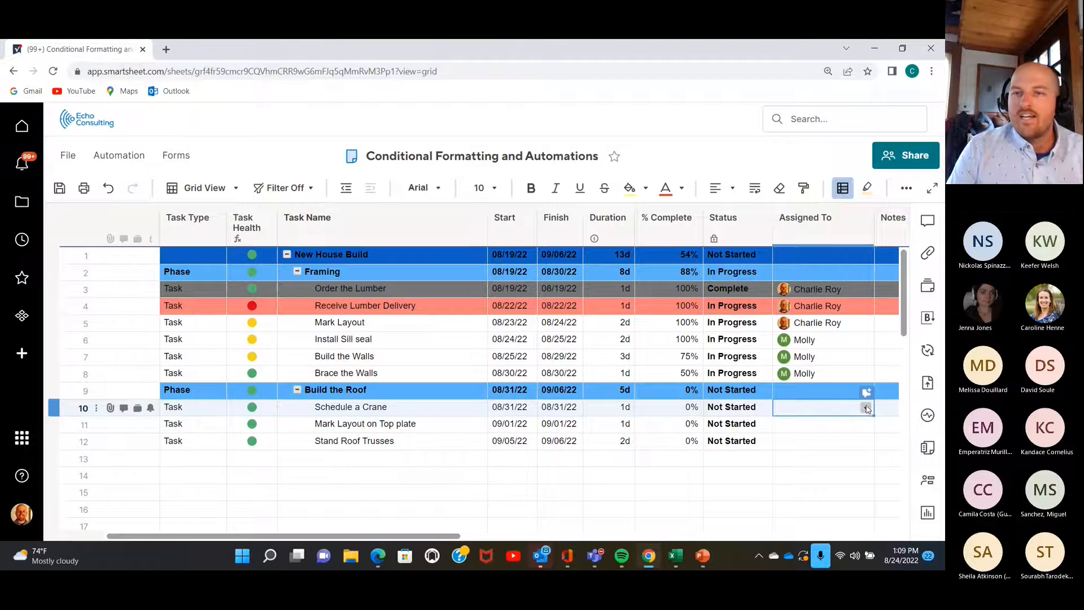
left_click(865, 407)
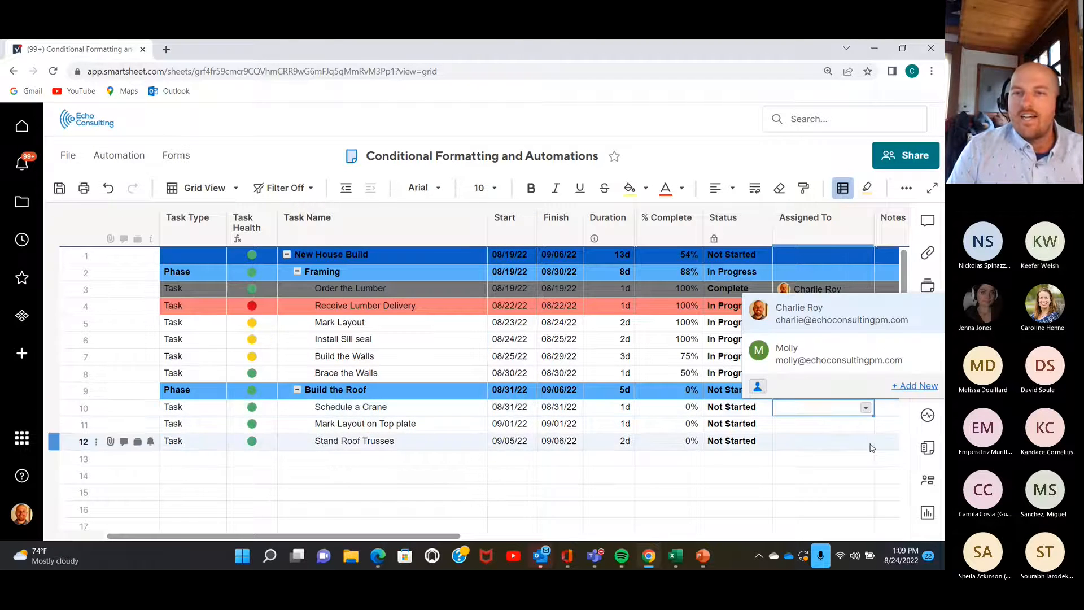
left_click(799, 315)
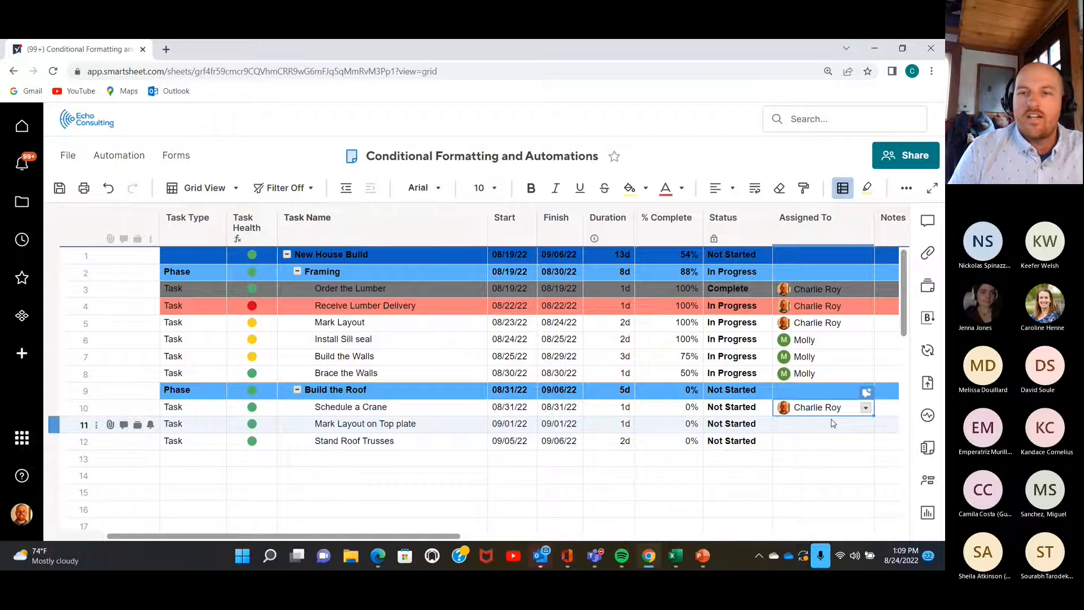
mouse_move(828, 411)
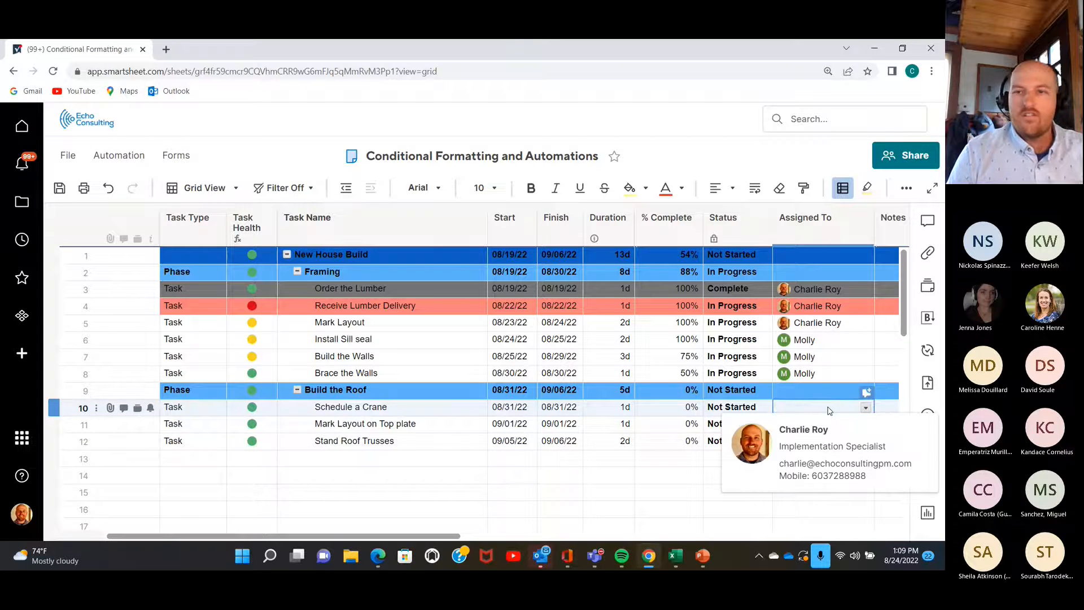
left_click(571, 490)
left_click(609, 459)
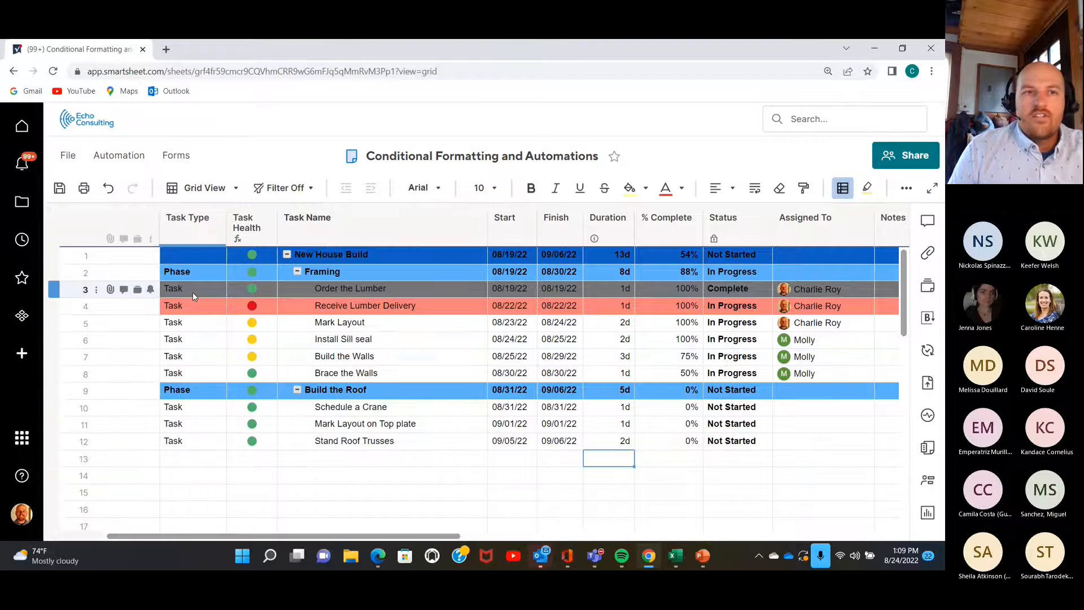
Open the sheet's workflow template gallery and look through the notification, reminder and request templates
left_click(133, 163)
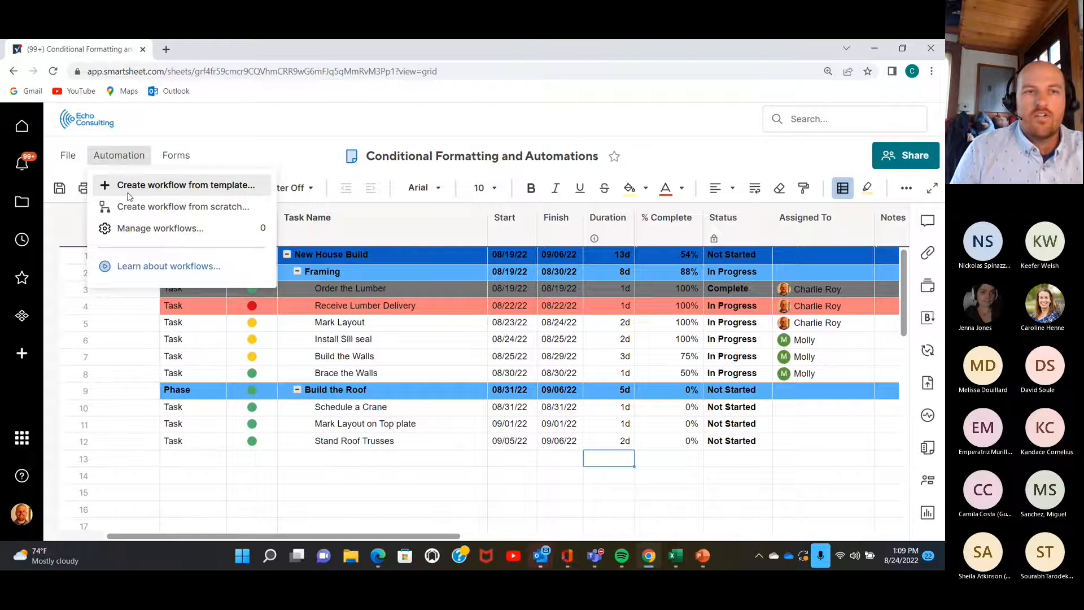
left_click(158, 186)
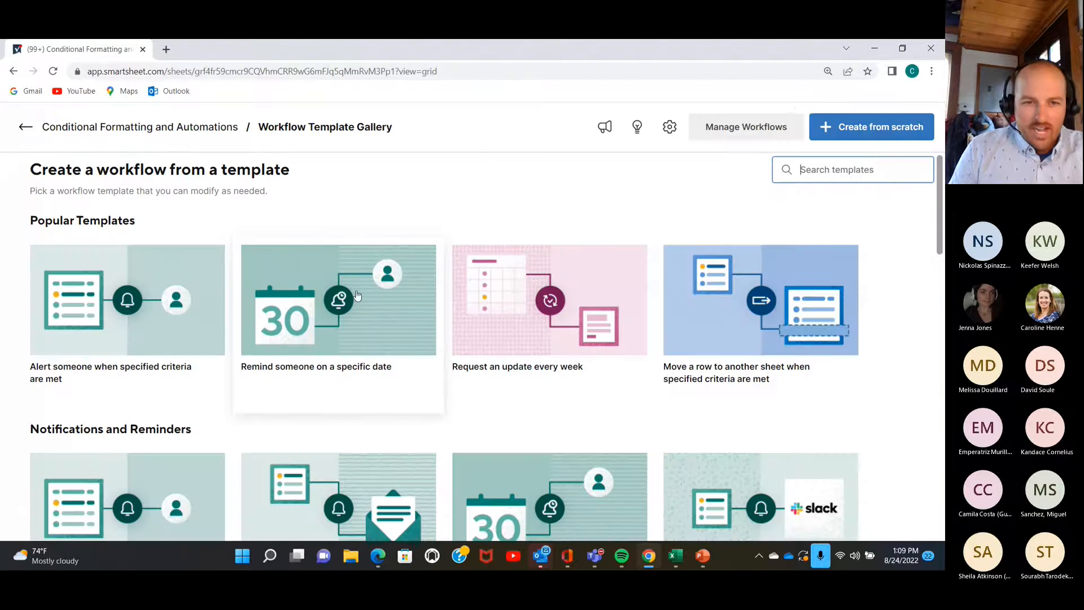
scroll(232, 382, "down", 1)
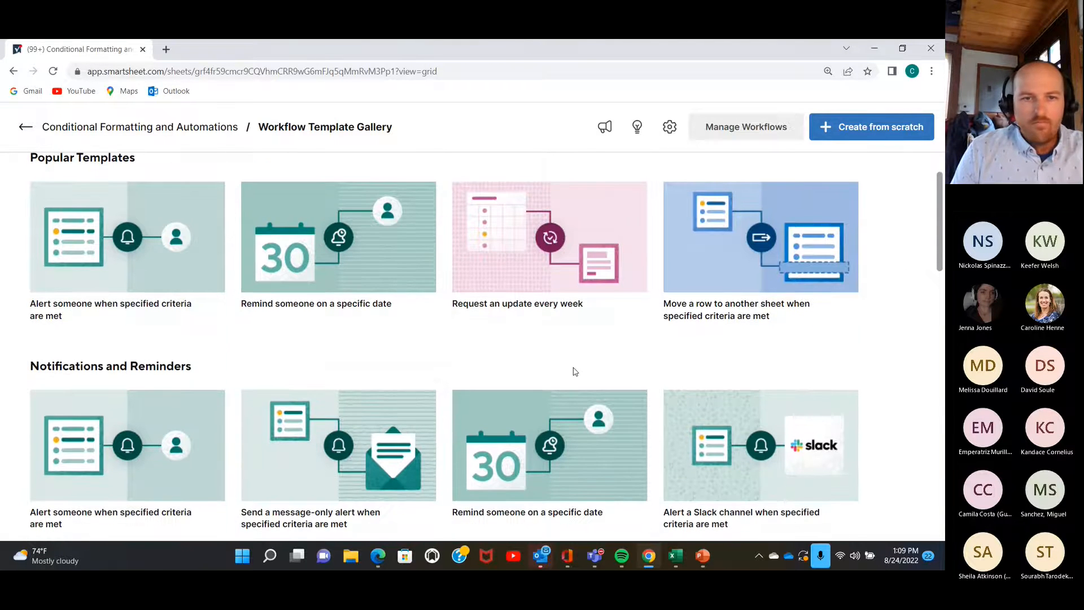
scroll(573, 371, "down", 2)
scroll(695, 354, "down", 2)
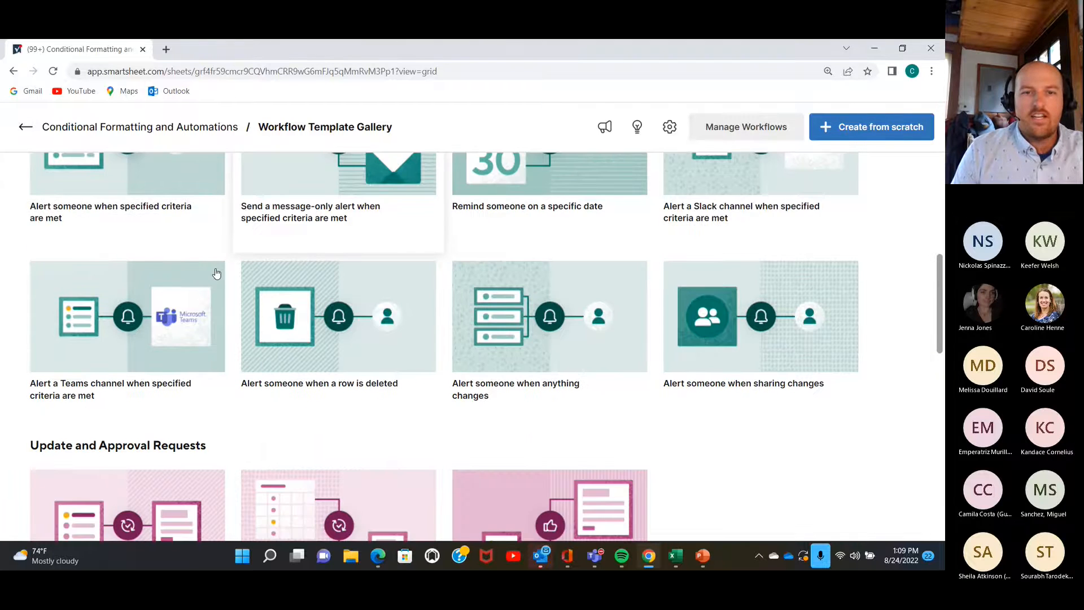
scroll(503, 424, "down", 2)
scroll(500, 435, "up", 7)
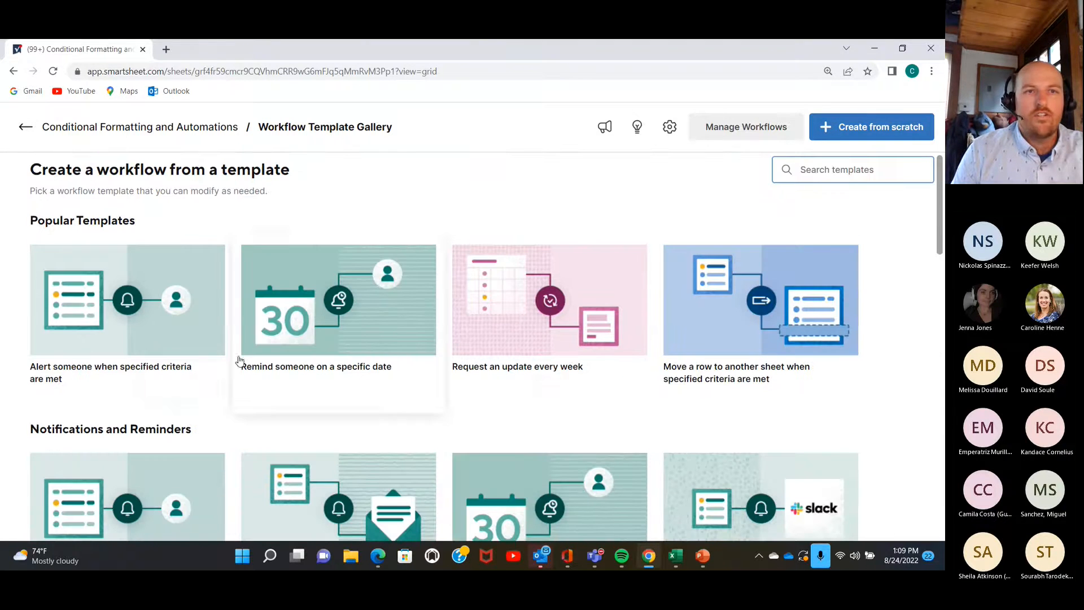
left_click(903, 168)
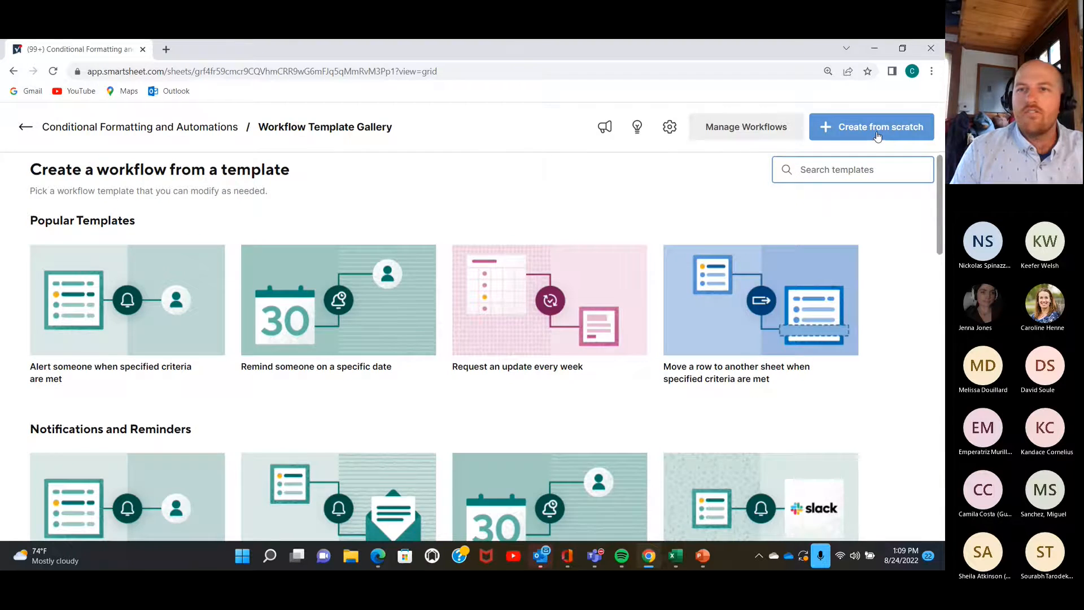
Create a new workflow from scratch and name it Assigned to Alert
left_click(877, 136)
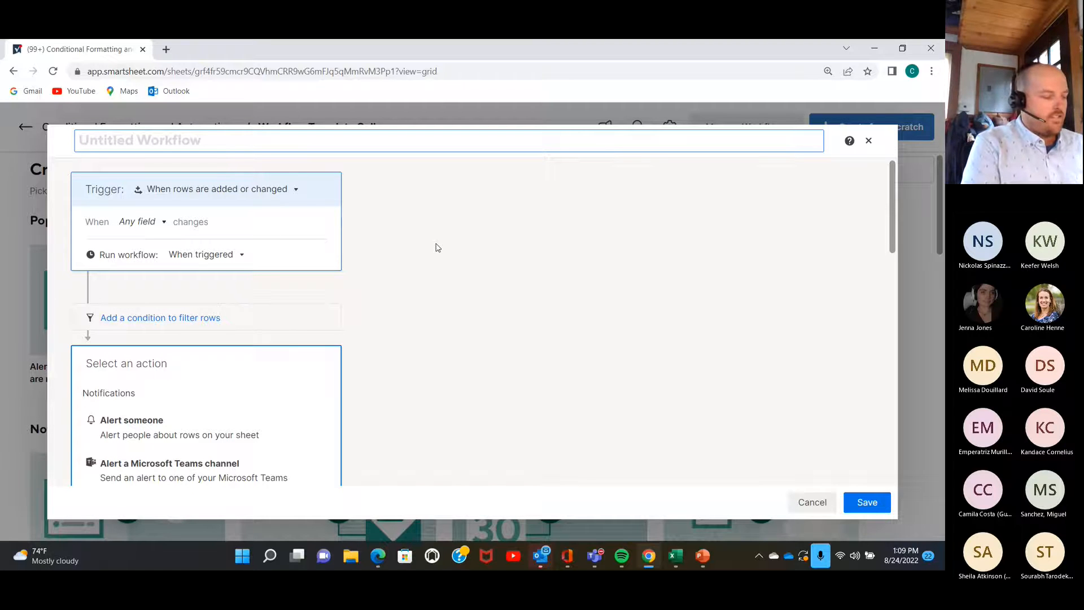
type("Assi")
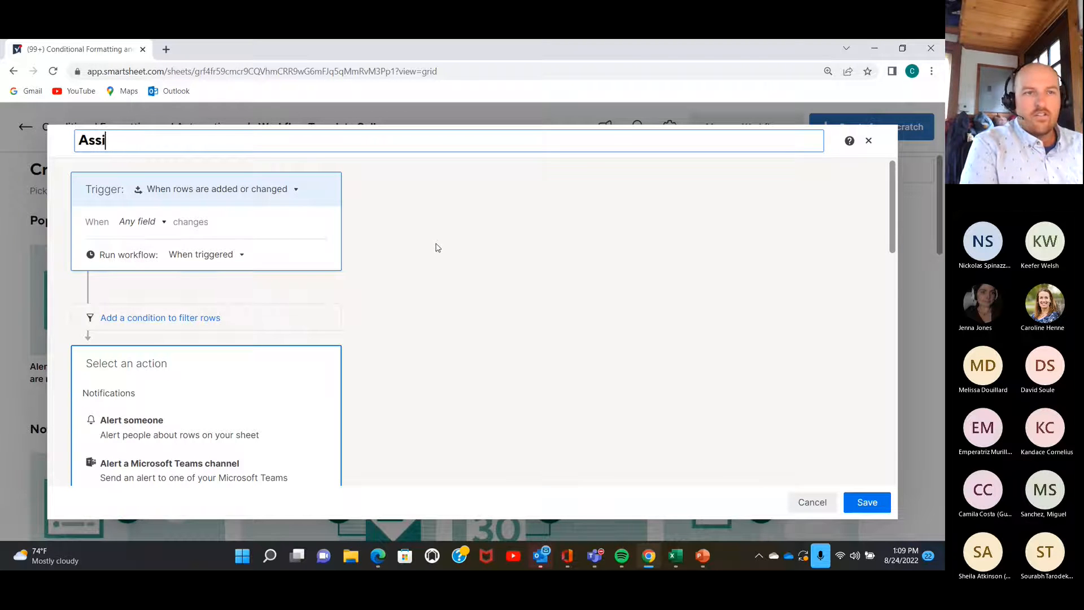
type("gned to ")
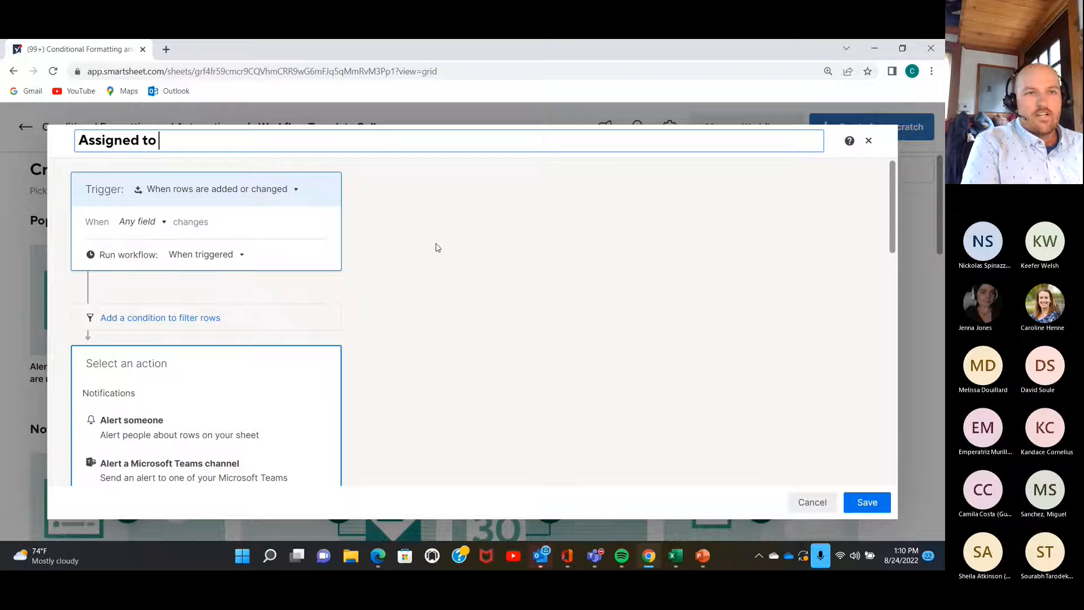
type("Alert")
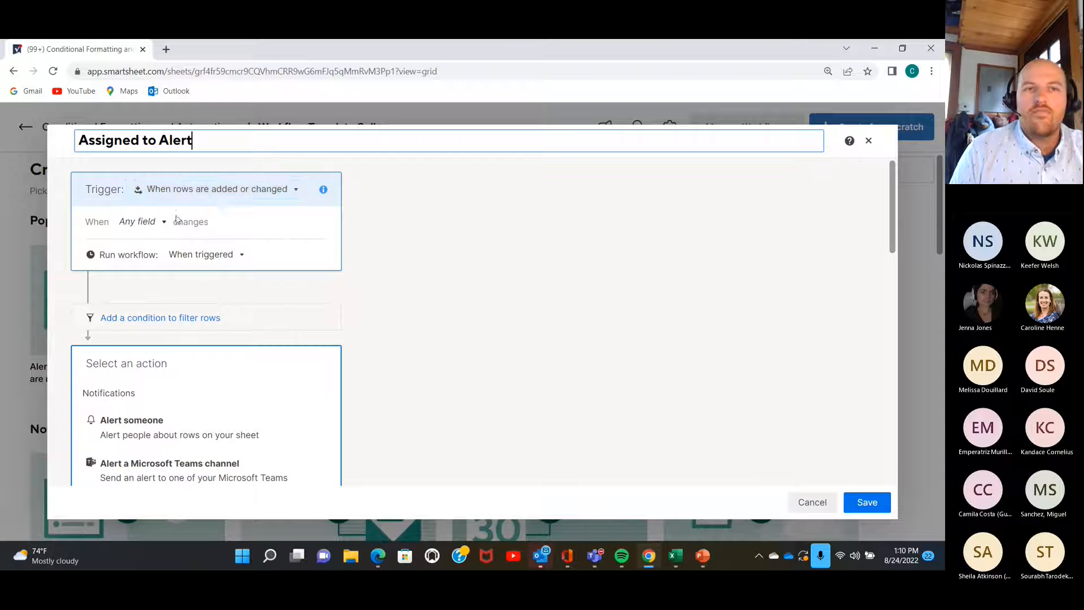
Set the workflow trigger to fire when rows are added or changed, watching the Assigned To field
left_click(300, 195)
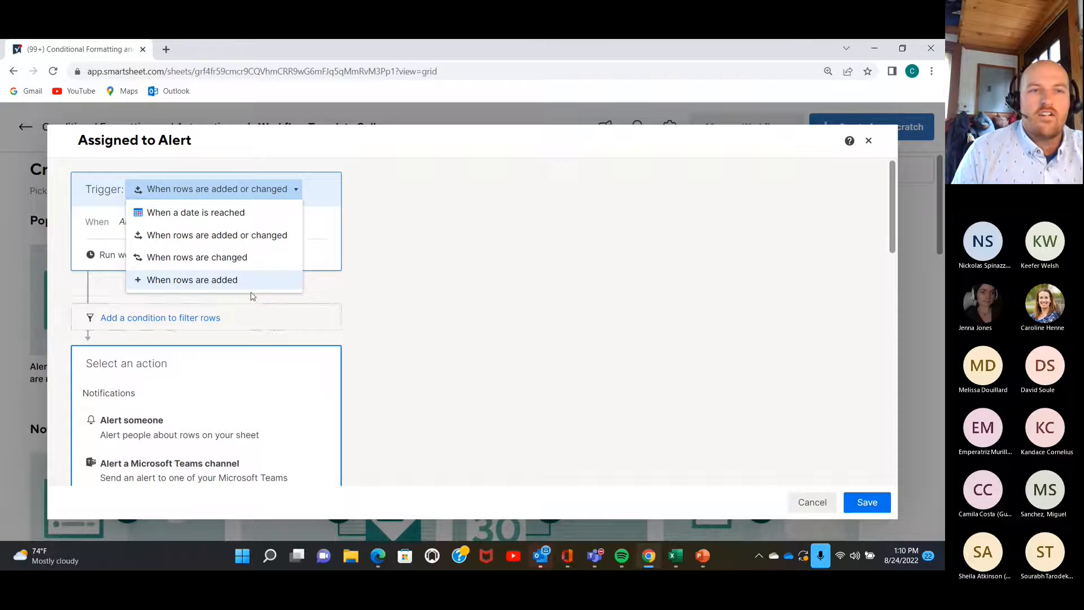
left_click(211, 242)
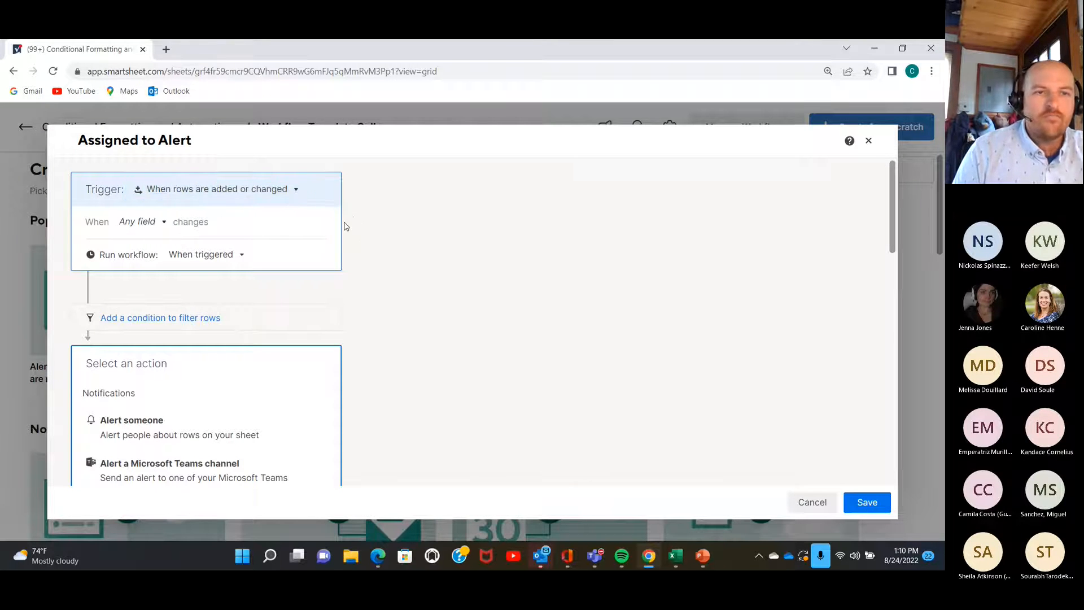
left_click(165, 227)
scroll(186, 304, "down", 1)
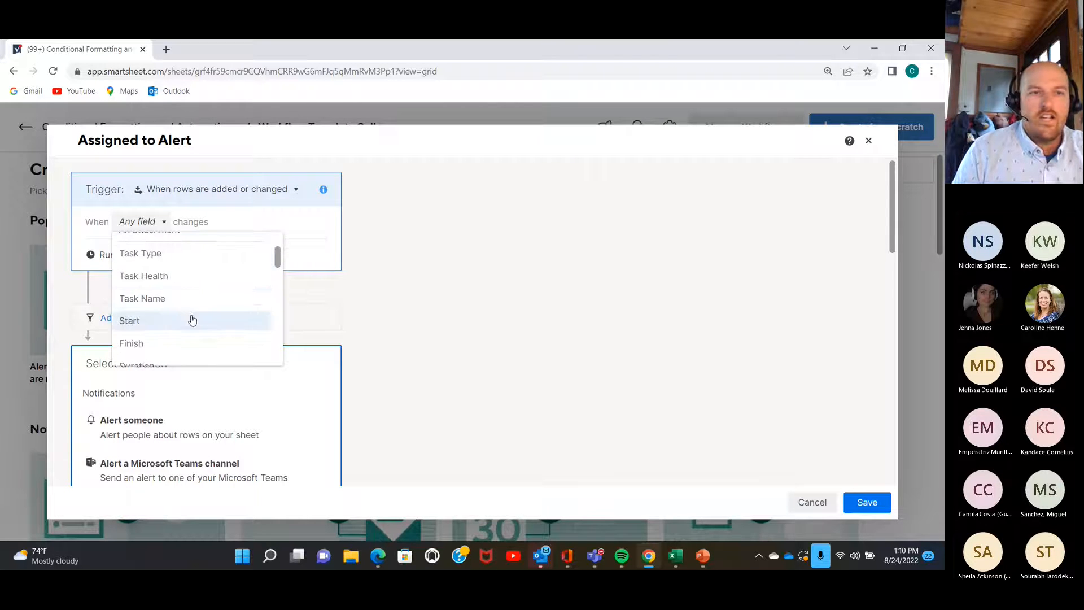
scroll(187, 296, "down", 1)
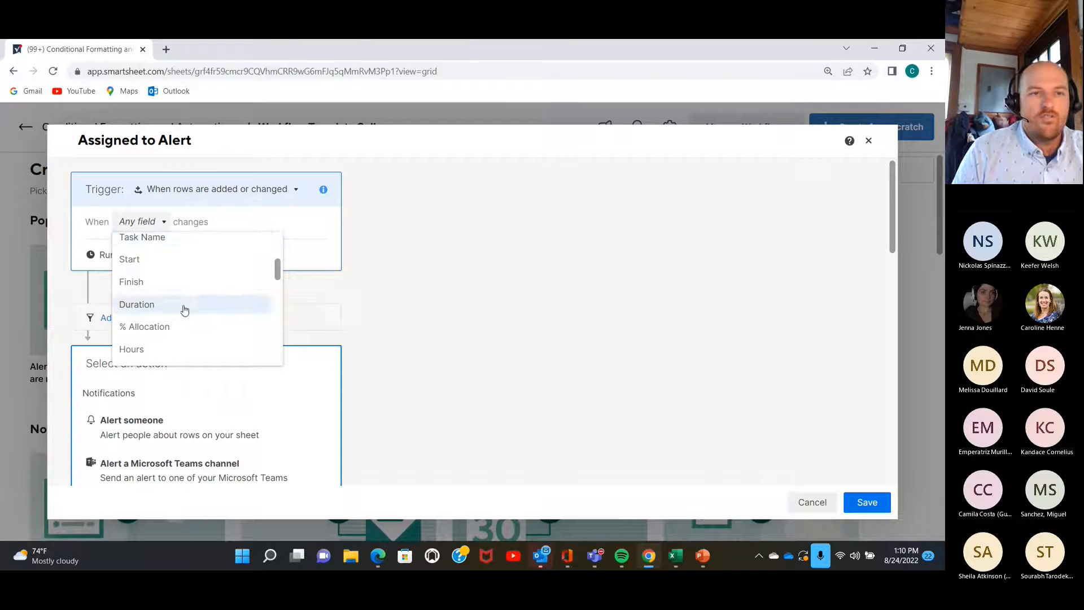
scroll(185, 305, "down", 2)
left_click(151, 291)
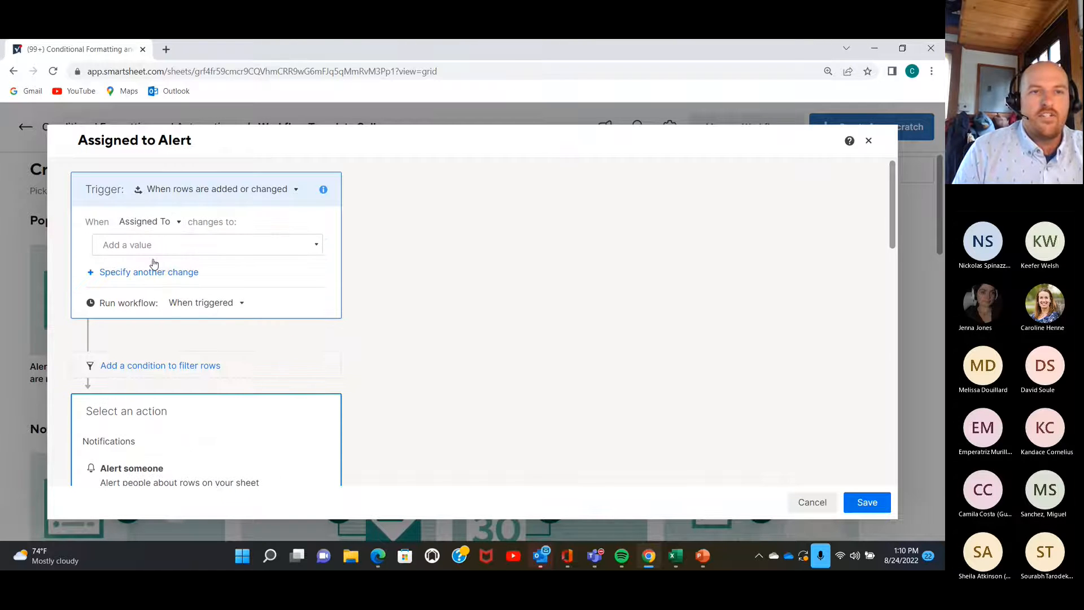
Make the trigger apply when Assigned To changes to Any Value
left_click(310, 244)
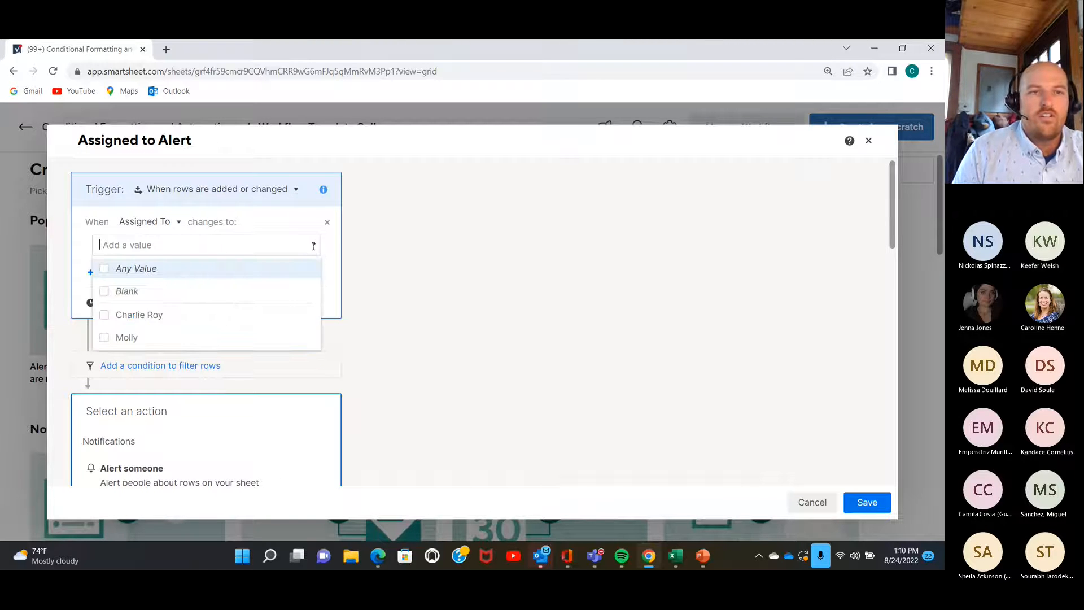
left_click(127, 275)
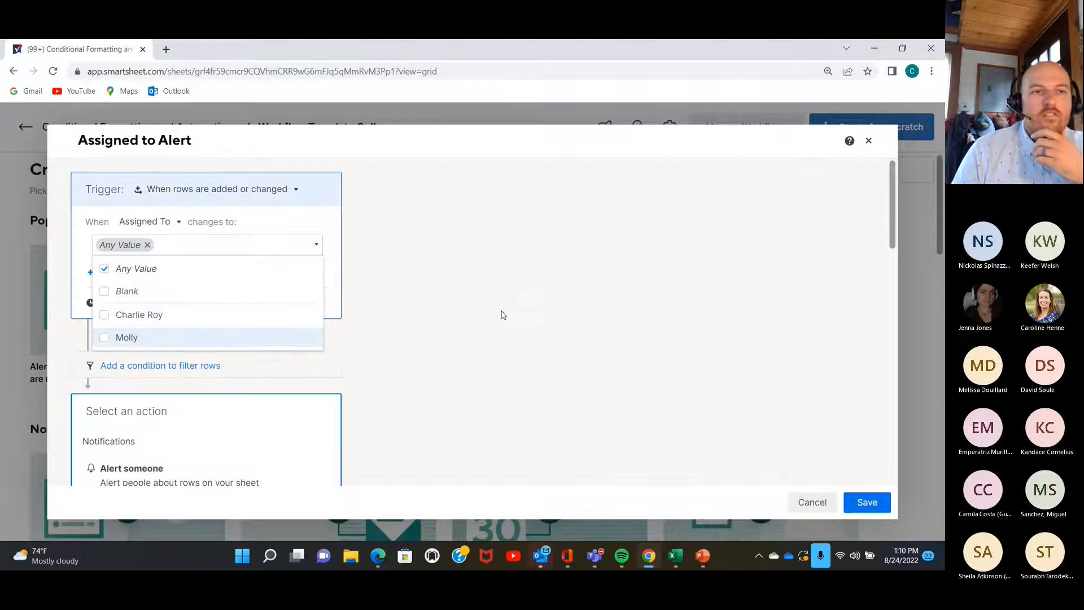
left_click(503, 316)
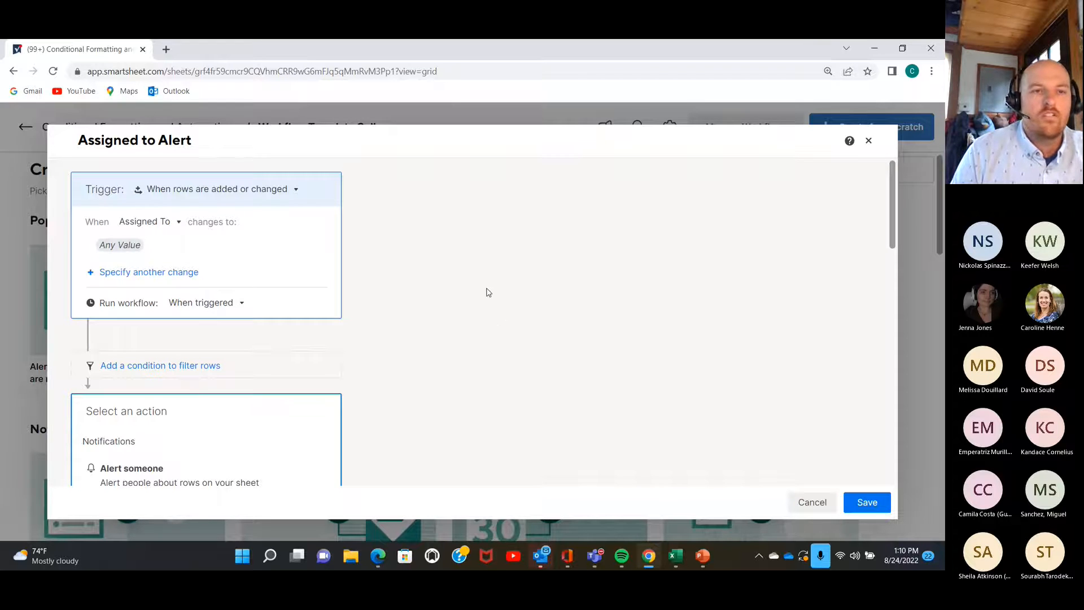
Look through the workflow's available actions, covering notifications, document actions, update and approval requests, and sheet changes
scroll(552, 358, "down", 3)
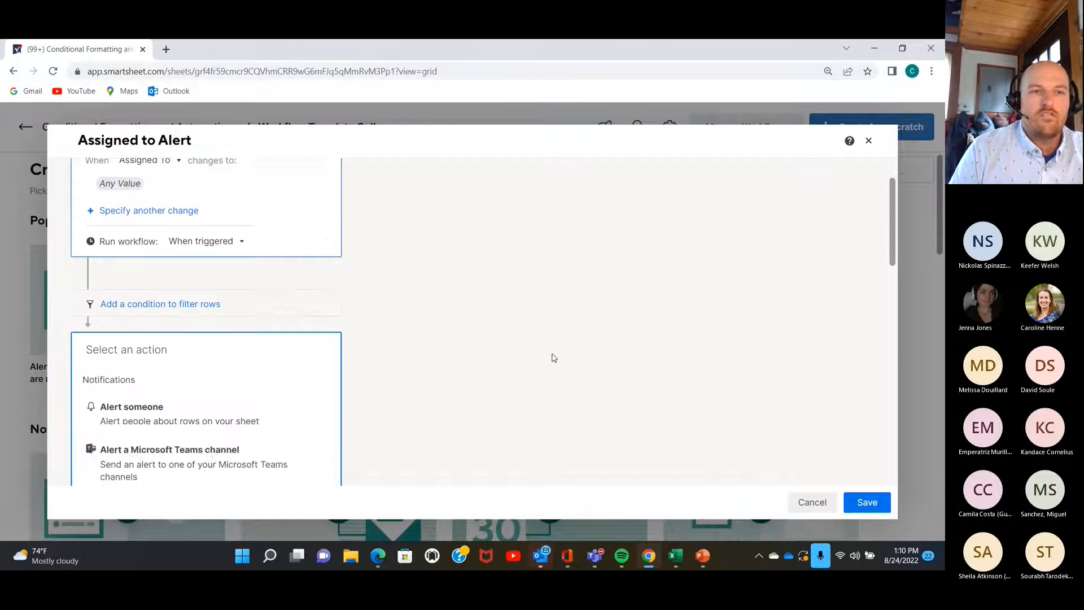
scroll(551, 350, "up", 1)
scroll(490, 266, "down", 1)
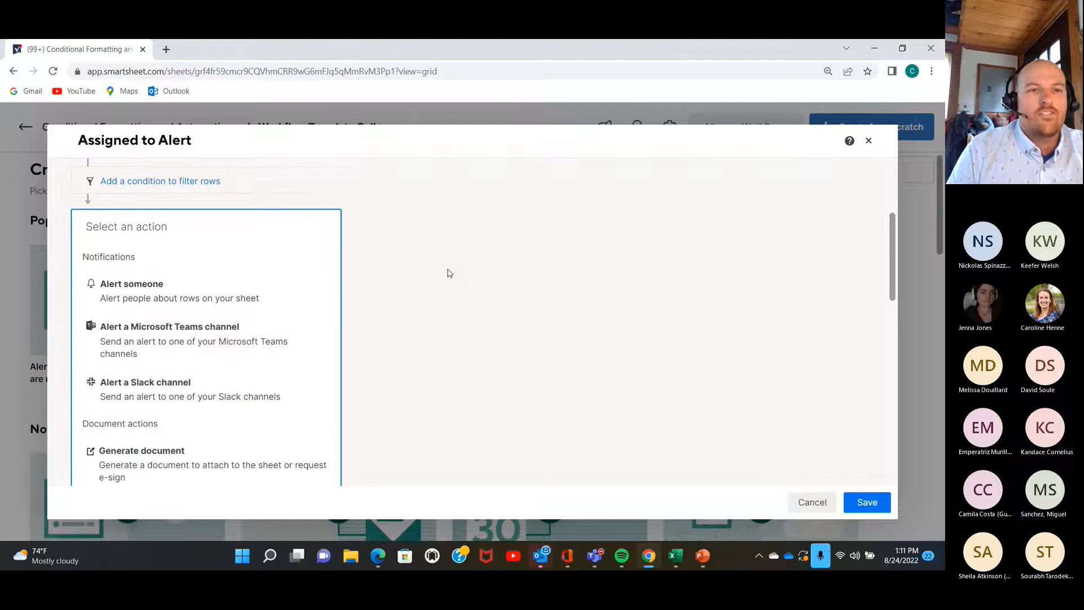
scroll(469, 332, "down", 1)
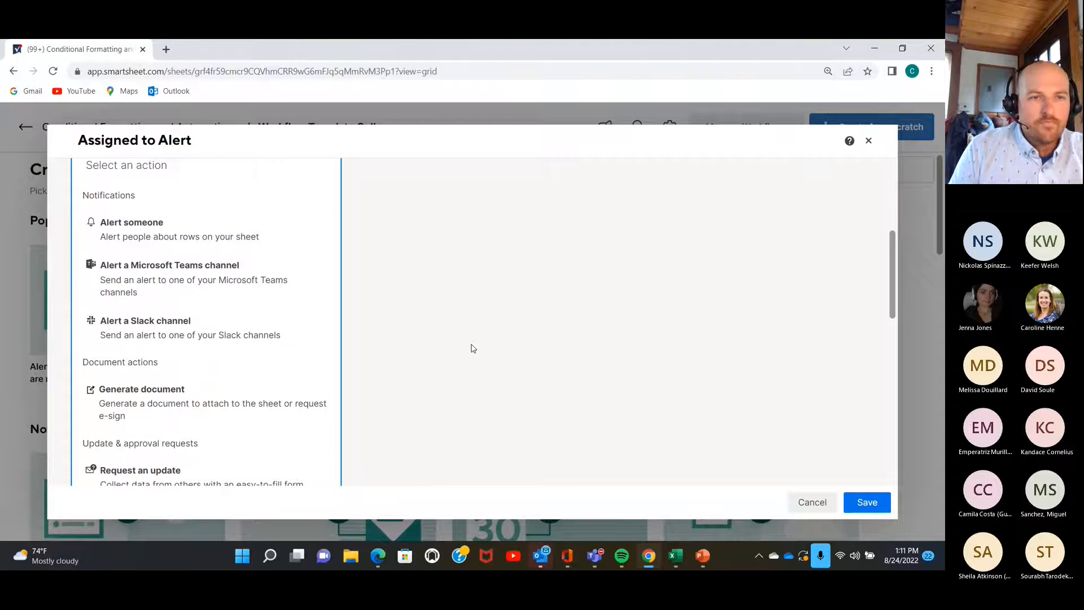
scroll(442, 362, "up", 1)
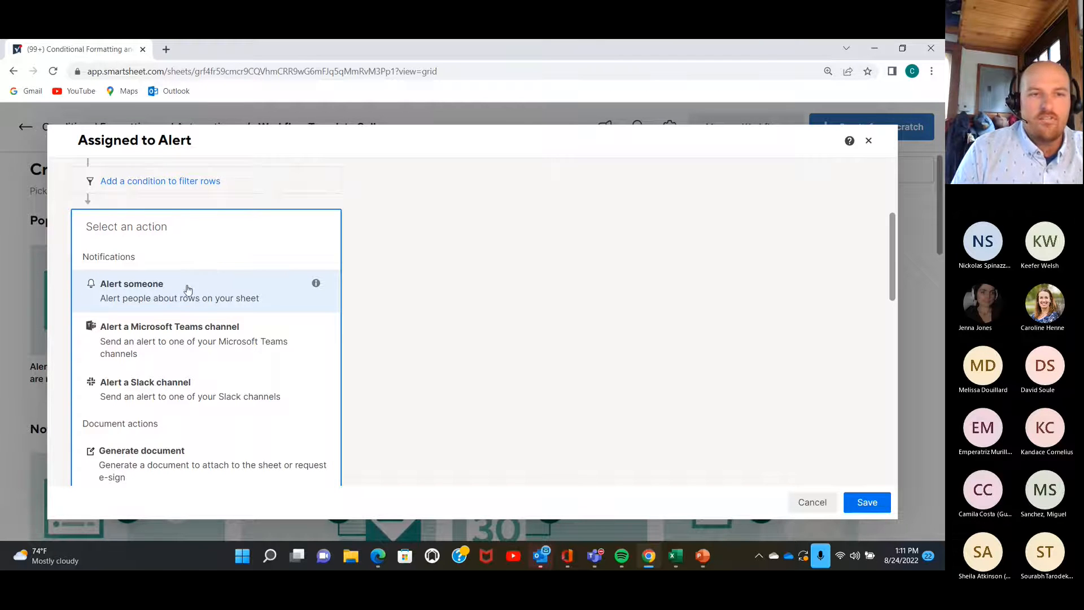
scroll(590, 311, "down", 1)
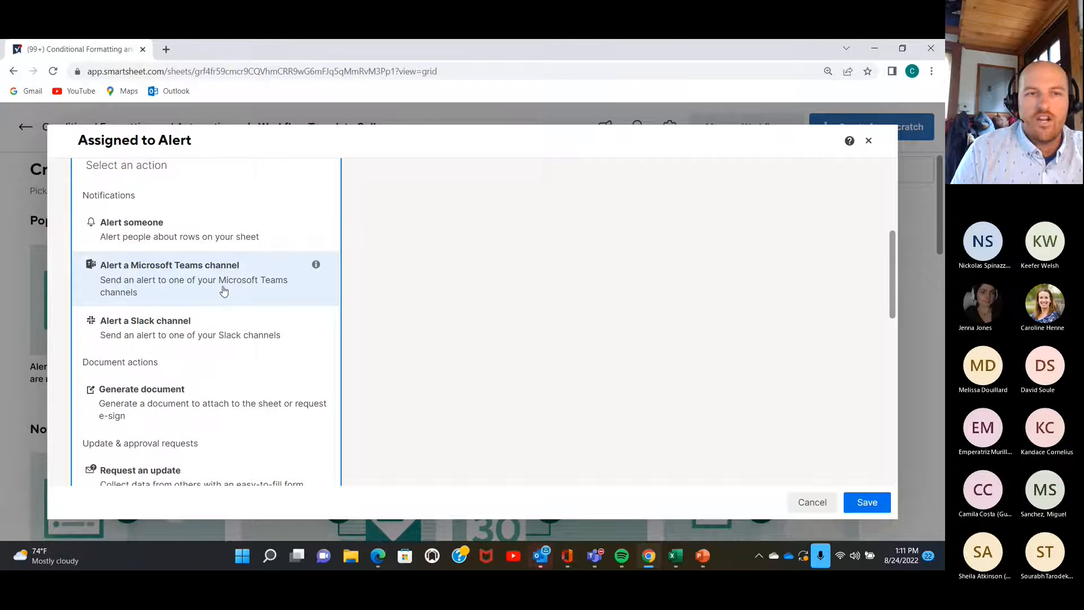
scroll(460, 345, "down", 1)
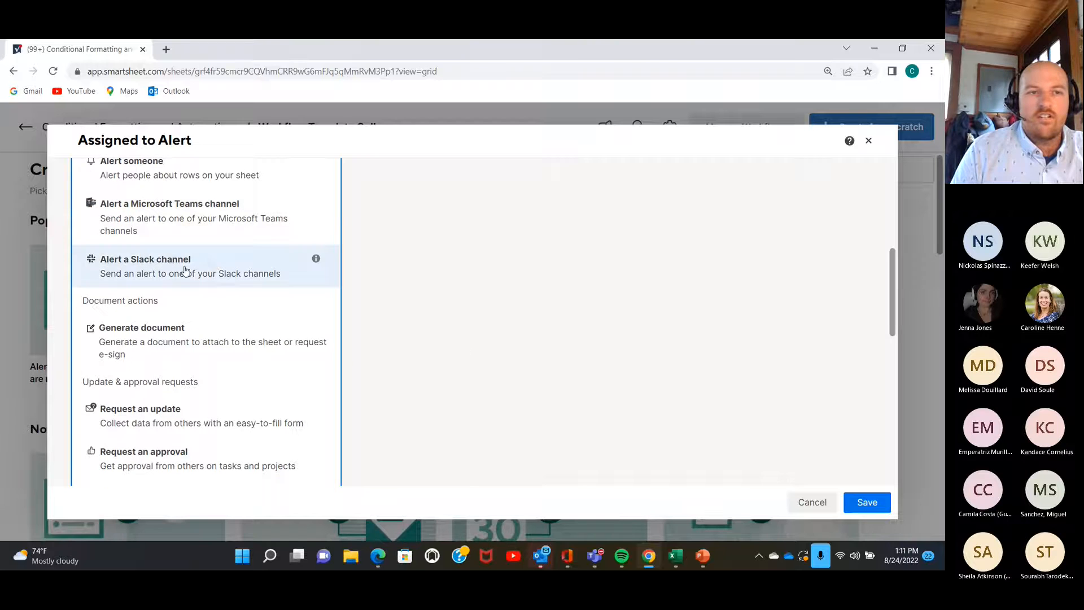
scroll(511, 343, "down", 2)
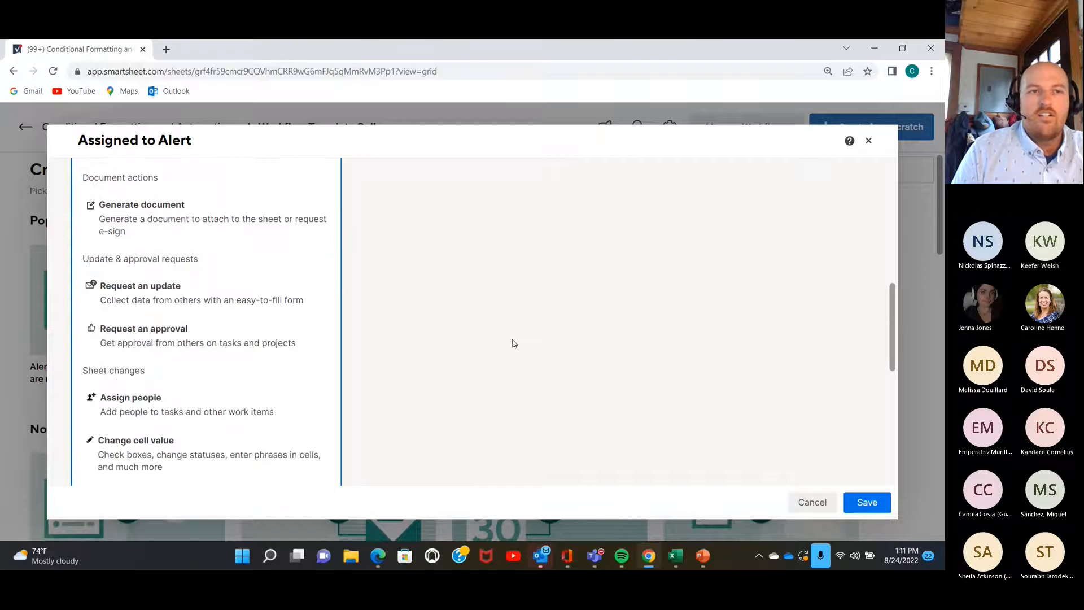
scroll(514, 344, "up", 1)
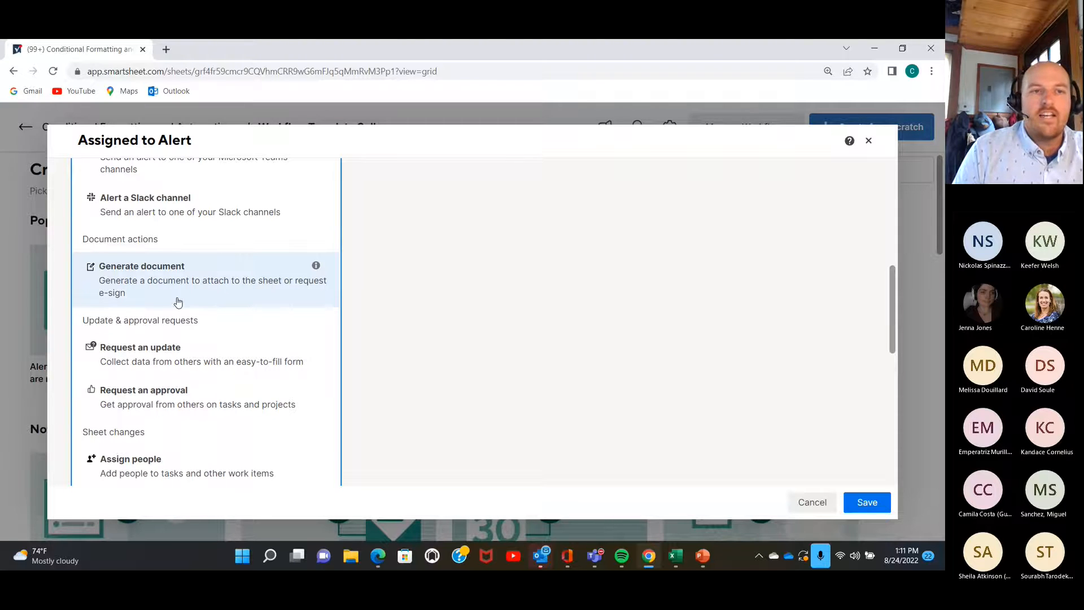
scroll(430, 304, "down", 1)
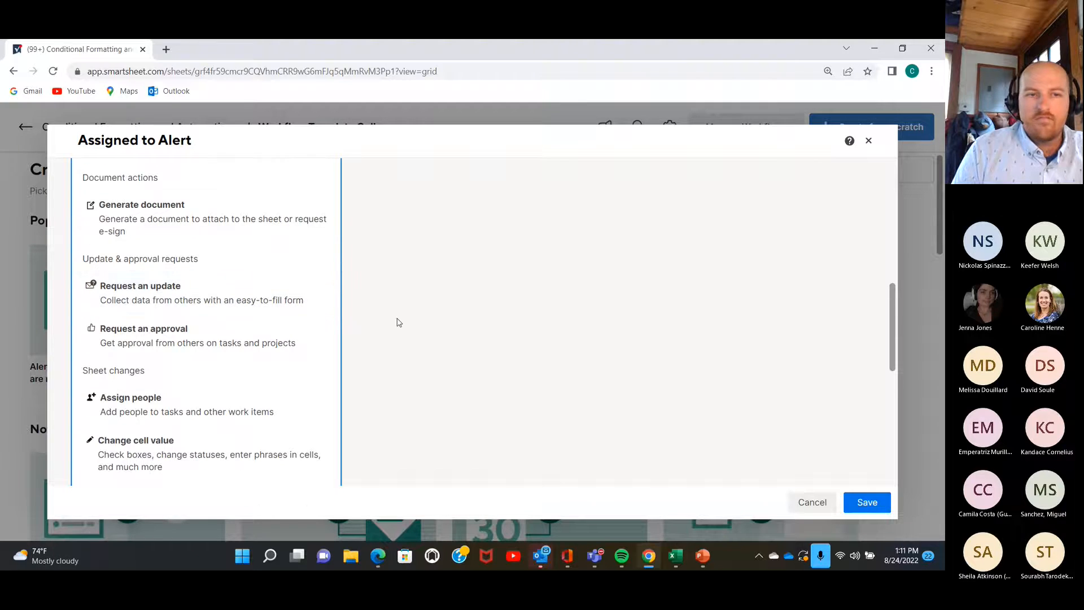
scroll(395, 321, "down", 1)
scroll(384, 324, "down", 1)
scroll(383, 325, "down", 1)
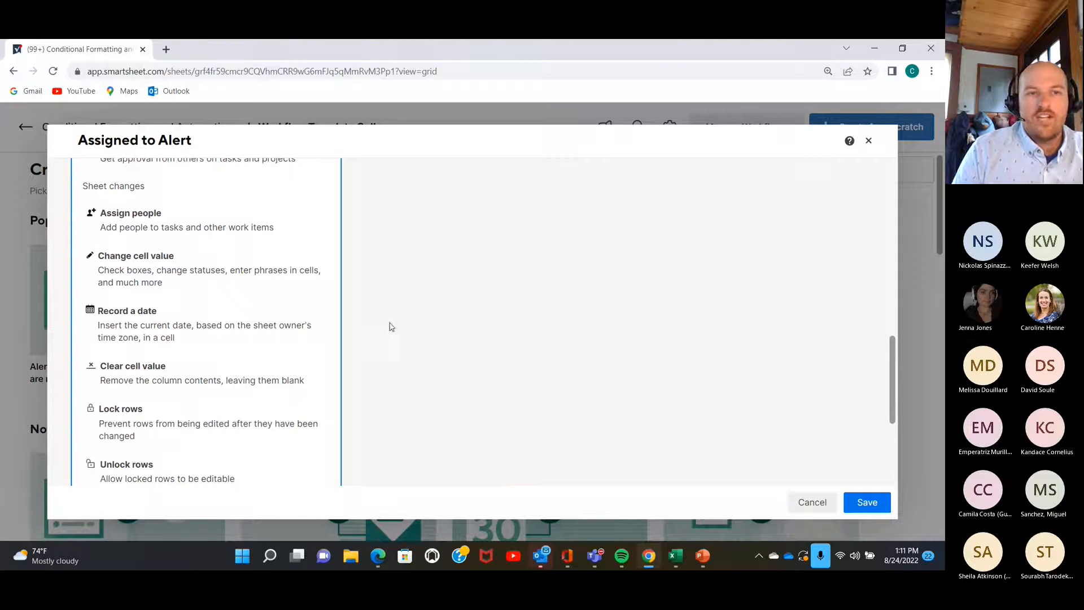
scroll(421, 330, "up", 1)
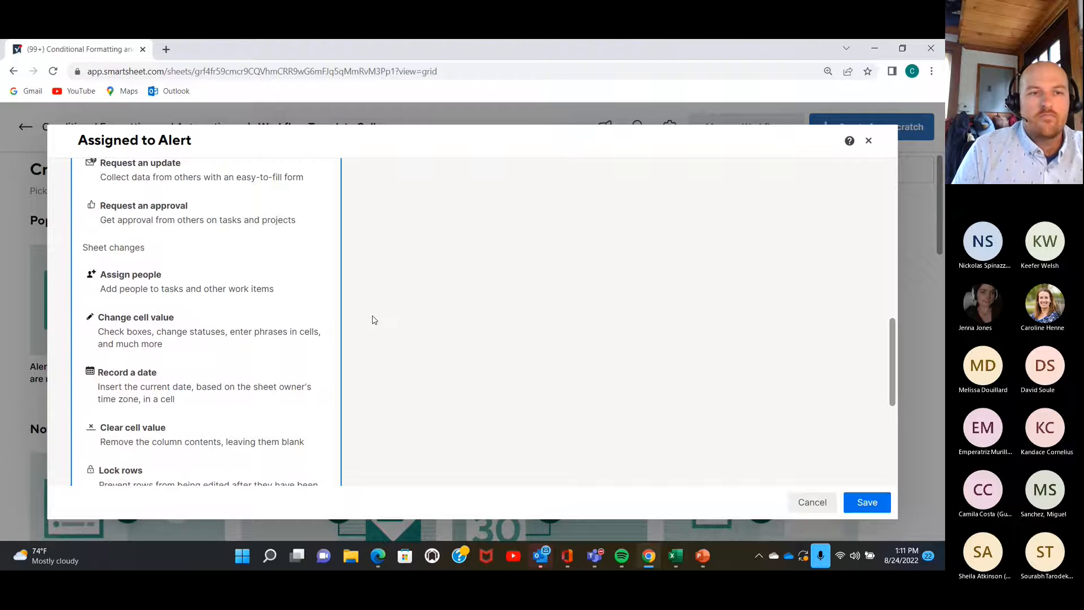
scroll(372, 320, "down", 1)
scroll(374, 320, "up", 8)
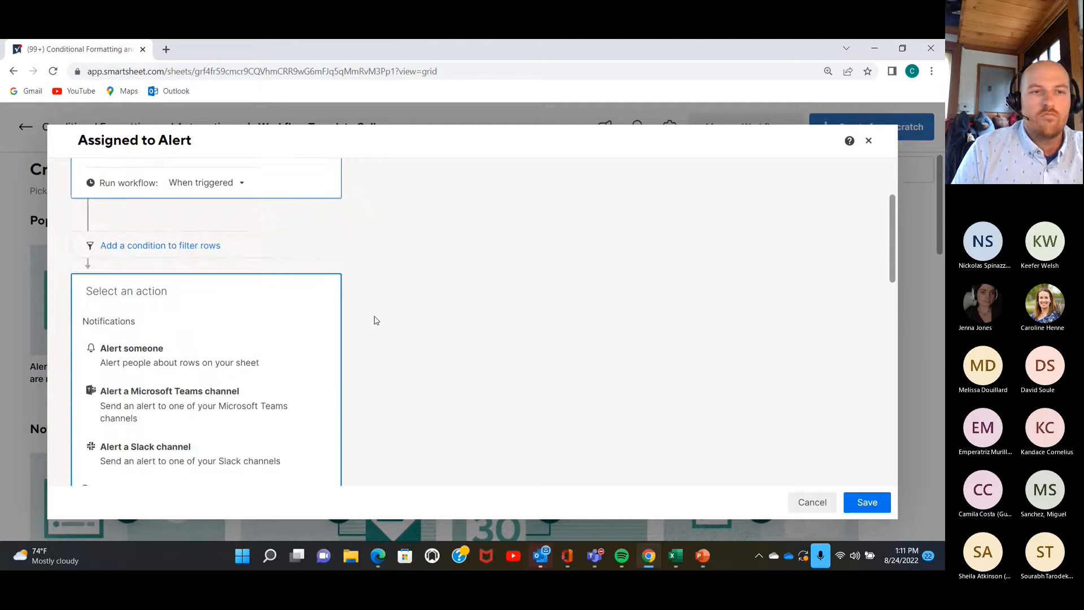
Add an Alert someone action that sends to contacts in a cell, using the Assigned To field
scroll(375, 319, "down", 3)
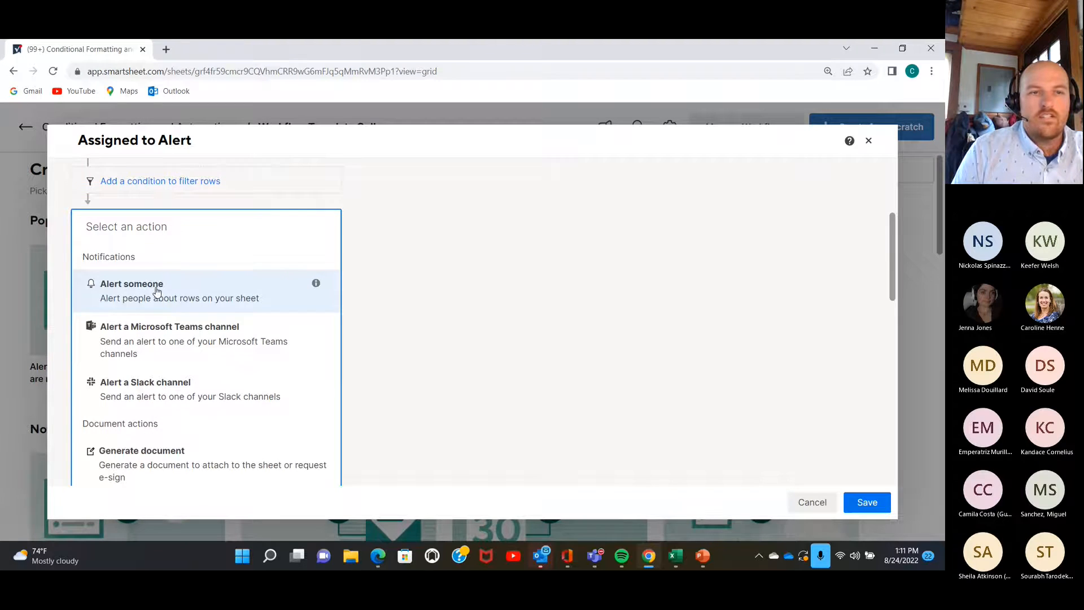
left_click(158, 291)
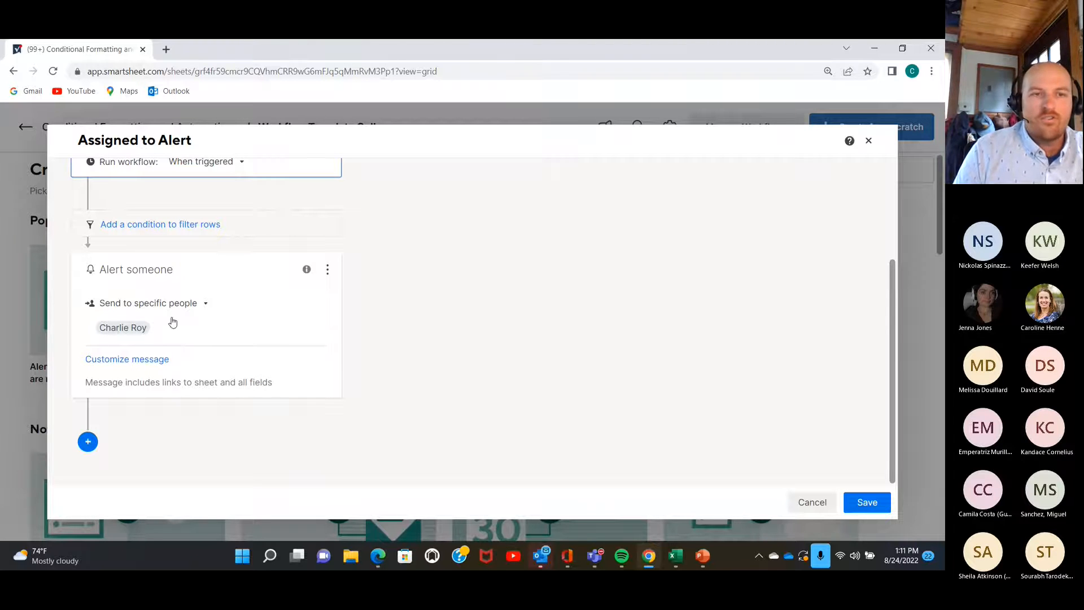
left_click(208, 307)
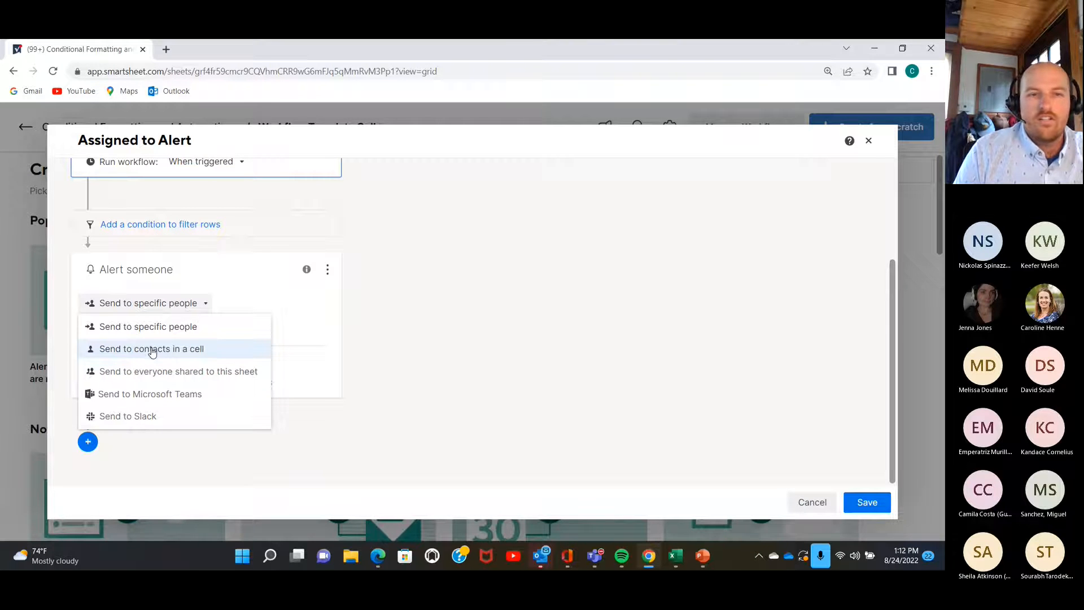
left_click(154, 354)
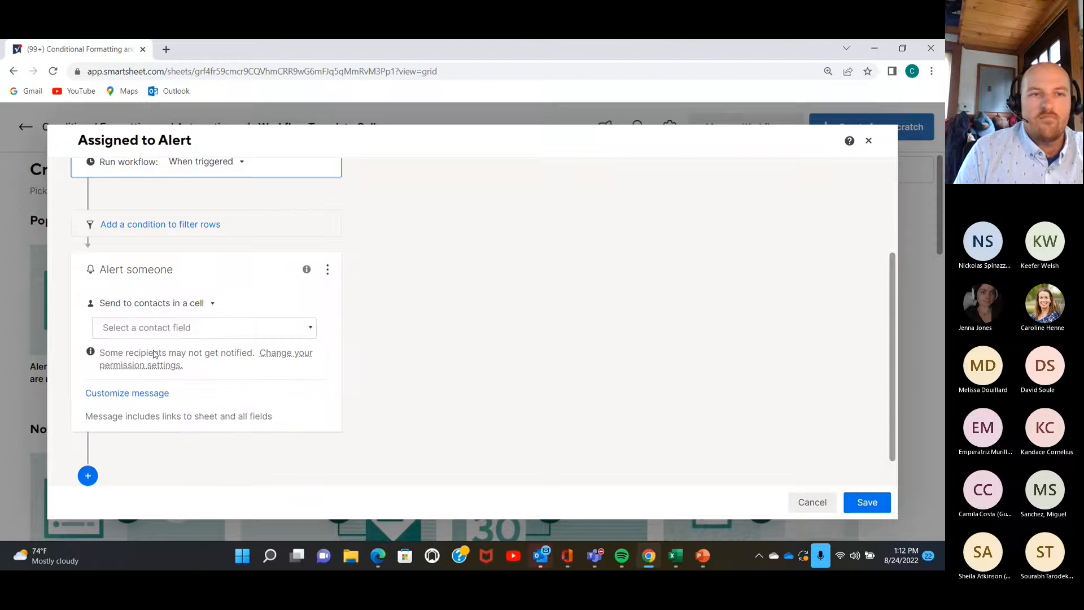
left_click(310, 332)
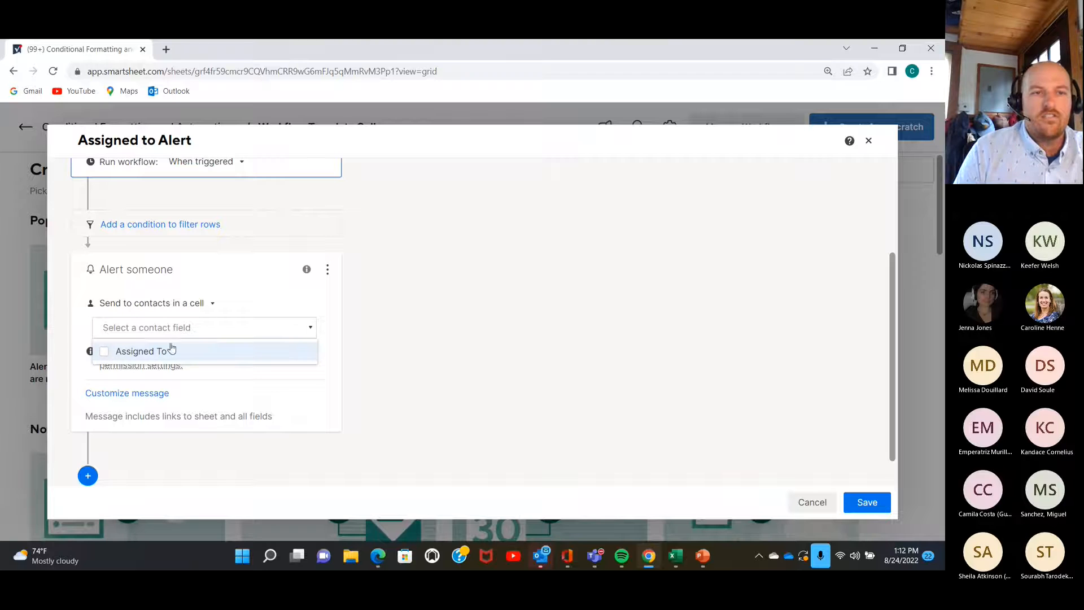
left_click(106, 355)
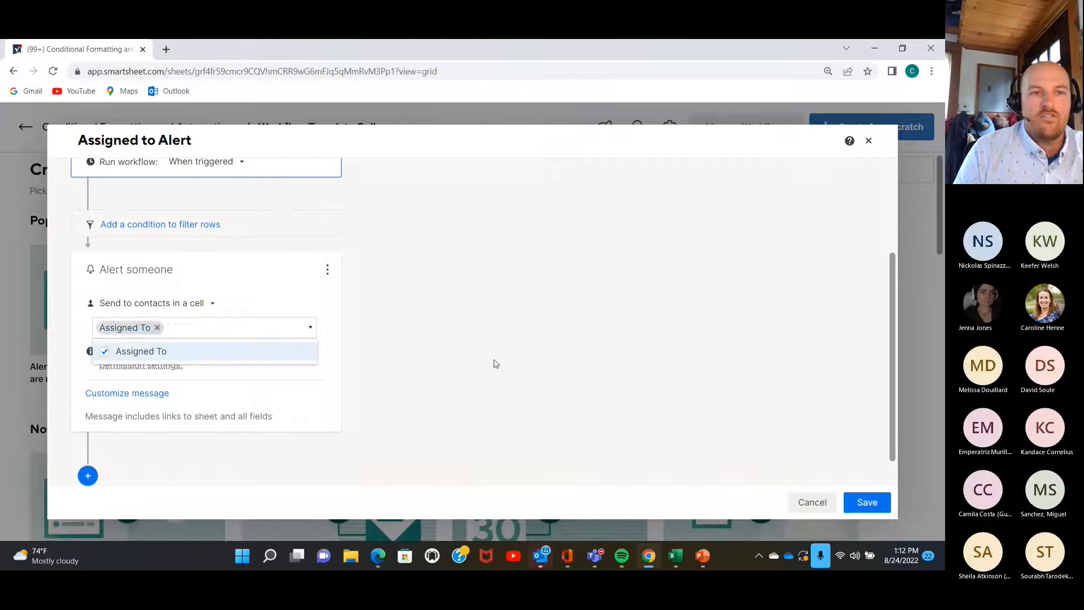
left_click(510, 339)
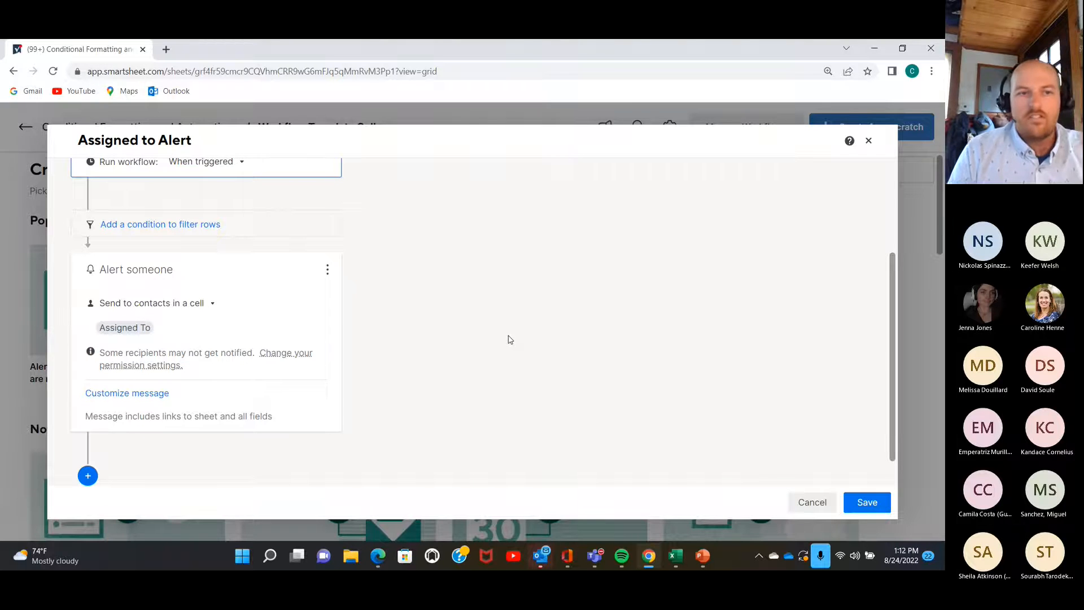
Open the alert's message customization and review its subject, body and included-content options
left_click(121, 398)
scroll(150, 406, "down", 1)
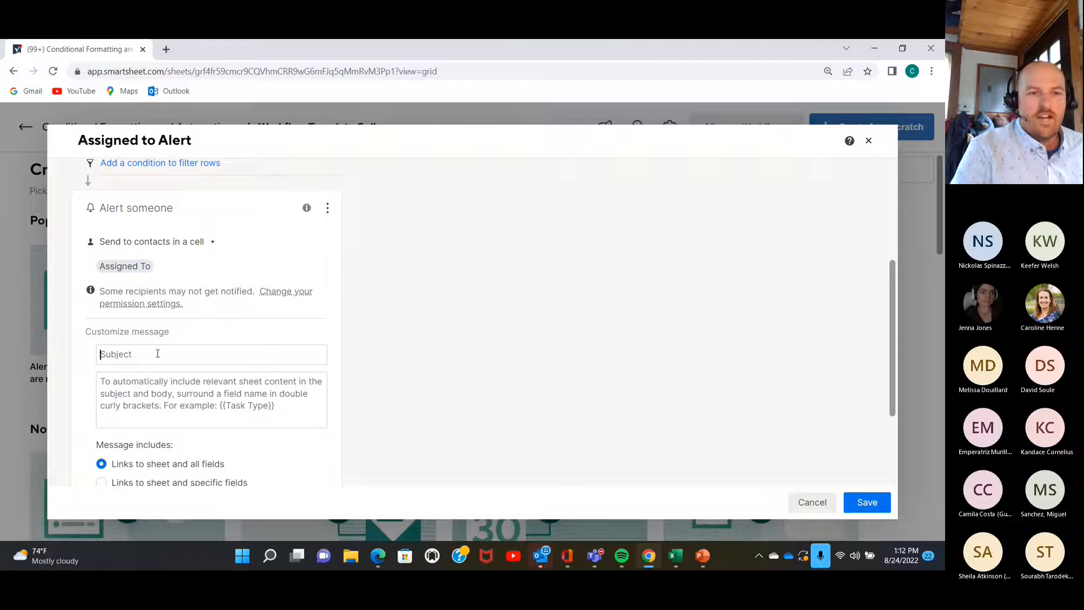
scroll(256, 395, "down", 1)
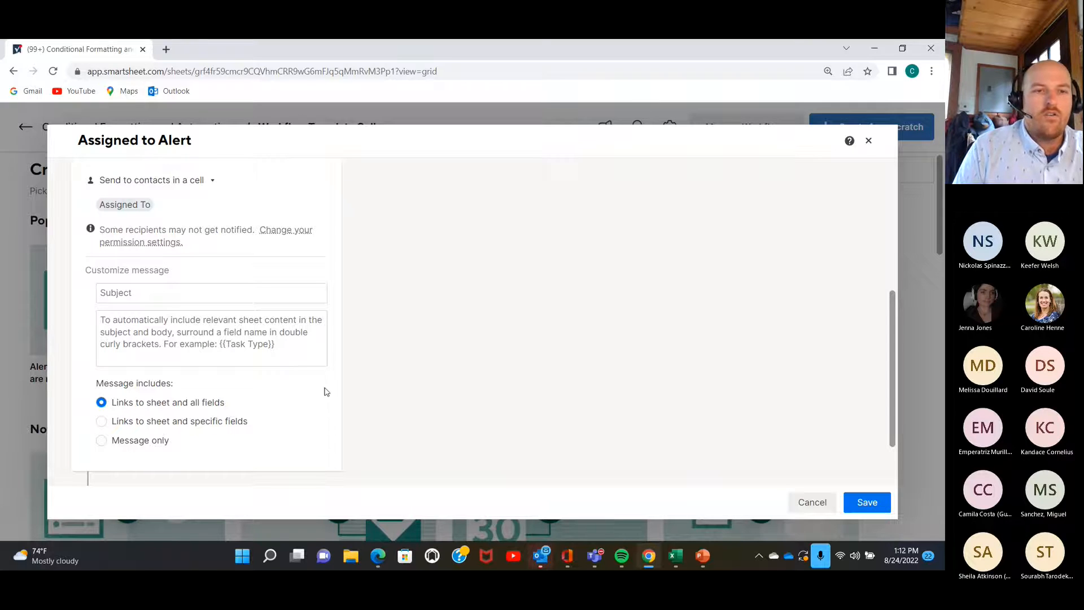
scroll(423, 409, "down", 1)
scroll(420, 420, "up", 1)
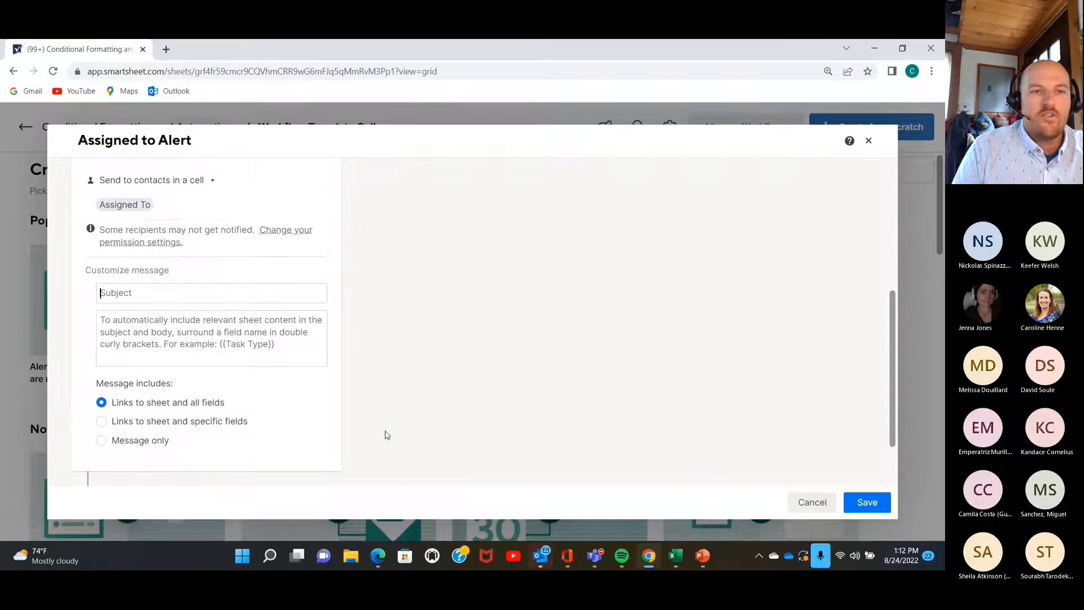
Switch the alert message to include links to the sheet and specific fields, and look through the selectable fields
left_click(101, 422)
scroll(327, 429, "down", 2)
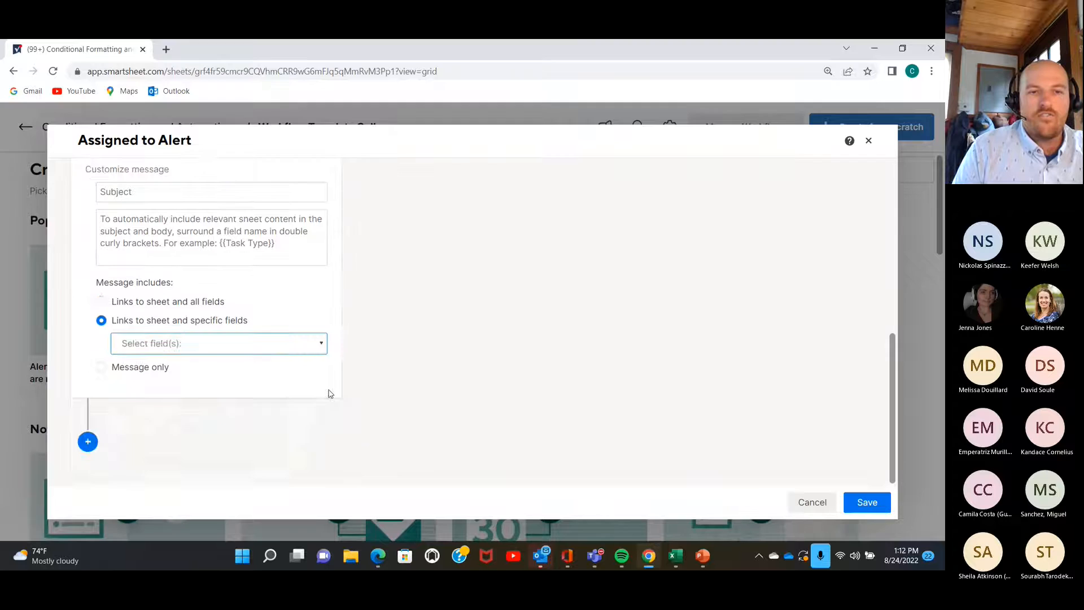
left_click(322, 346)
scroll(230, 394, "down", 3)
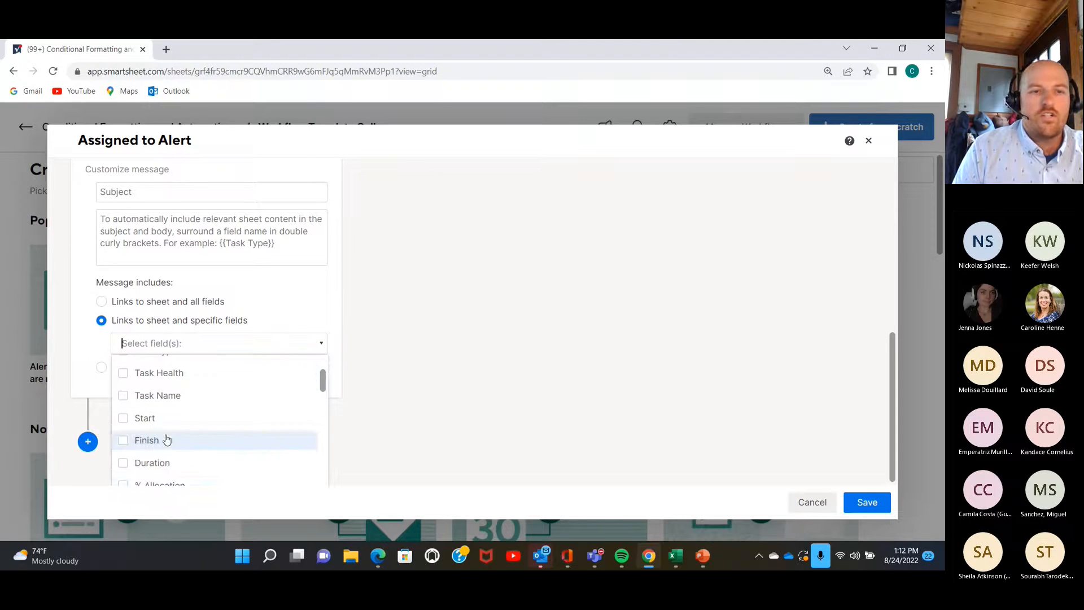
scroll(167, 440, "up", 2)
scroll(497, 344, "up", 5)
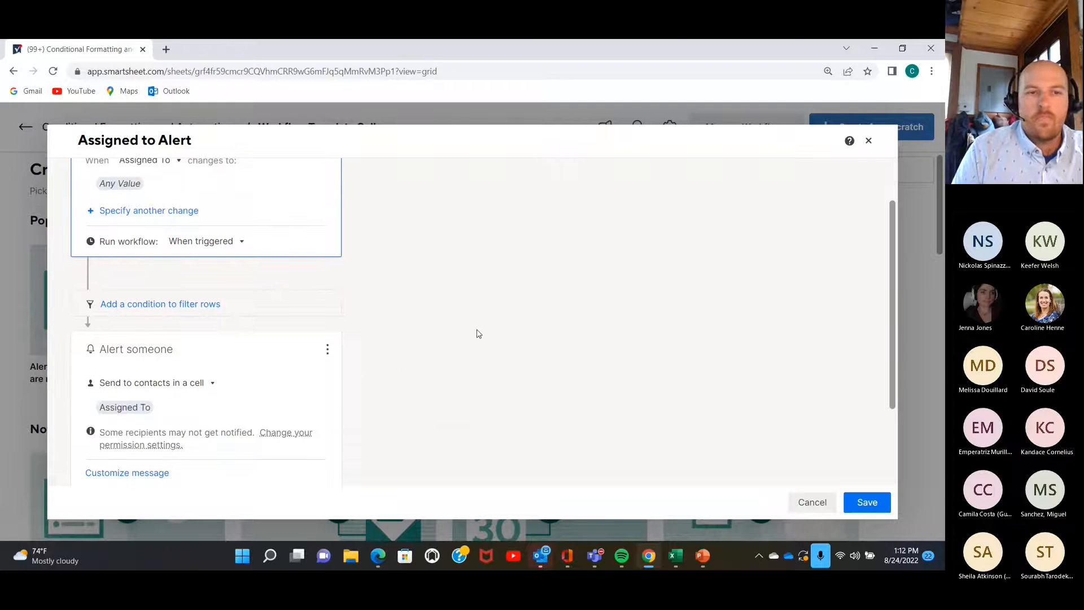
Save the Assigned to Alert workflow and return to the project sheet
left_click(863, 503)
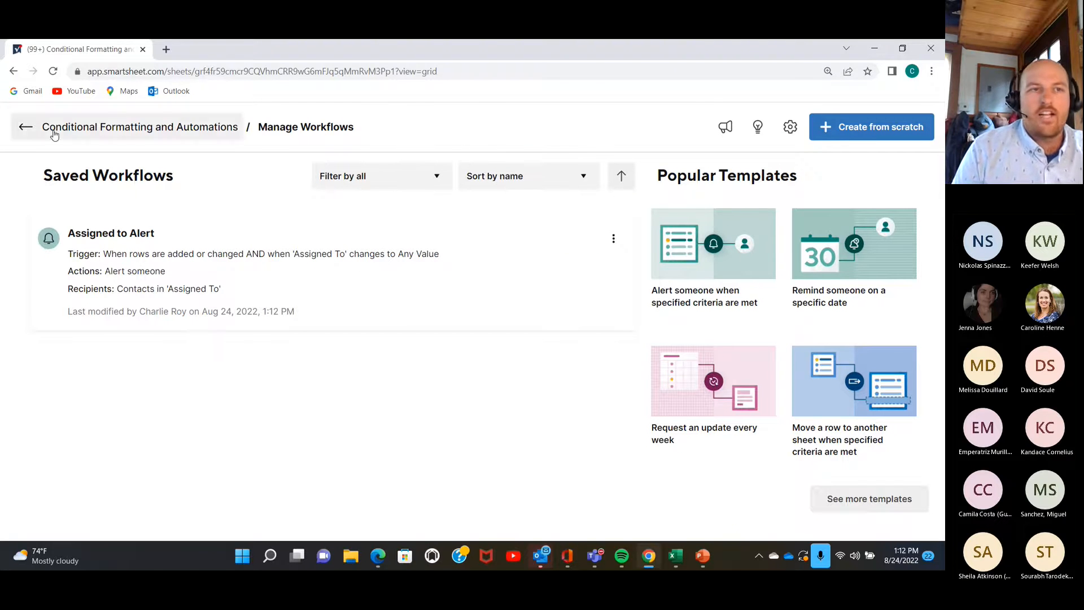
left_click(25, 127)
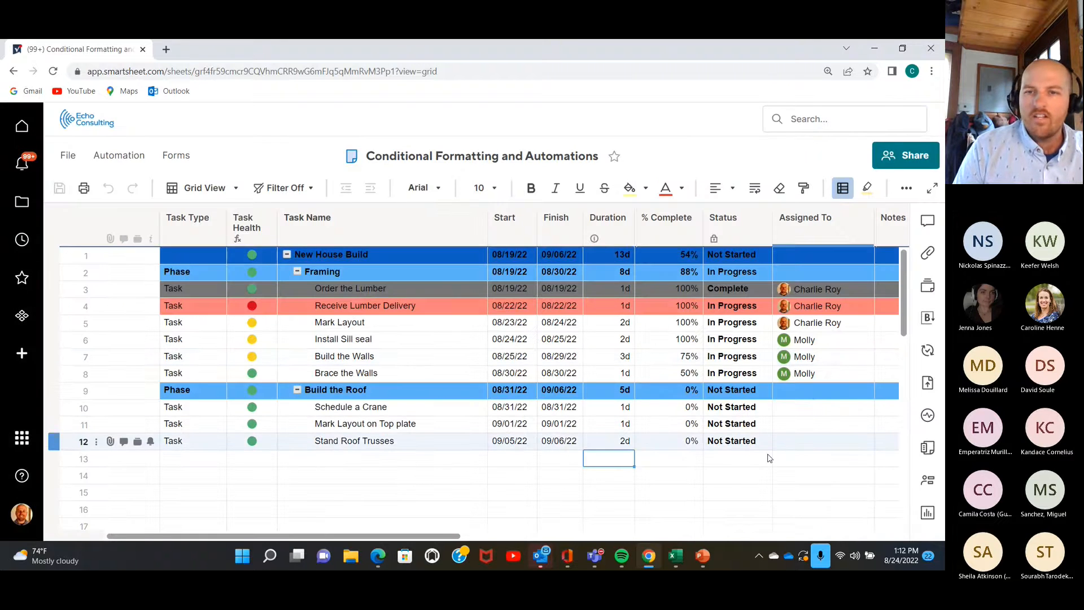
Assign the Mark Layout on Top plate task to the first suggested contact, then save and reload the sheet
left_click(816, 428)
left_click(865, 425)
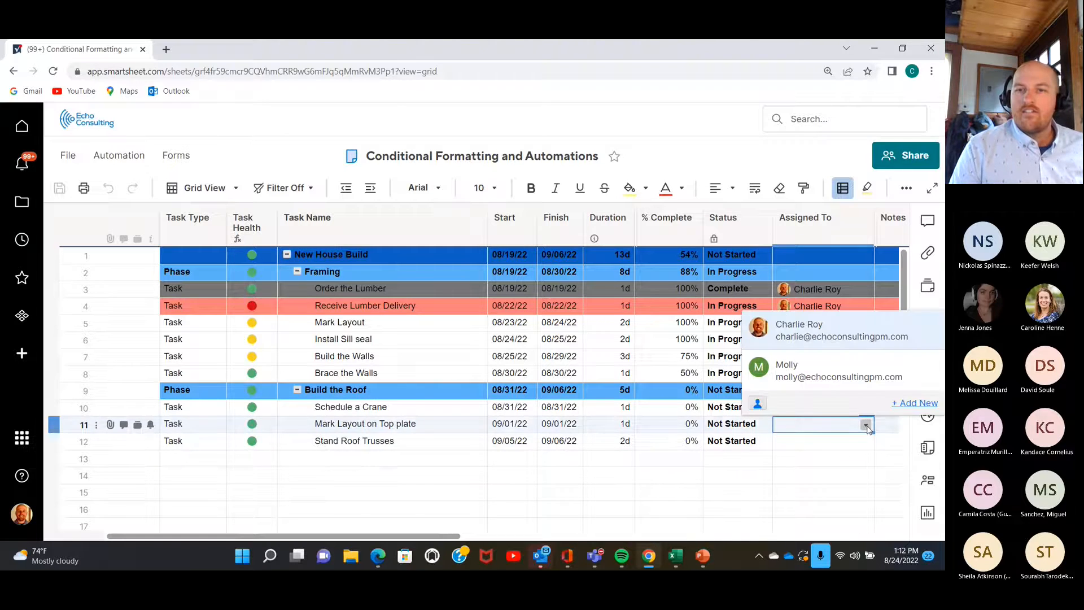
left_click(802, 328)
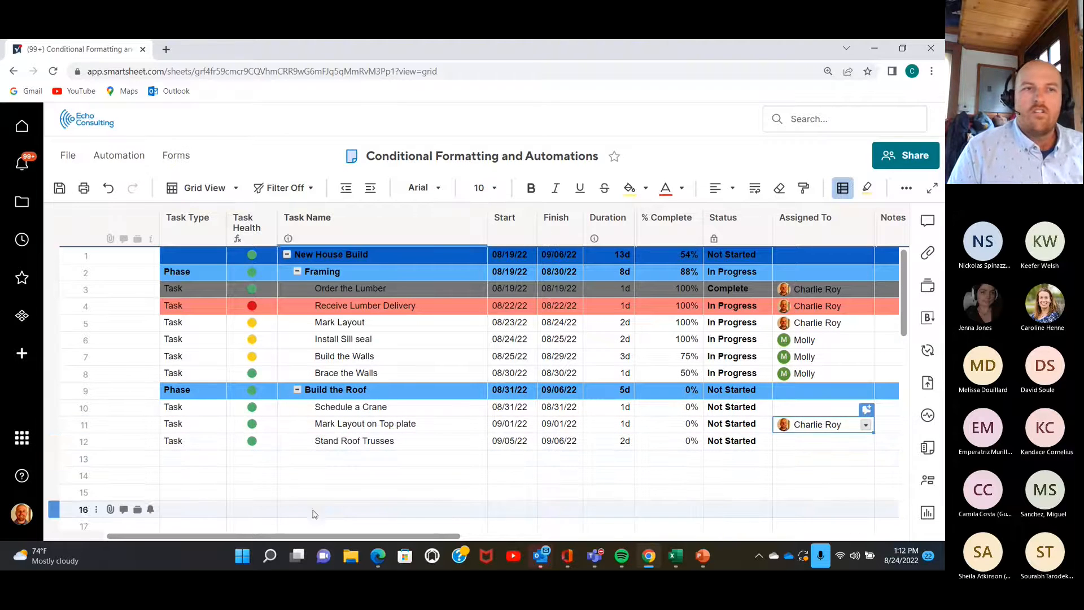
left_click(59, 189)
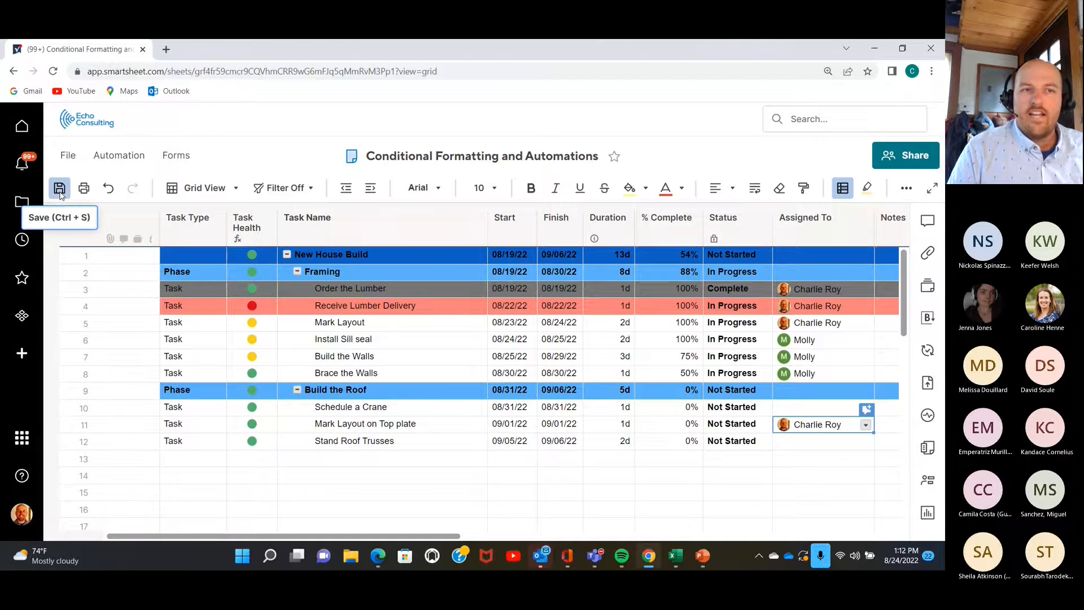
left_click(52, 71)
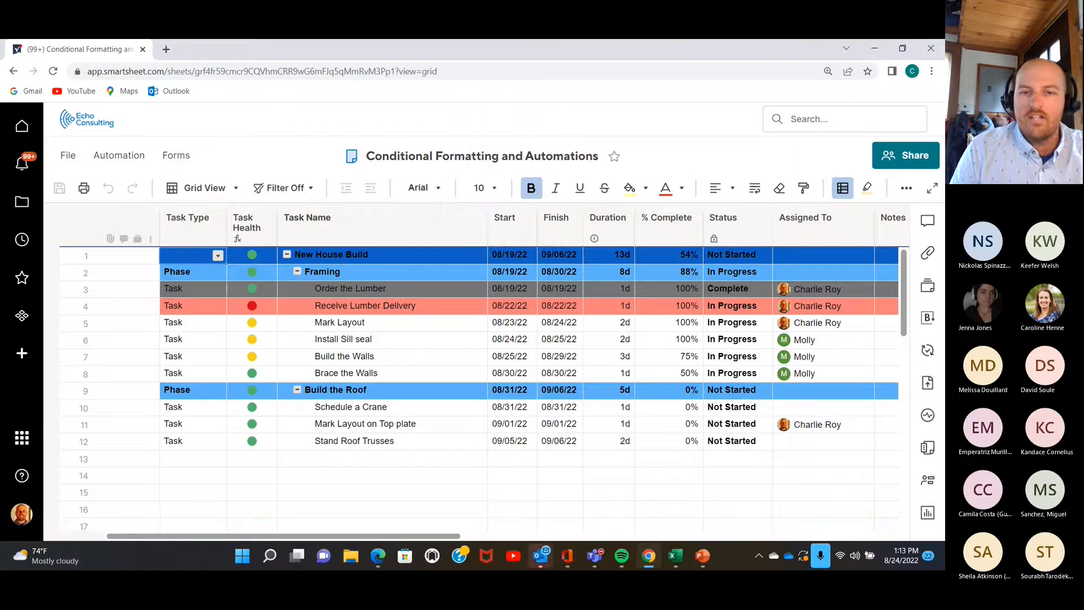
Switch to Outlook to examine the "You have been Assigned a Task" message, and minimize it when finished
mouse_move(541, 567)
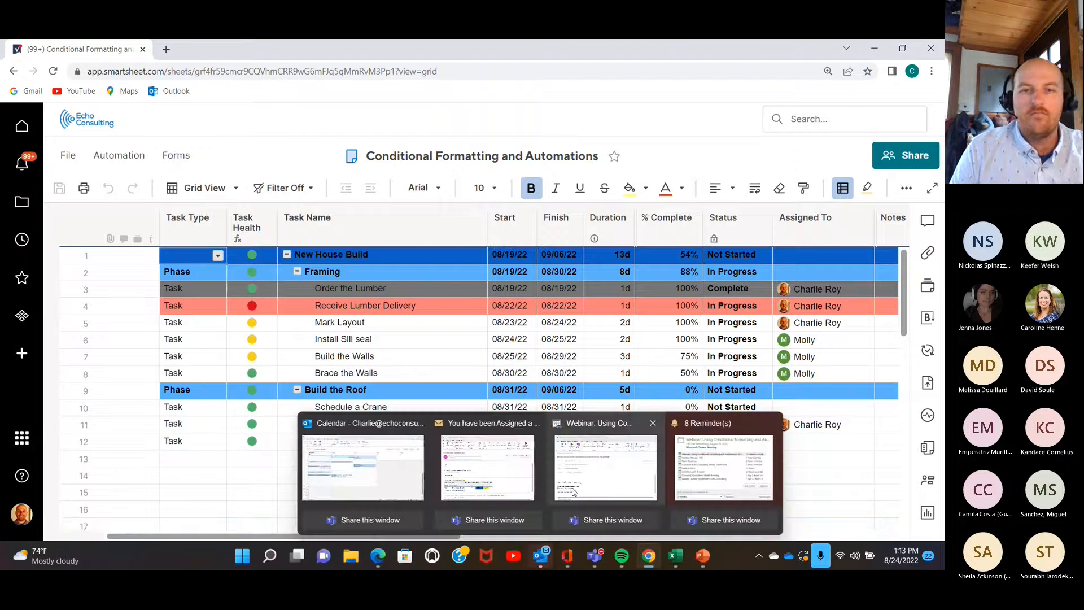
left_click(478, 467)
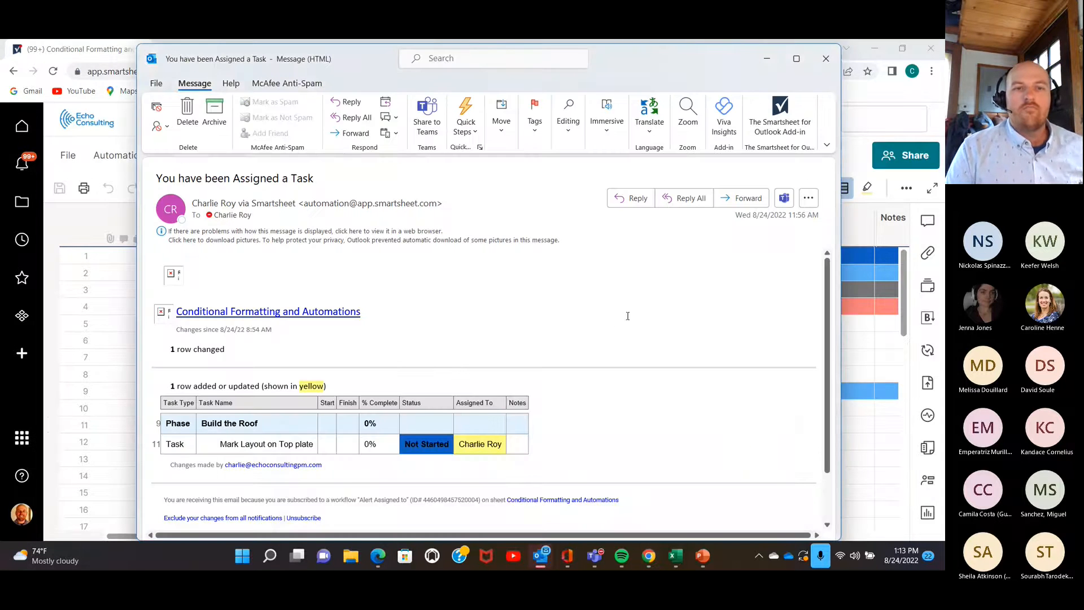
scroll(606, 331, "down", 1)
scroll(596, 334, "up", 1)
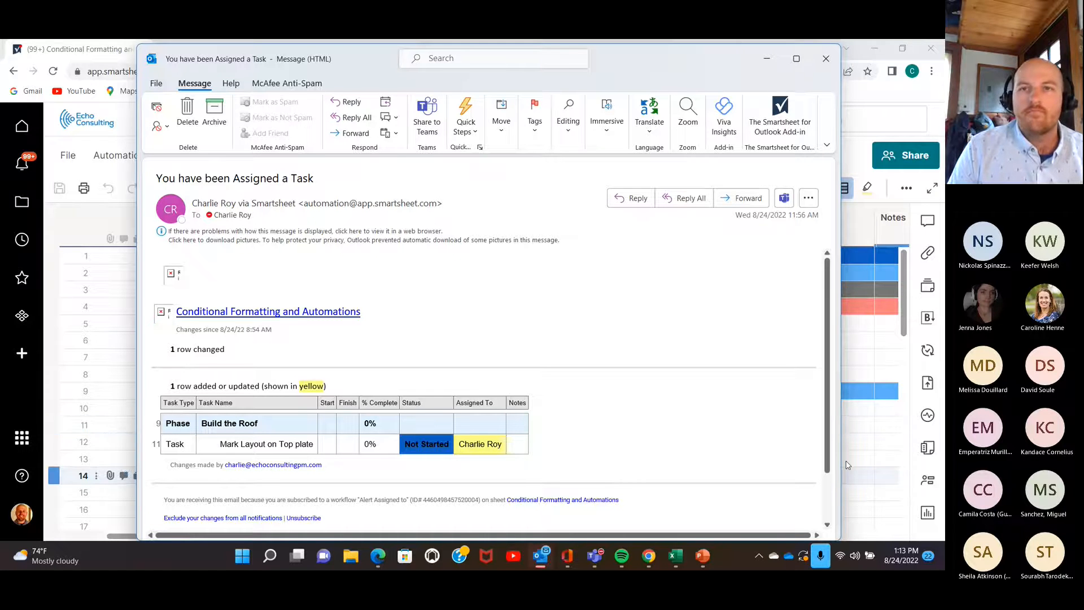
left_click(768, 62)
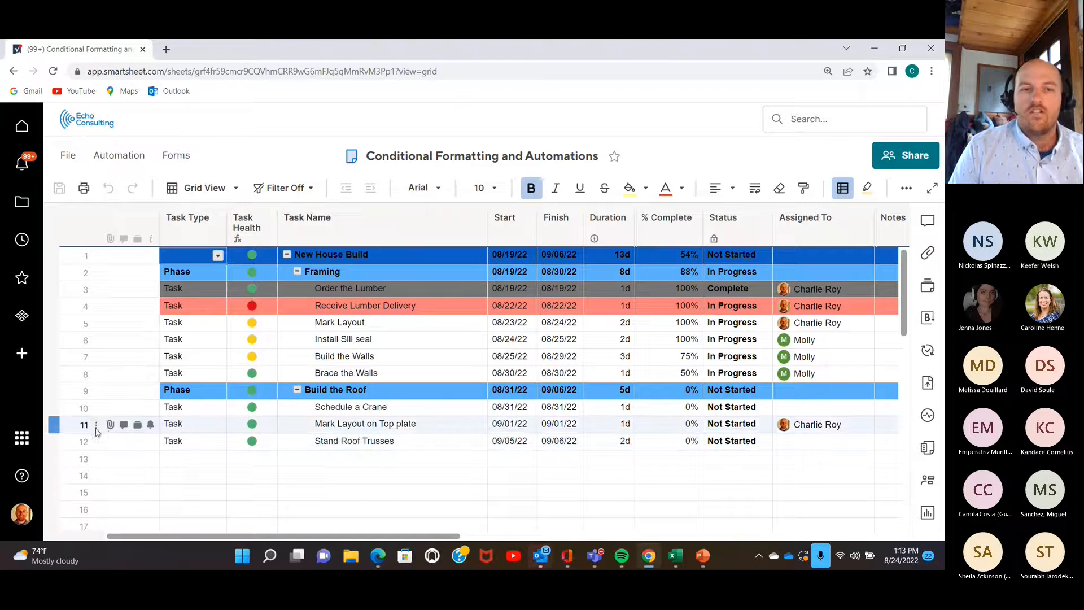
Insert a row above Schedule a Crane in the Build the Roof phase and name it "New Task"
mouse_move(179, 536)
left_mouse_down()
mouse_move(214, 544)
mouse_move(176, 540)
left_mouse_up()
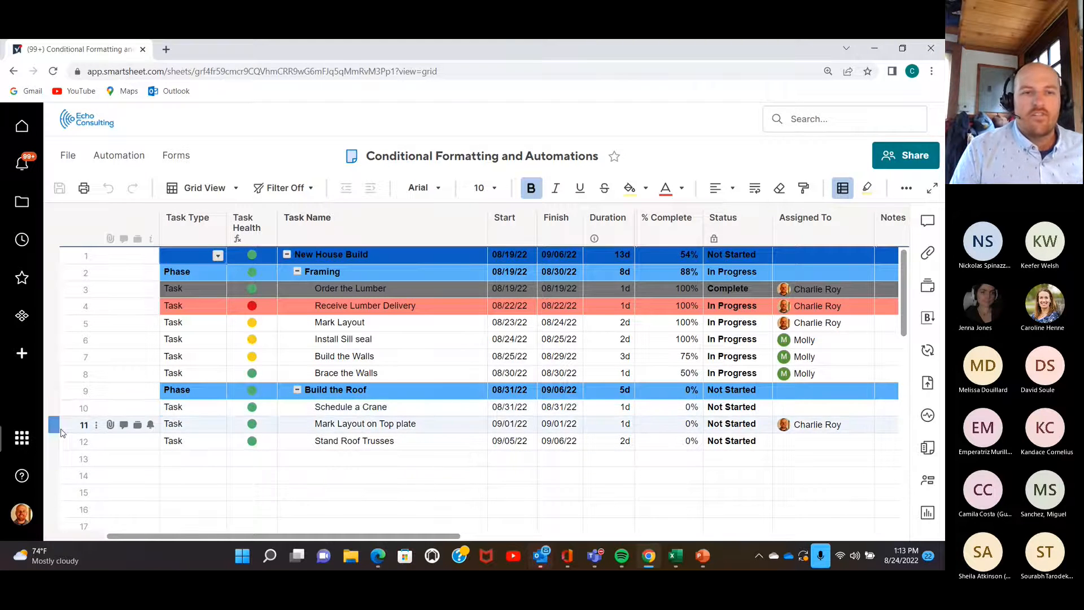
right_click(55, 410)
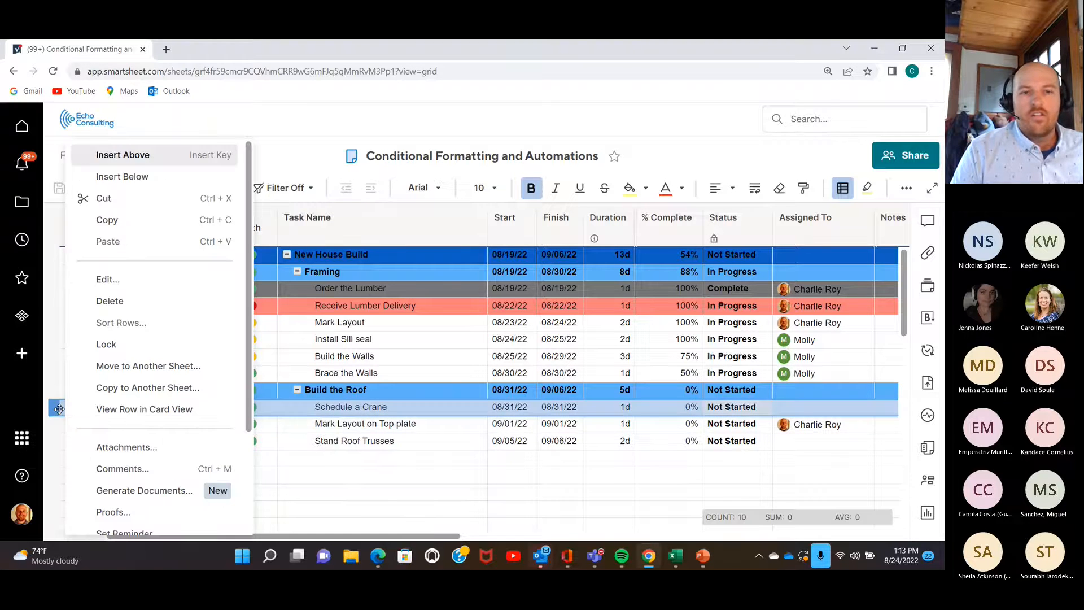
left_click(122, 156)
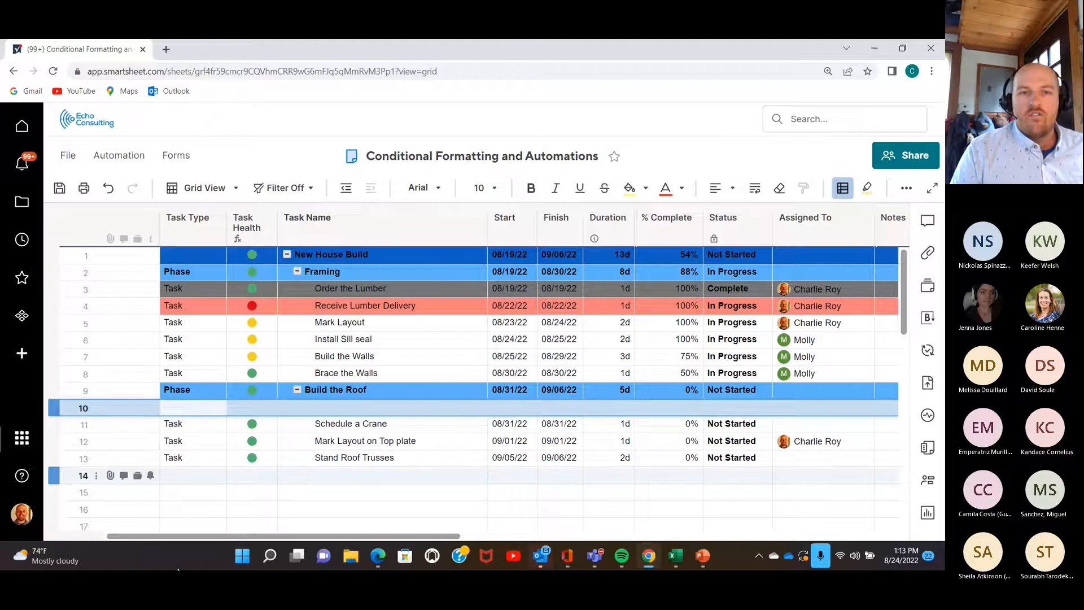
left_click(373, 408)
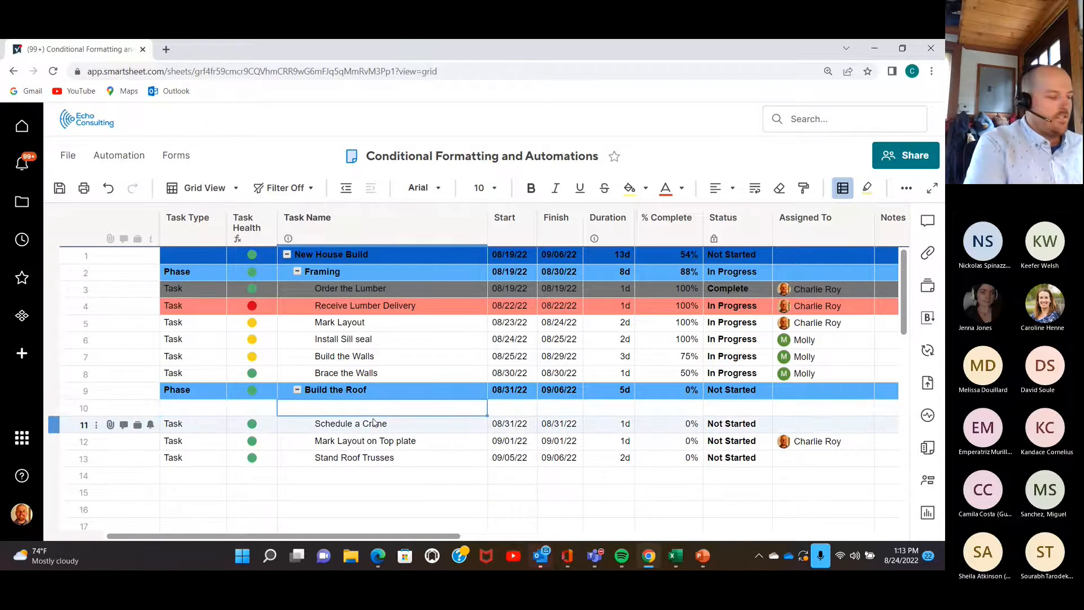
type("New Task")
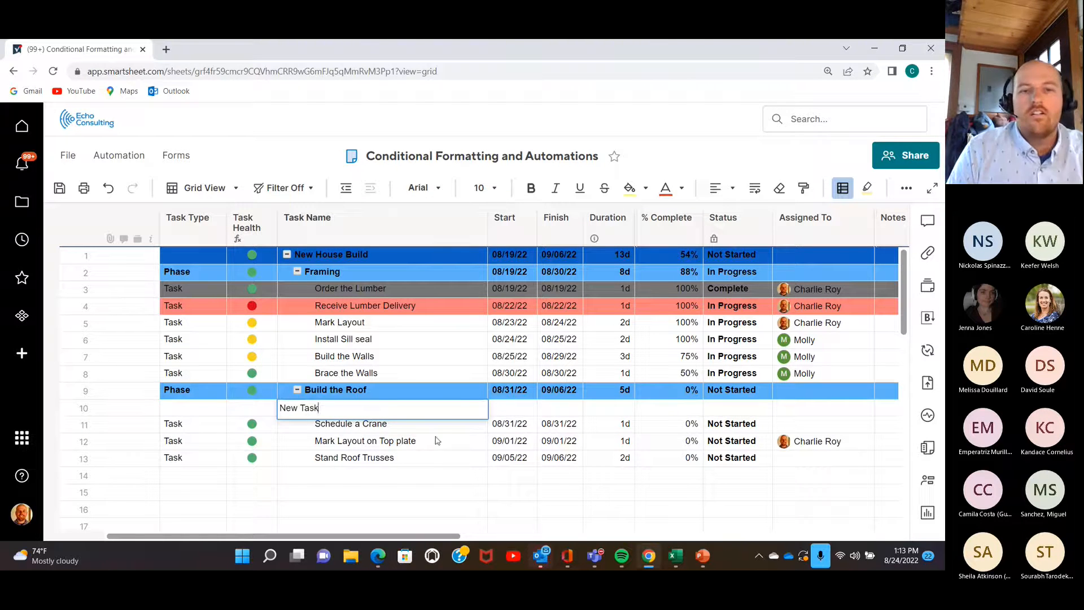
key("Return")
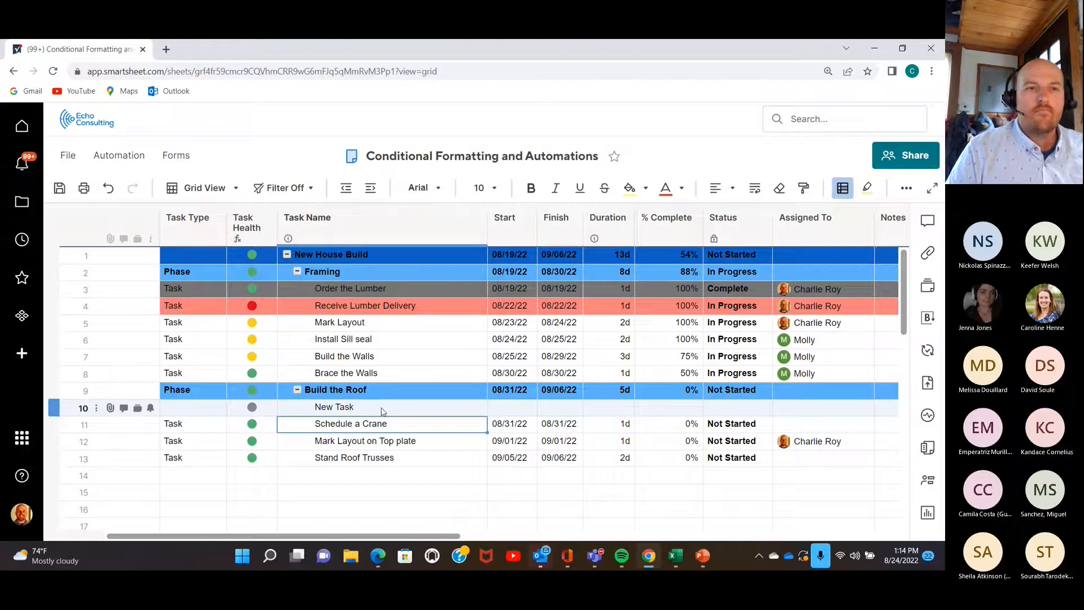
Create an automation workflow from scratch and name it "Default Values when rows are added"
left_click(129, 158)
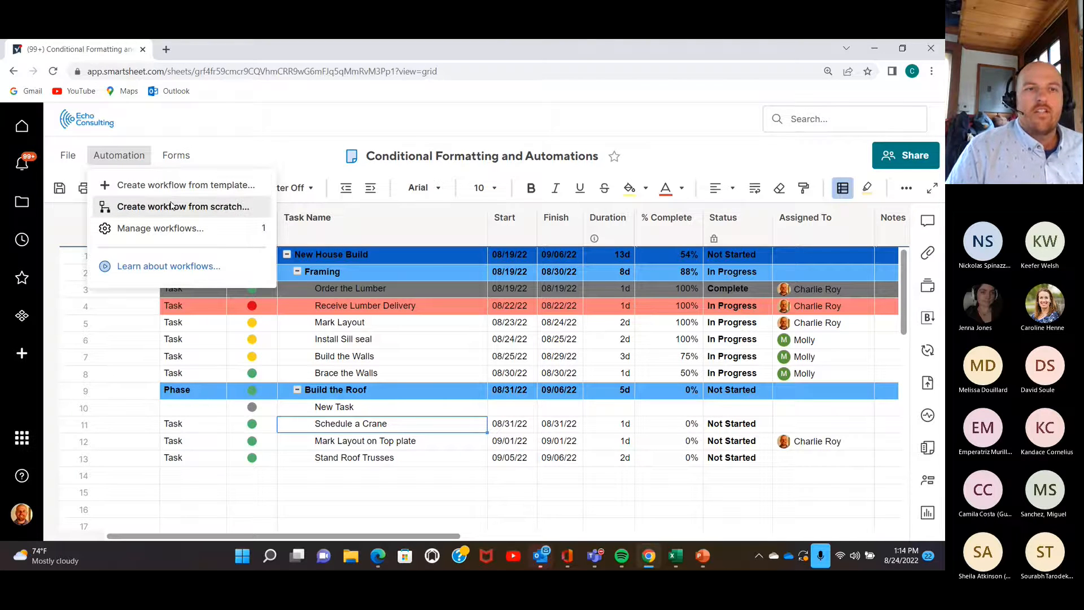
left_click(215, 212)
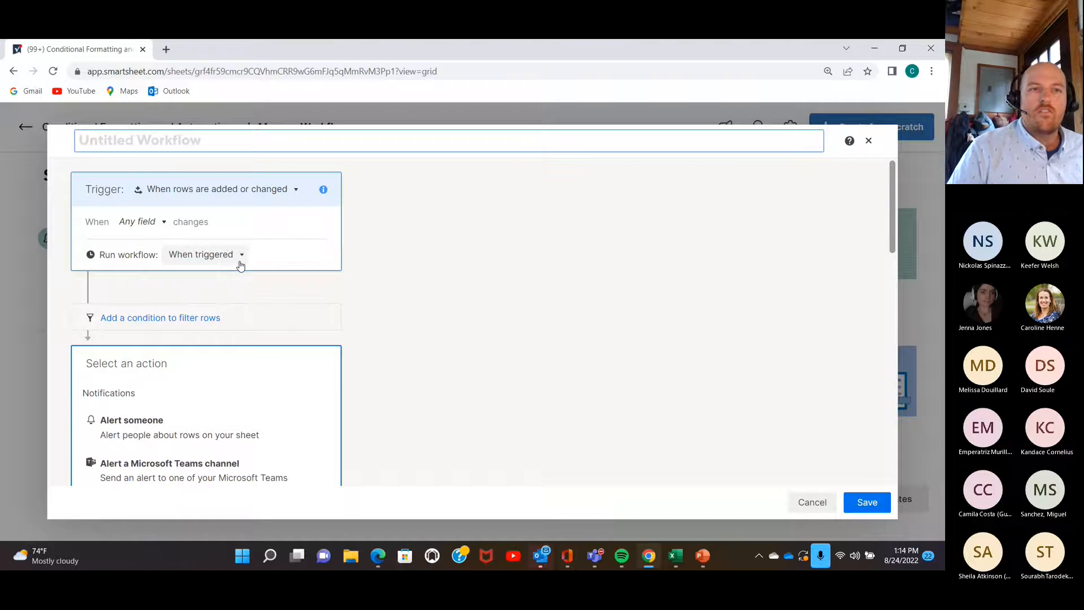
left_click(204, 143)
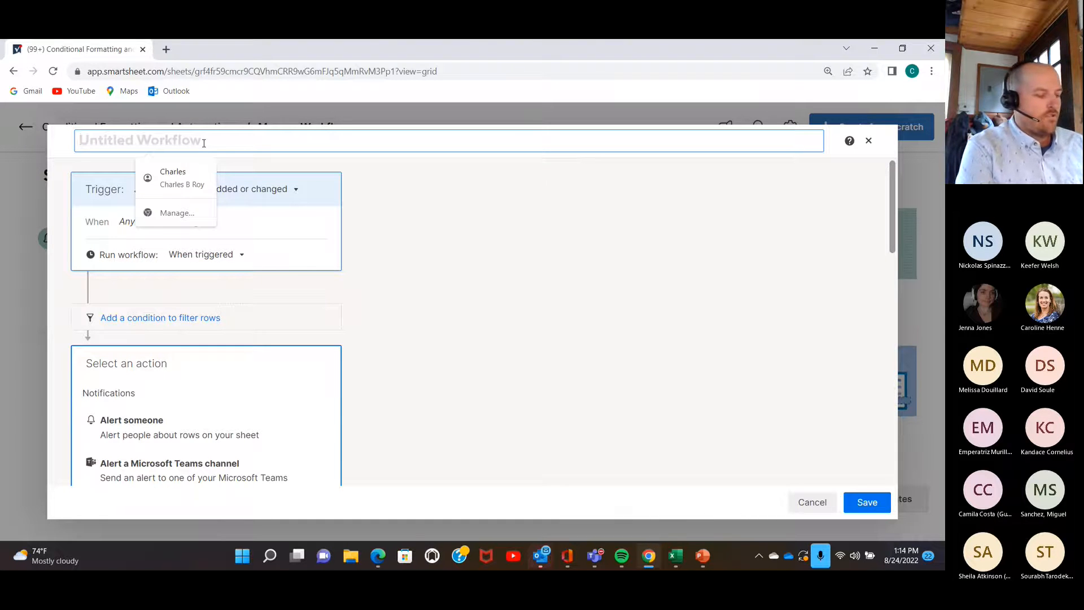
type("Defaul")
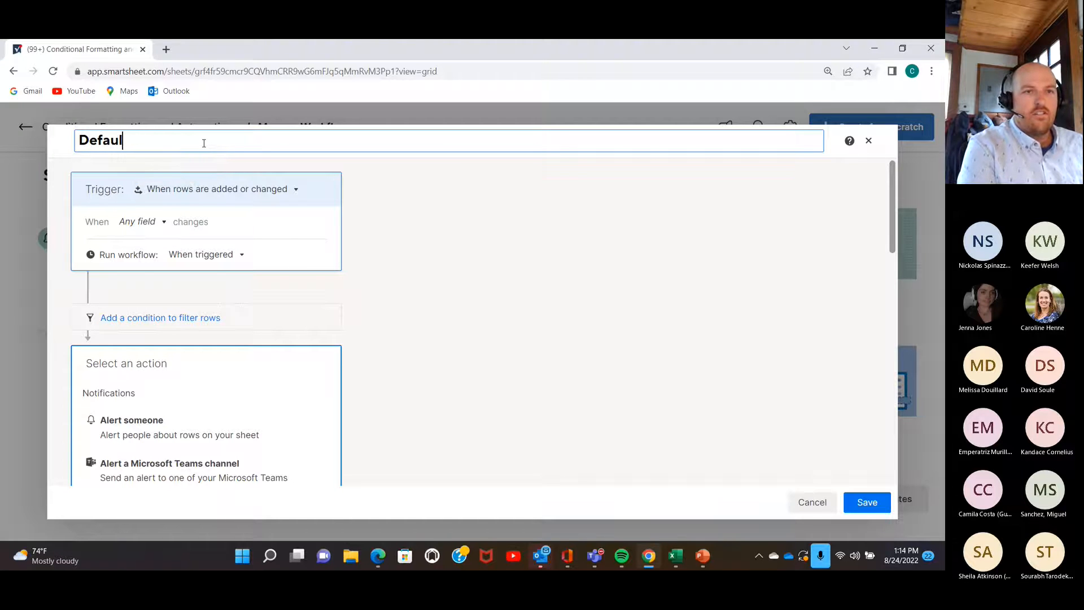
type("t Values ")
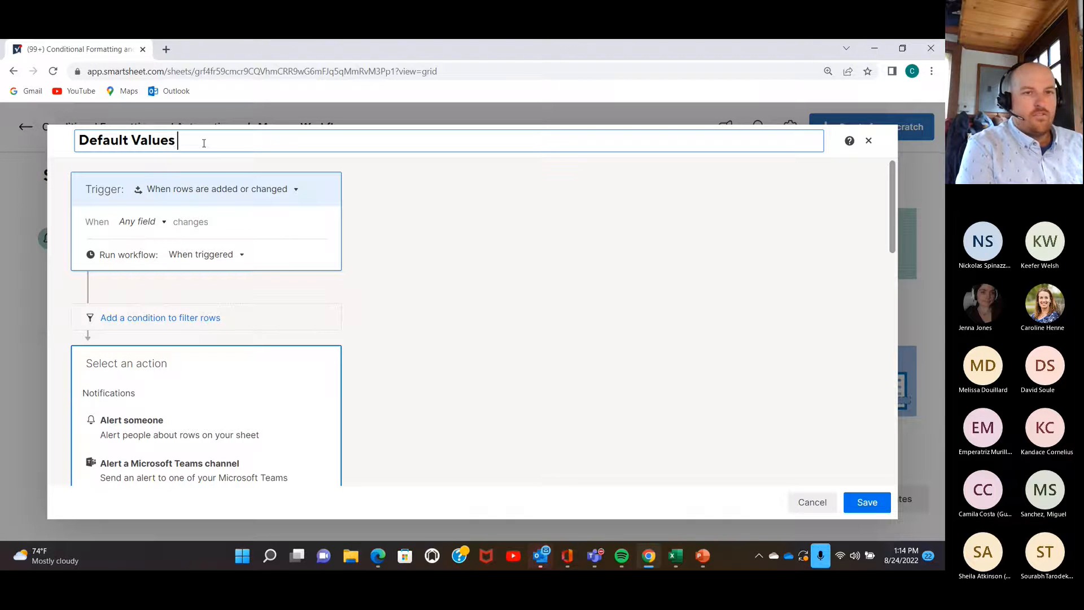
type("when row")
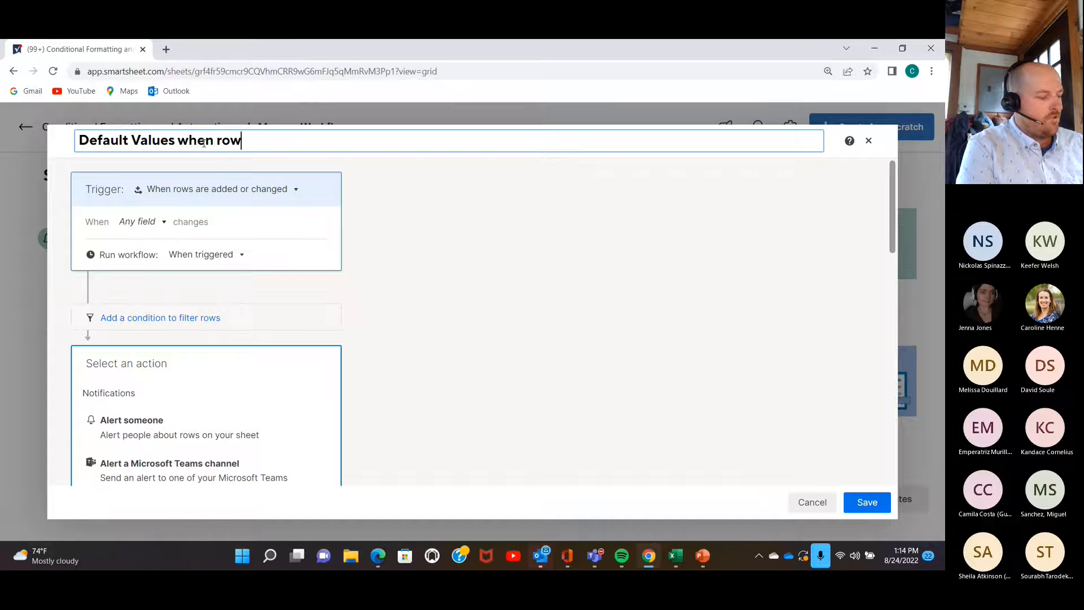
type("s are a")
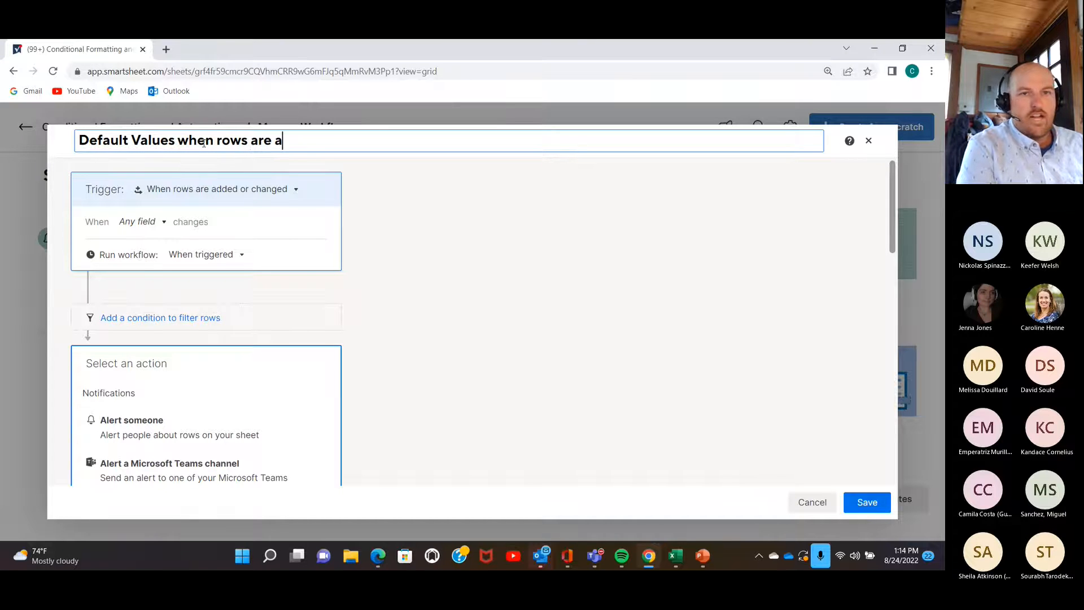
type("dded")
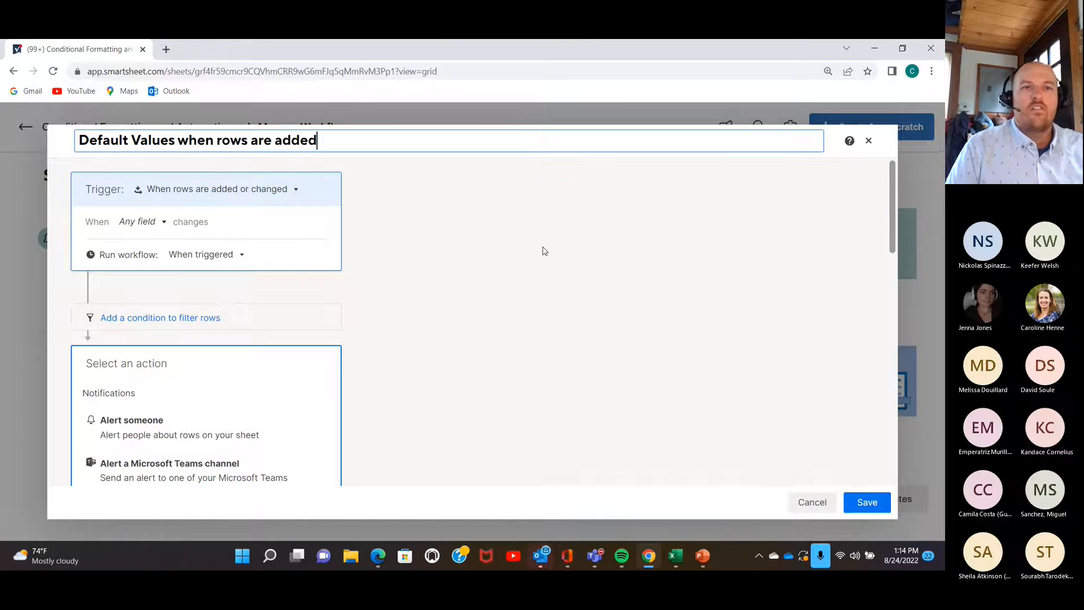
left_click(536, 257)
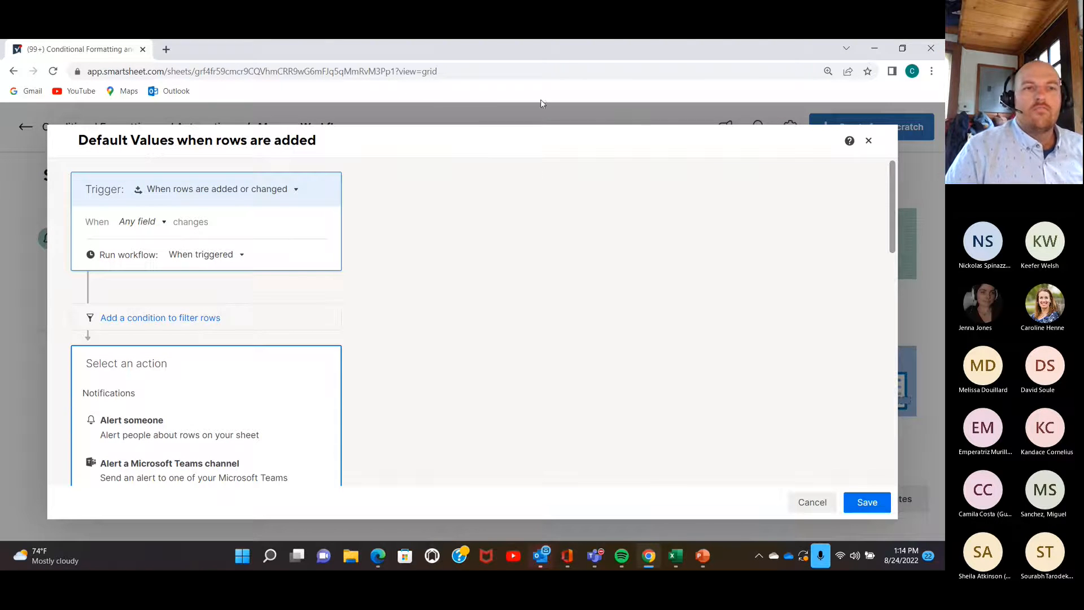
Set the new workflow's trigger to When rows are added
scroll(399, 215, "down", 1)
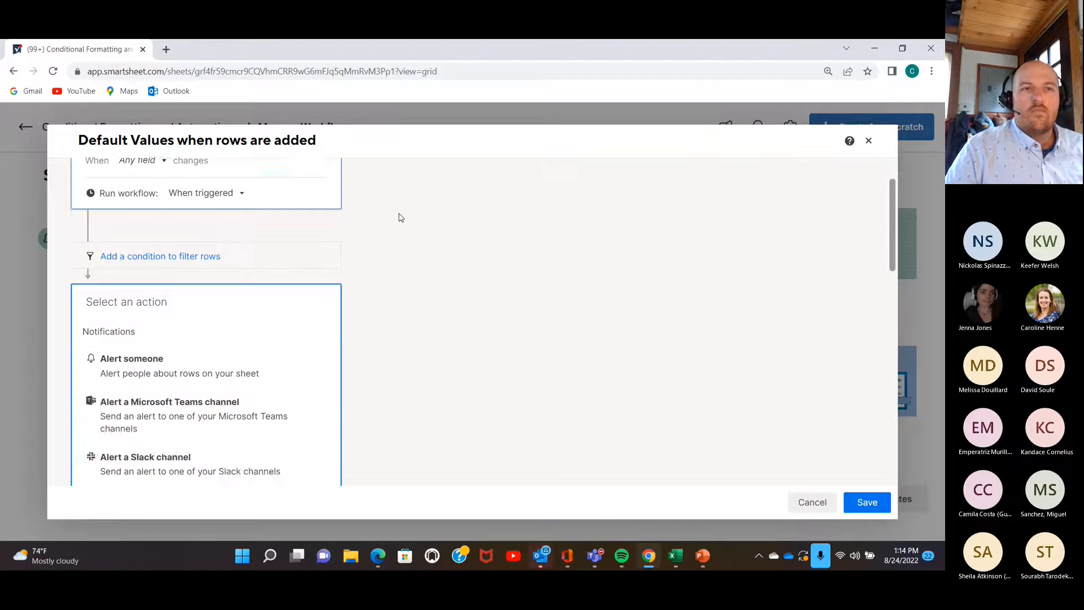
scroll(399, 215, "up", 1)
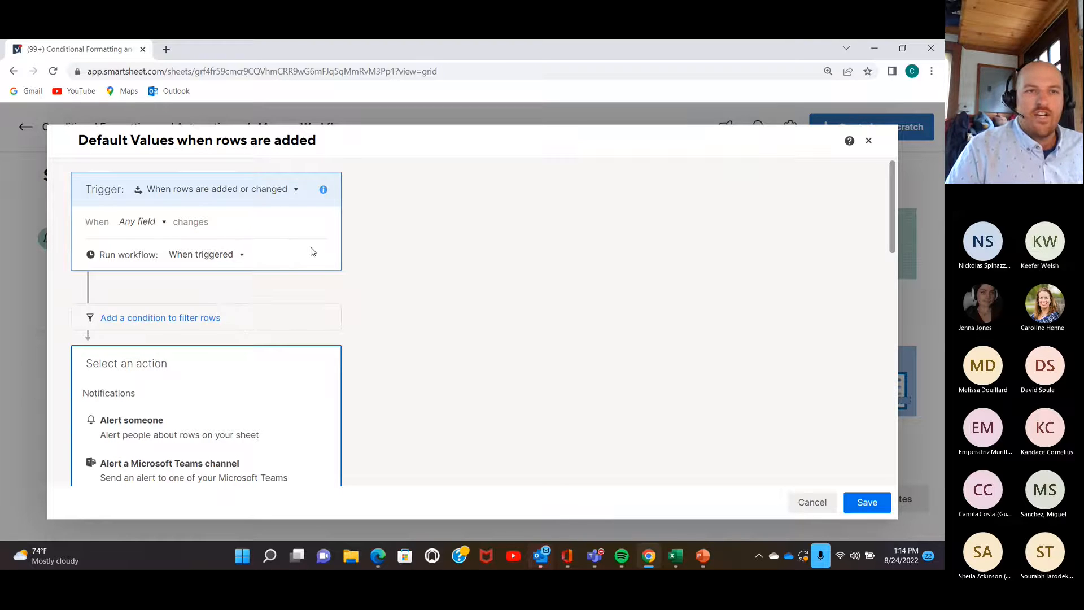
left_click(290, 193)
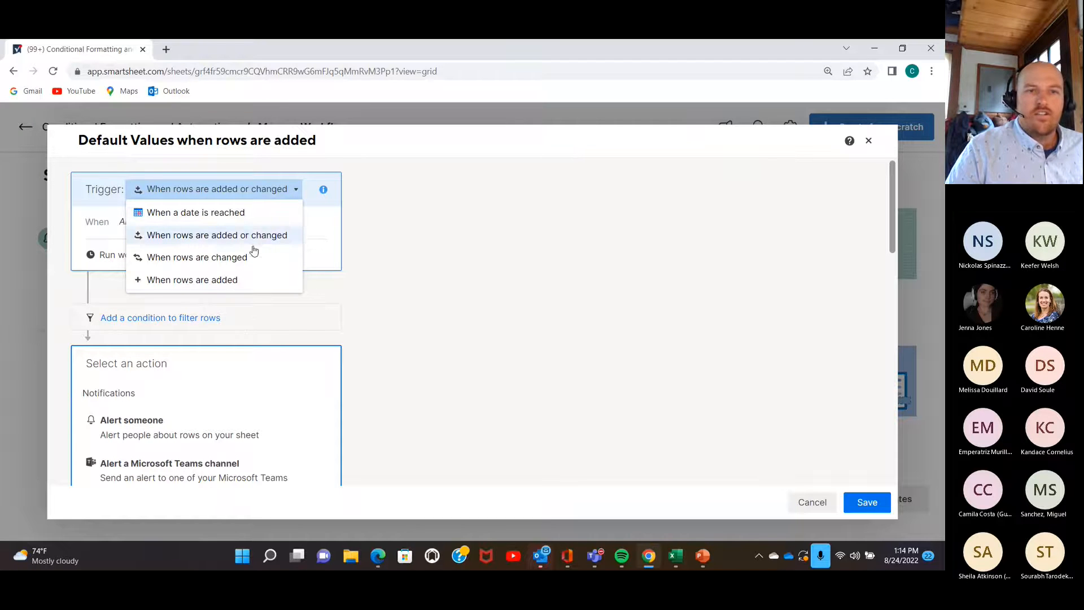
left_click(229, 281)
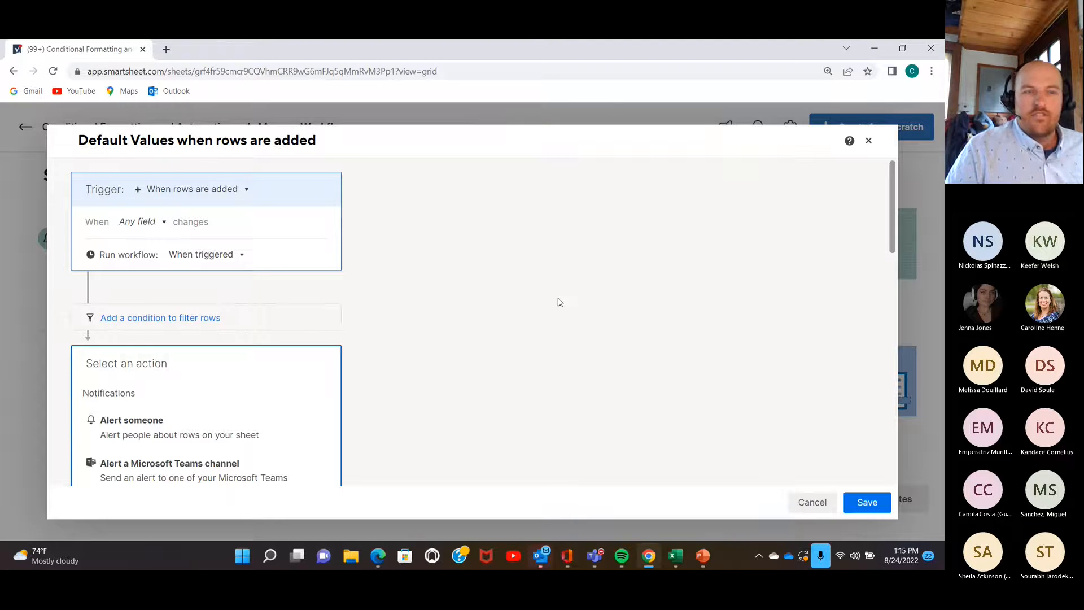
Examine the Run workflow frequency options and the list of actions available for the workflow
scroll(491, 289, "down", 1)
scroll(358, 263, "up", 1)
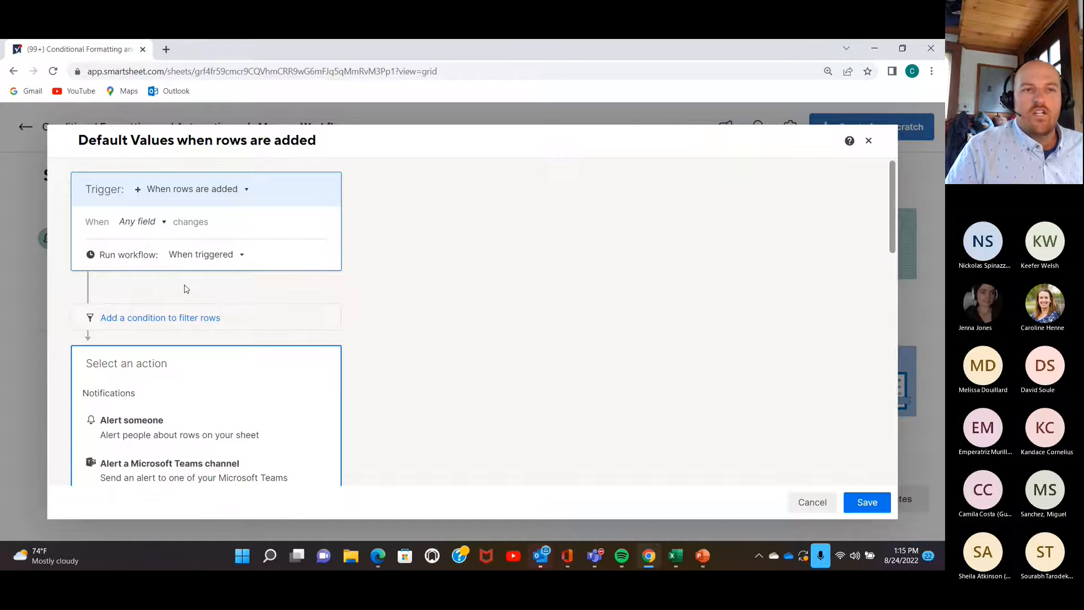
left_click(242, 259)
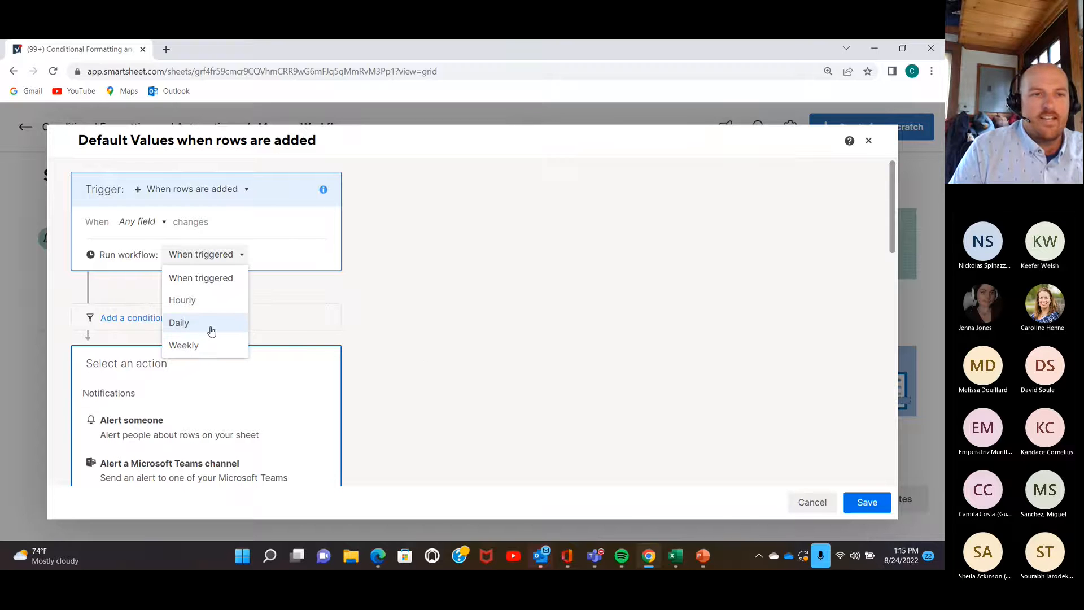
left_click(569, 351)
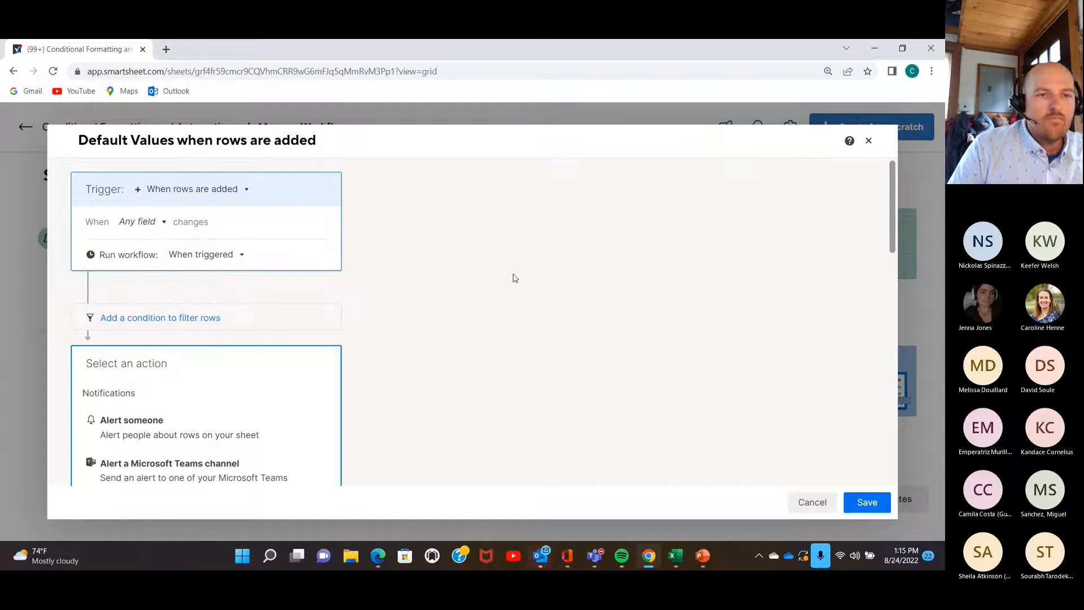
scroll(420, 286, "down", 1)
scroll(420, 285, "down", 1)
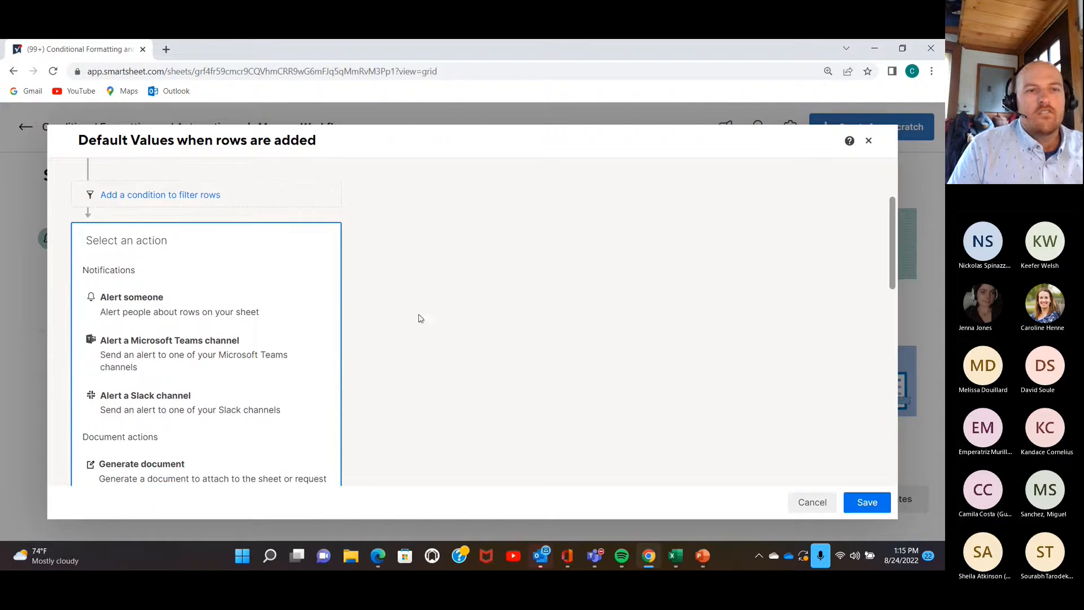
scroll(438, 293, "up", 1)
scroll(438, 293, "down", 1)
scroll(439, 292, "down", 4)
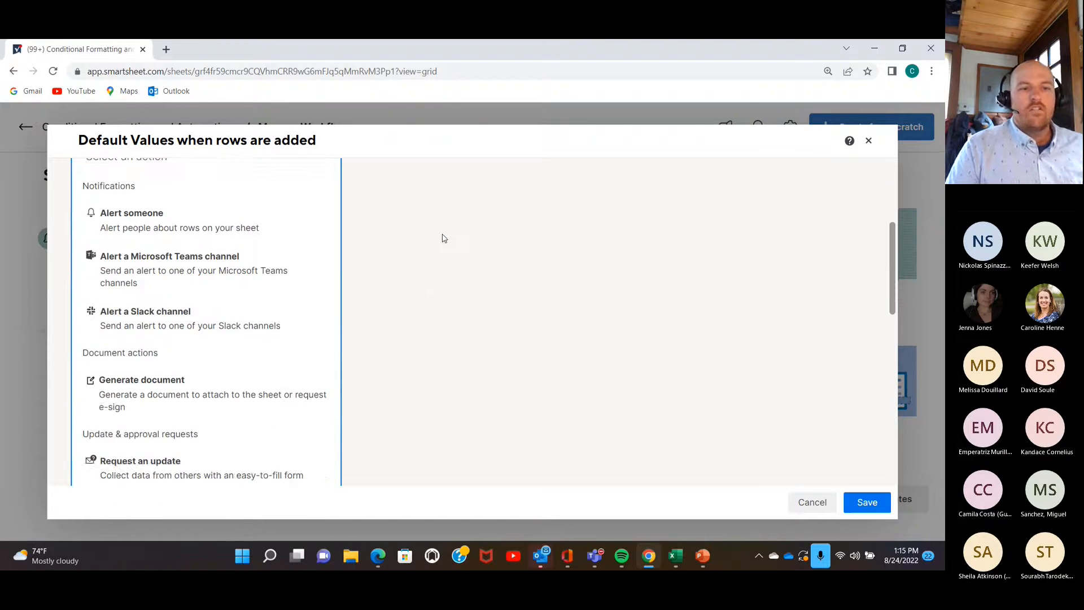
scroll(440, 242, "down", 2)
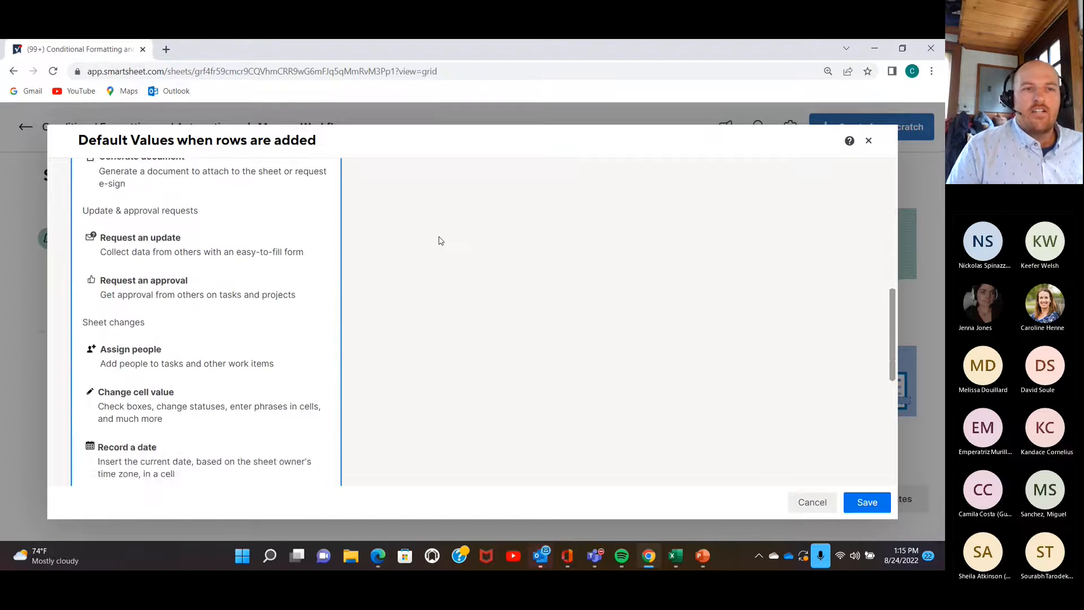
scroll(438, 241, "up", 2)
scroll(440, 239, "down", 1)
scroll(439, 239, "up", 2)
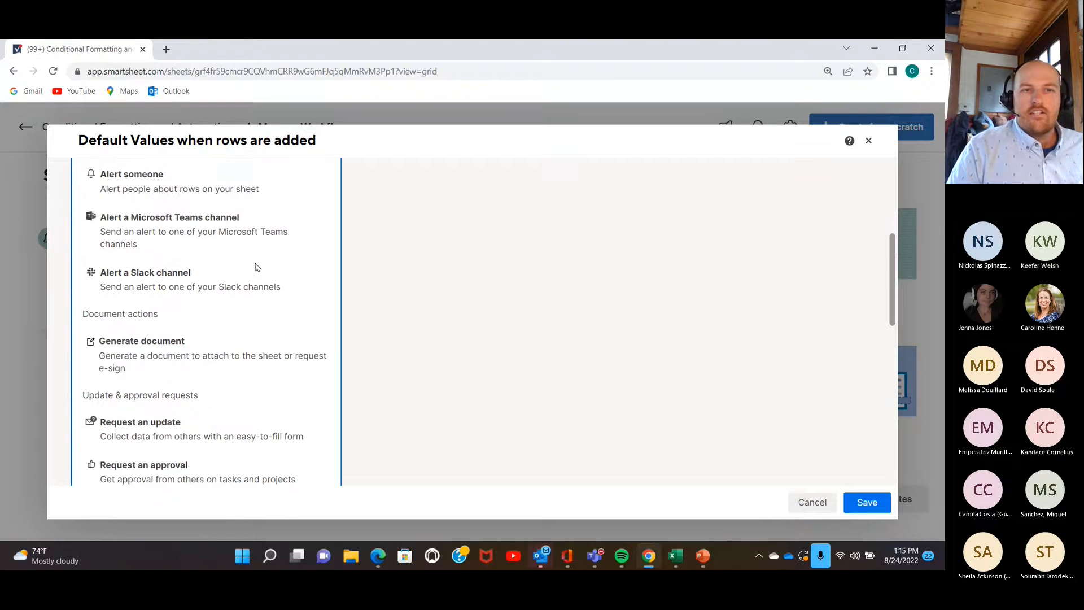
scroll(479, 308, "down", 2)
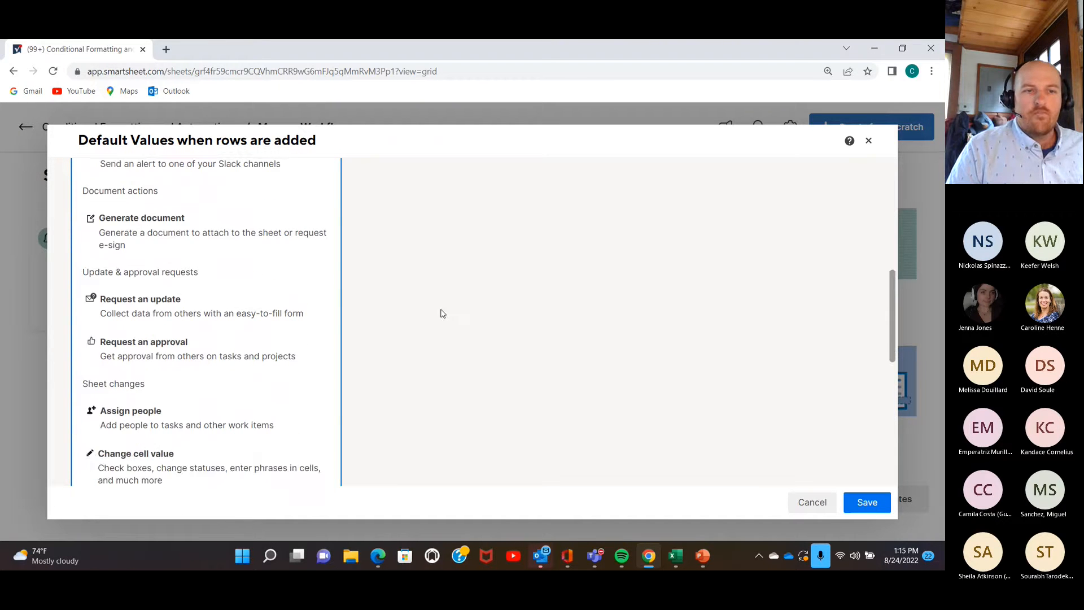
scroll(435, 316, "down", 2)
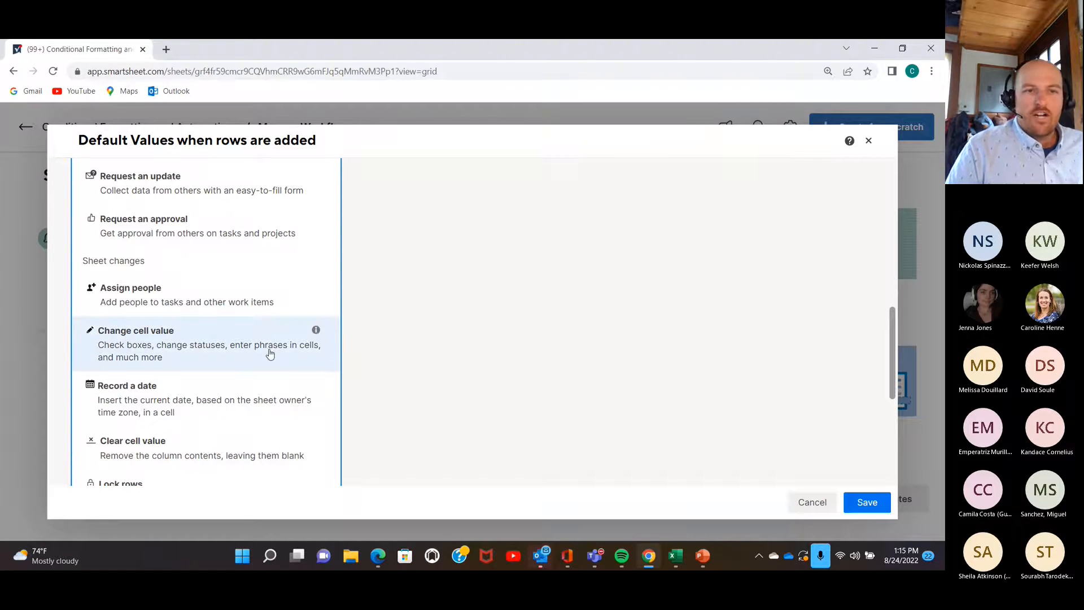
Add a Change cell value action to the workflow that sets the % Complete column to 0
left_click(149, 347)
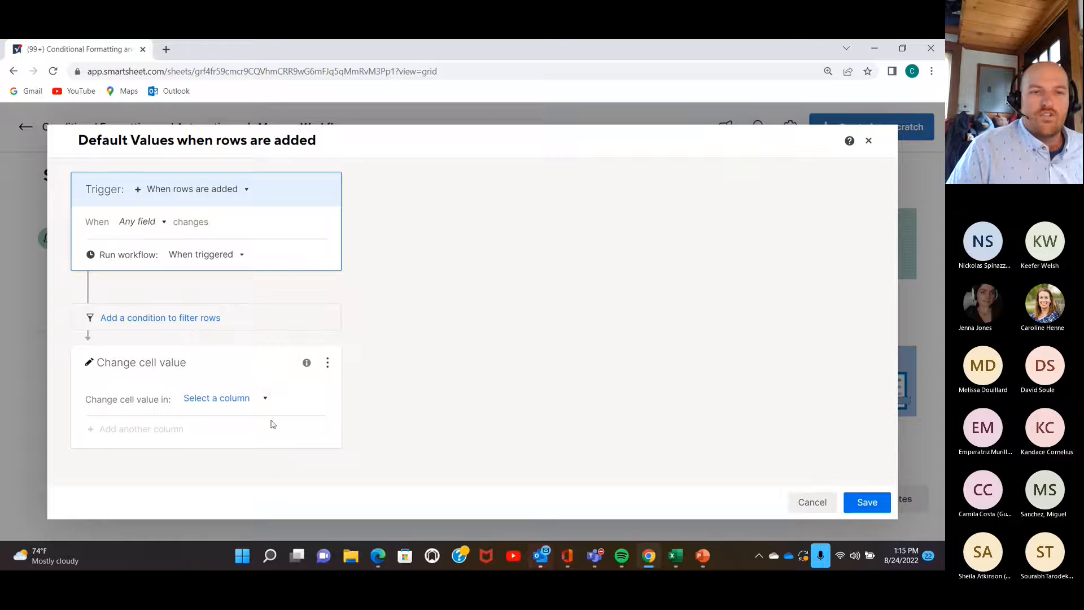
left_click(257, 405)
scroll(438, 359, "down", 1)
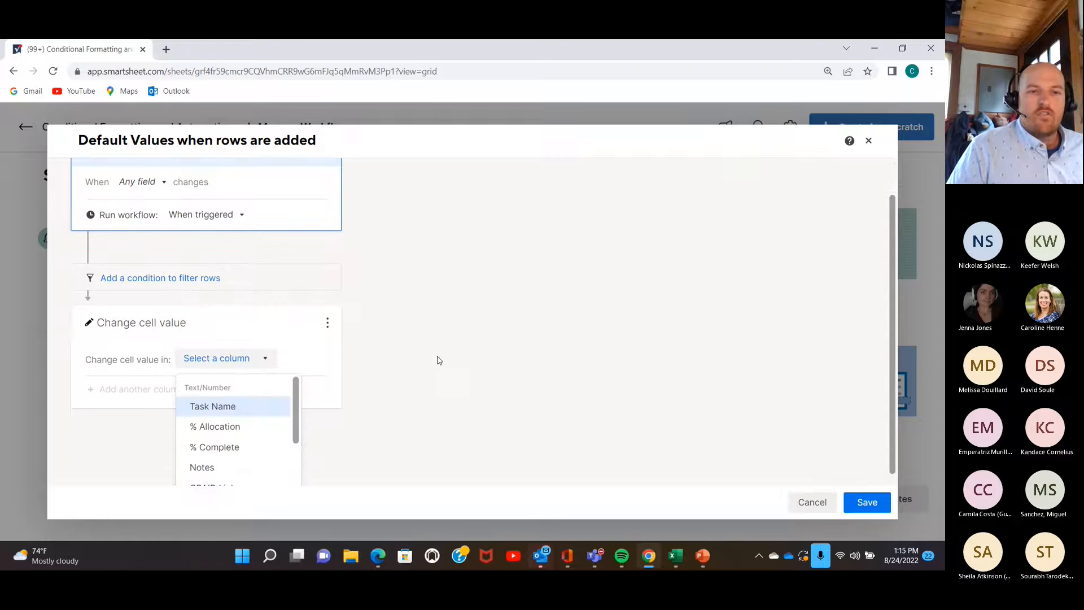
left_click(203, 437)
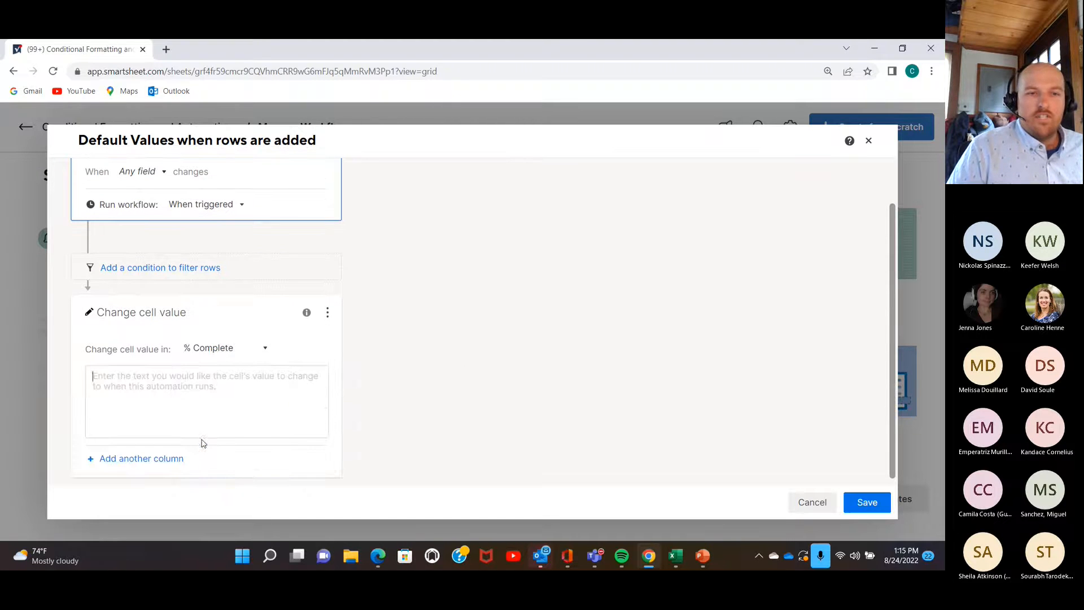
left_click(170, 379)
type("0")
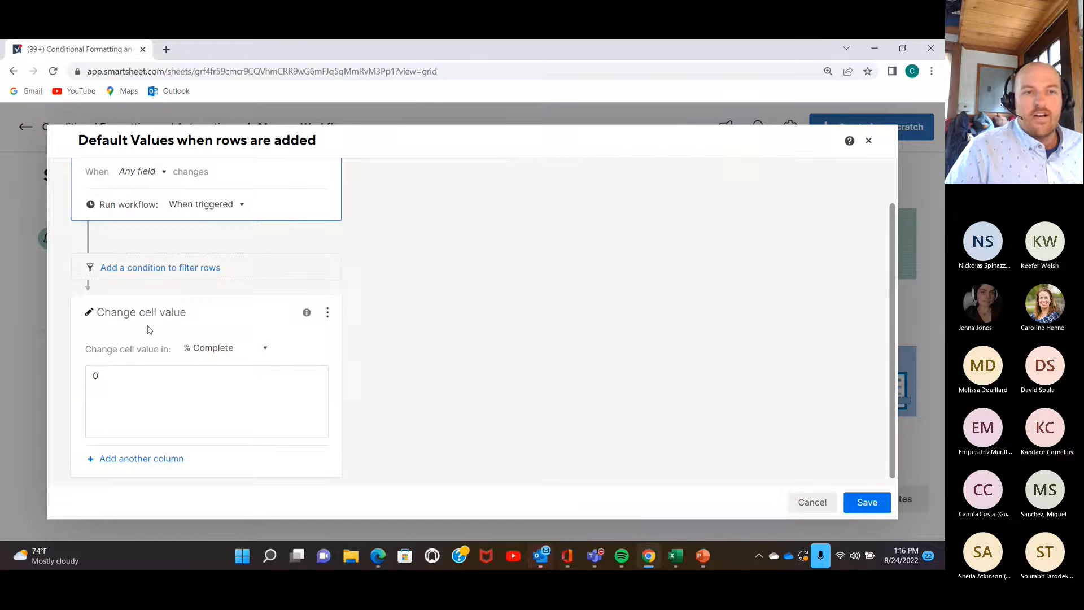
key("BackSpace")
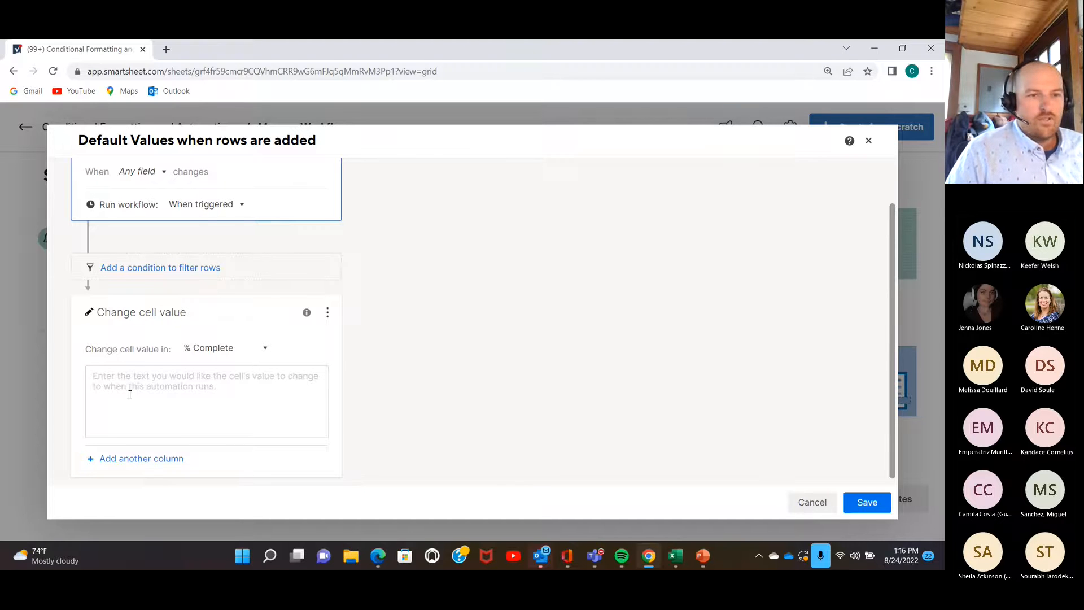
type("0")
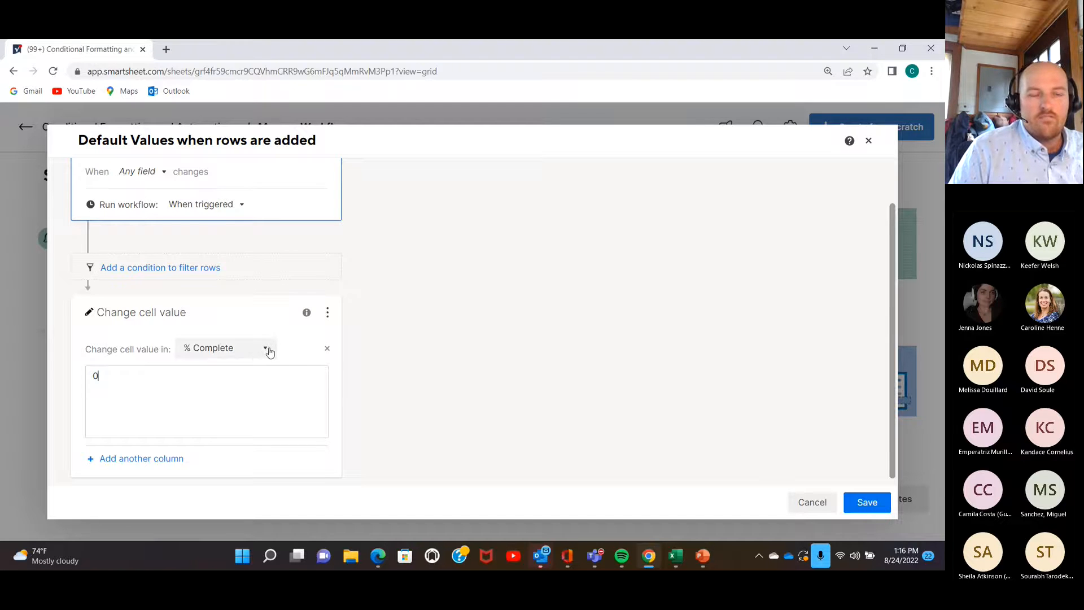
Try 100 as the action's % Complete value, and clear the entry
left_click(109, 377)
key("BackSpace")
type("100")
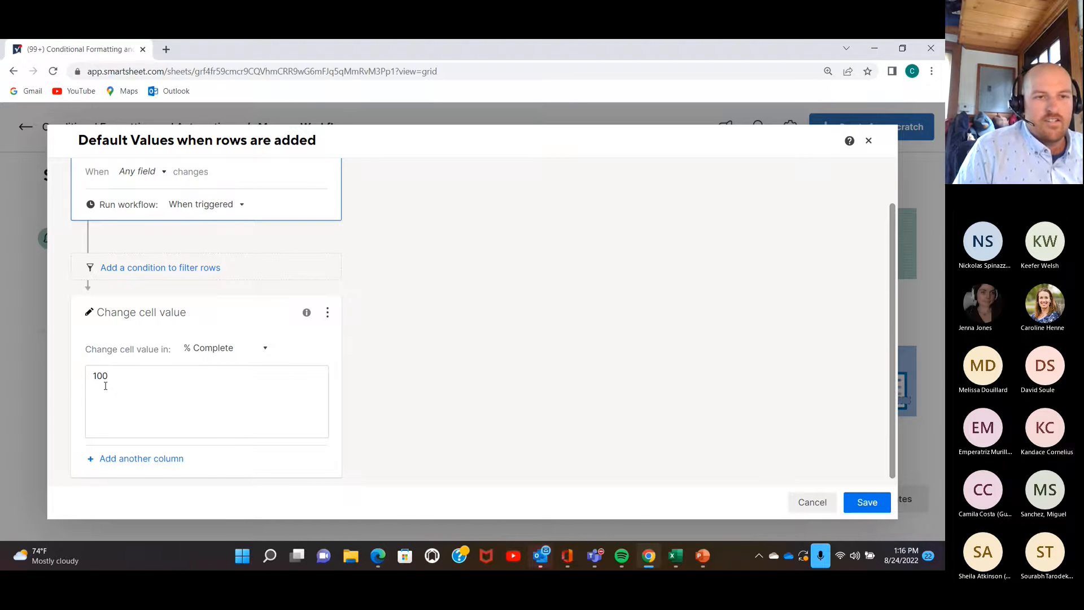
key("BackSpace")
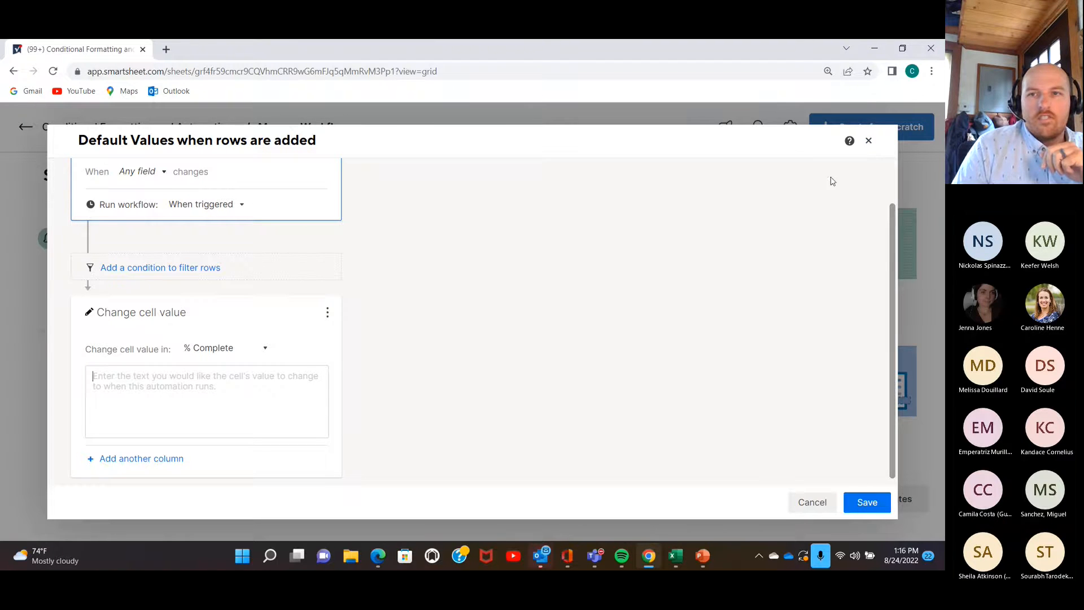
Close the default values workflow without saving it and return to the Conditional Formatting and Automations sheet
left_click(868, 141)
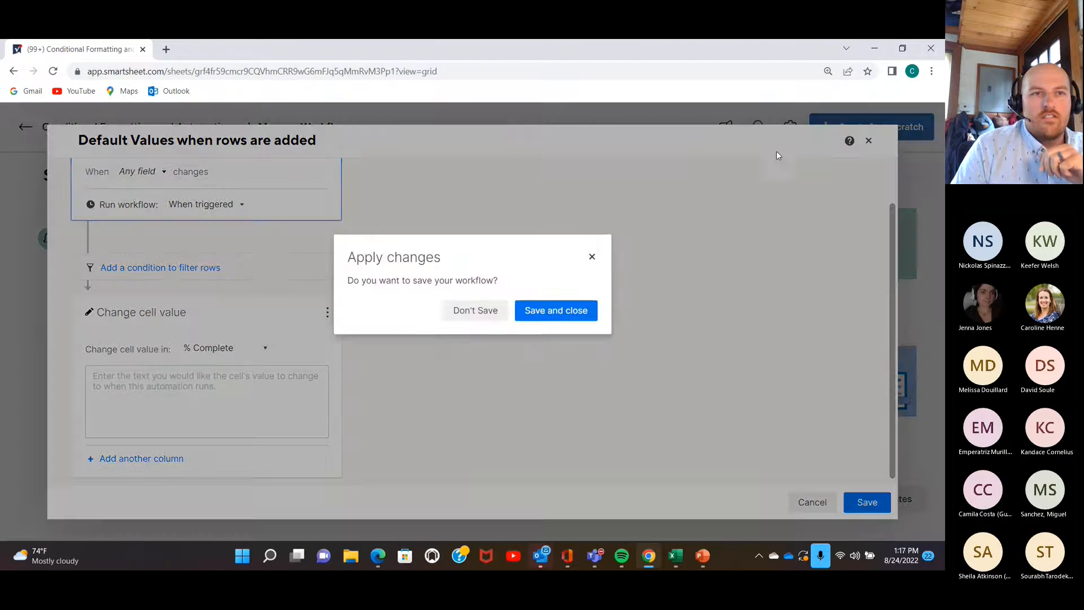
left_click(486, 313)
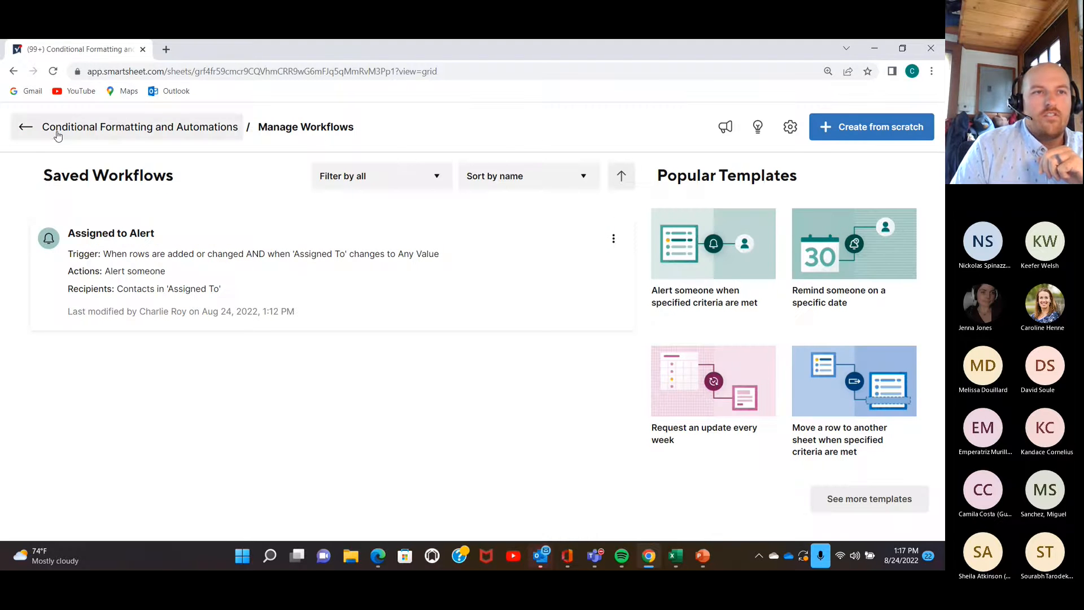
left_click(58, 128)
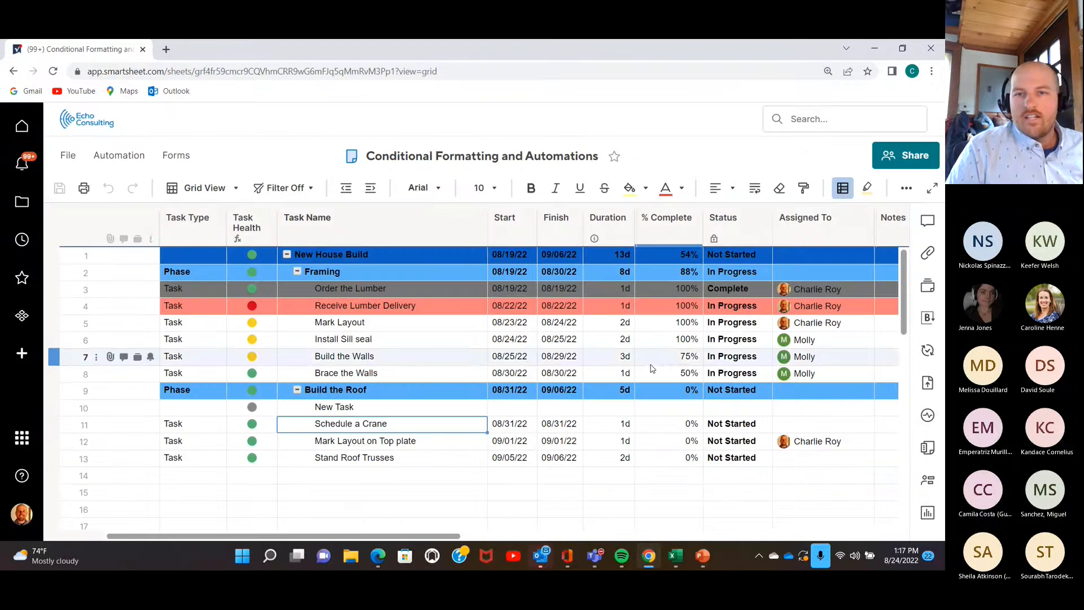
Try entering 100% in the % Complete cell of the New Task row, and clear the entry
left_click(673, 411)
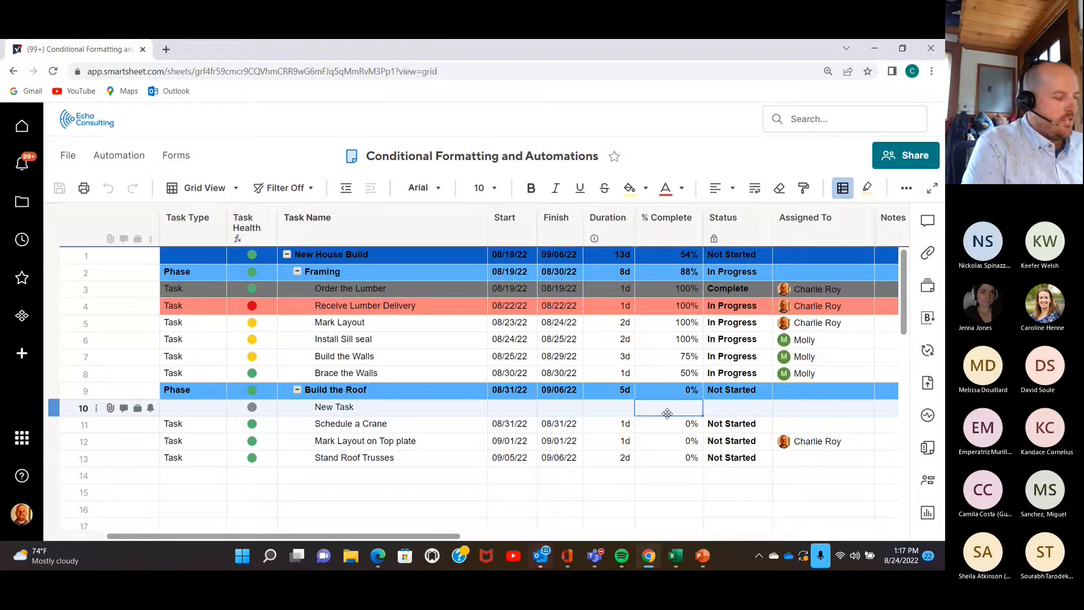
type("100")
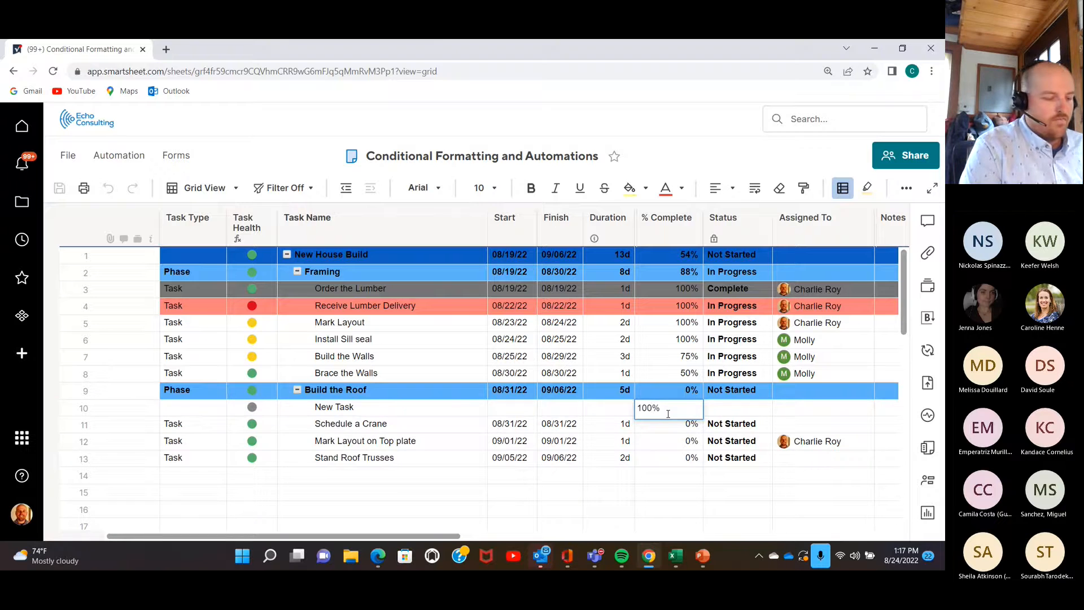
key("BackSpace")
key("BackSpace")
key("BackSpace")
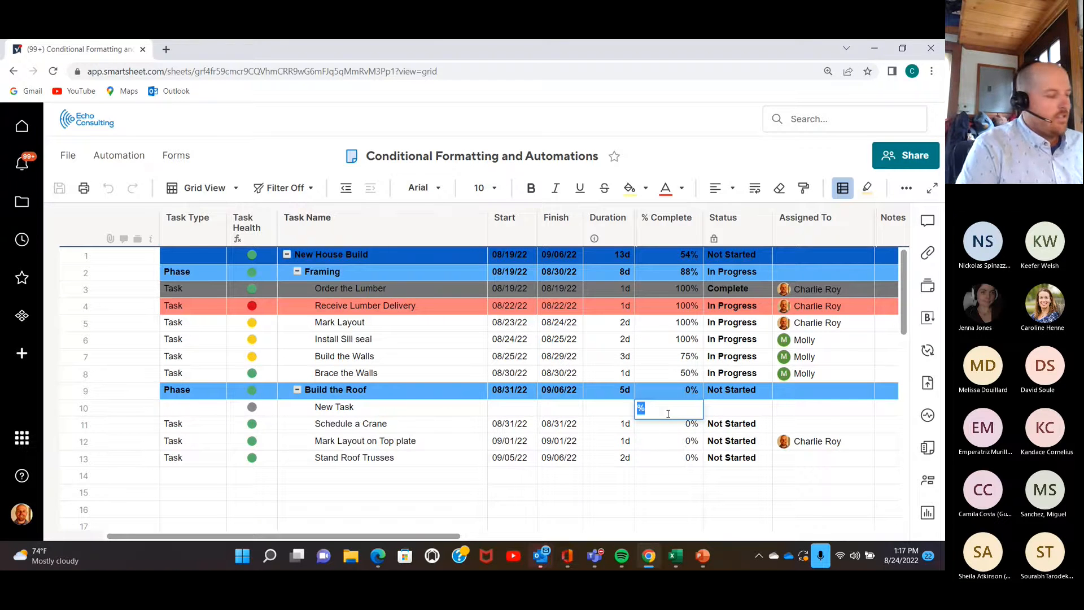
key("BackSpace")
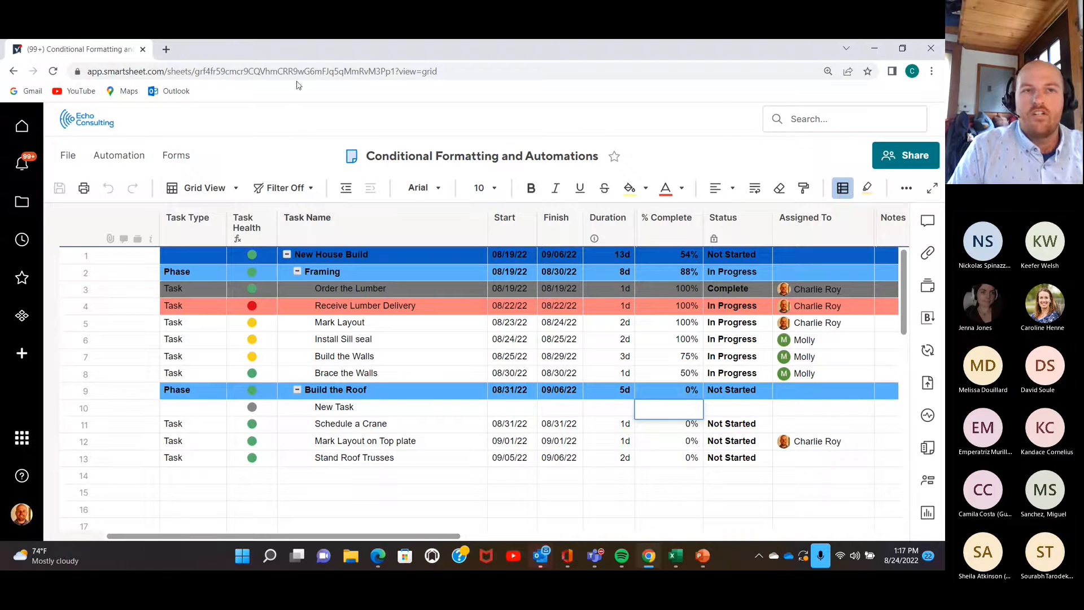
Create another automation workflow from scratch with the trigger When rows are added
left_click(129, 157)
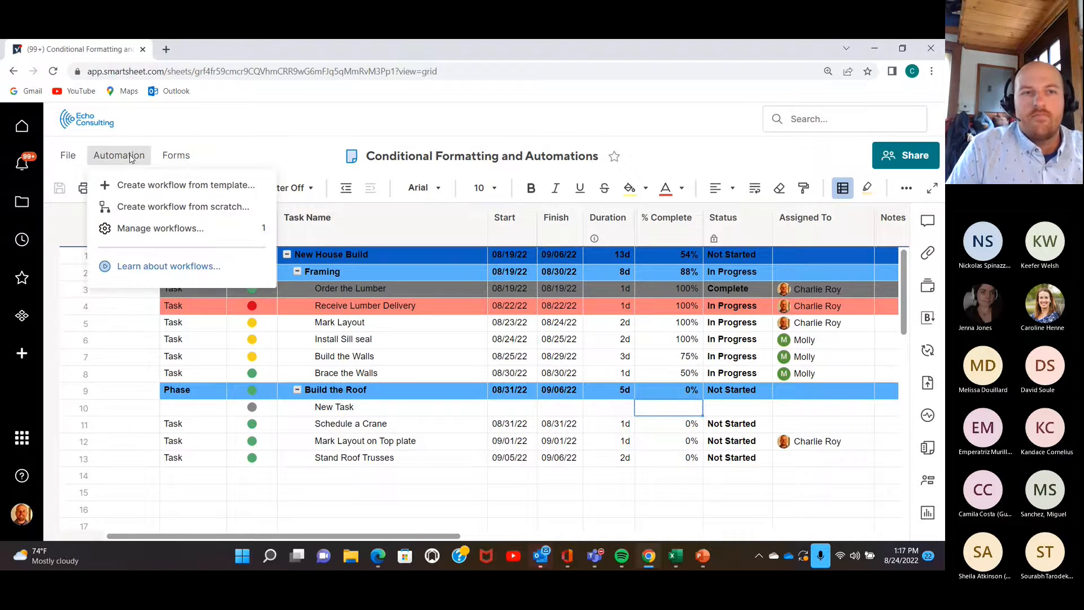
left_click(152, 231)
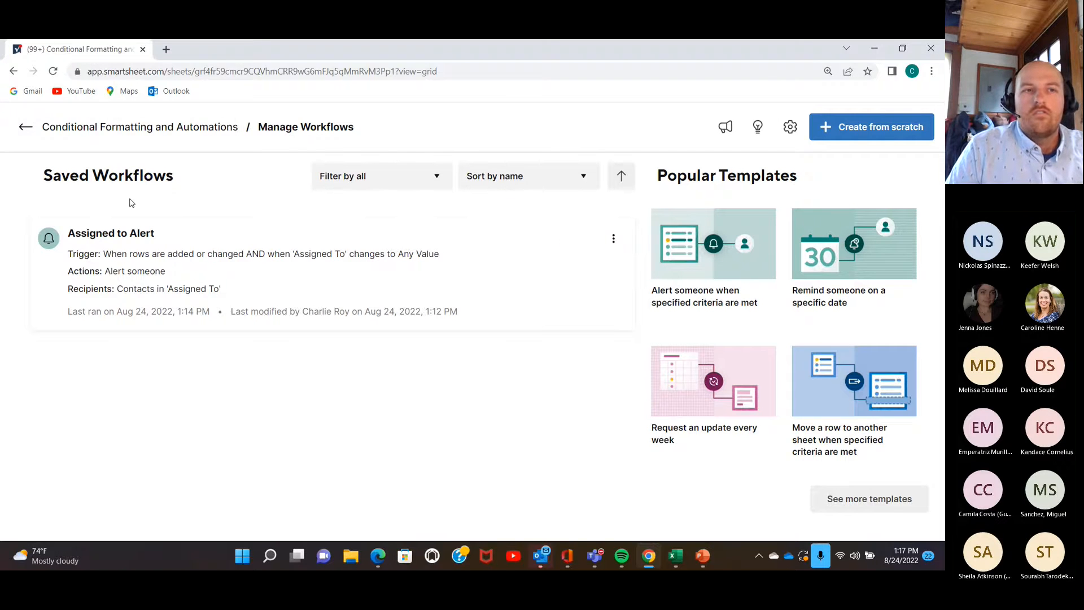
left_click(844, 126)
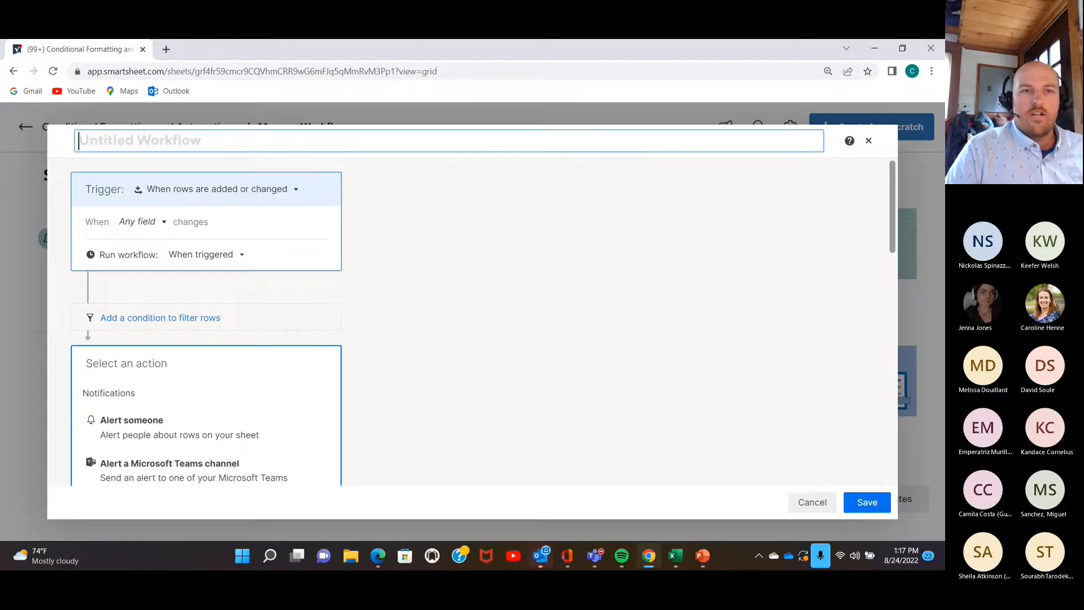
left_click(273, 190)
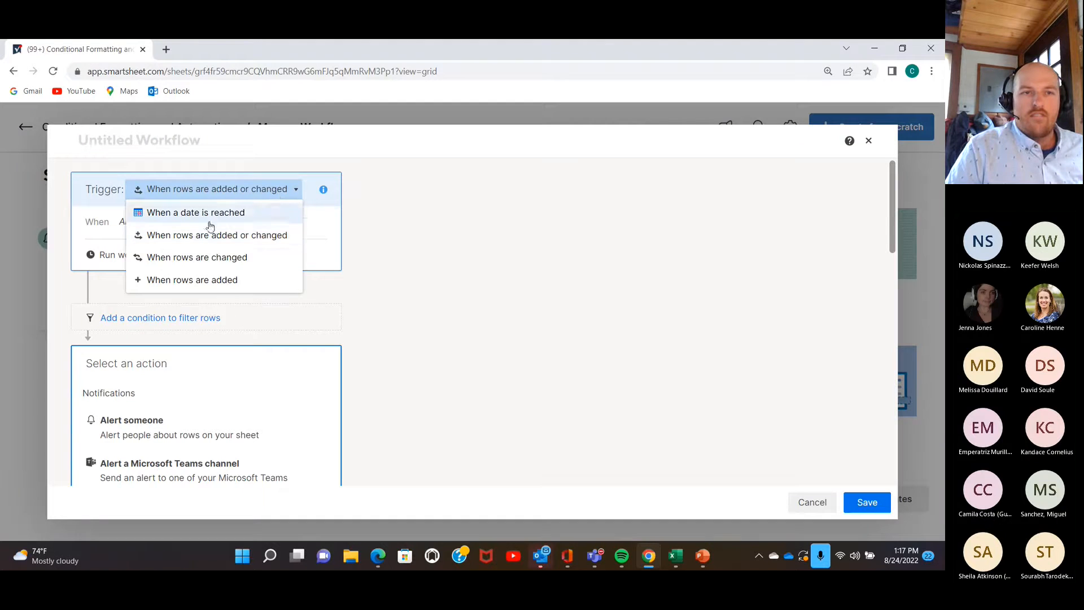
left_click(212, 279)
Add a Change cell value action to the workflow and select % Complete as its column
scroll(525, 340, "down", 5)
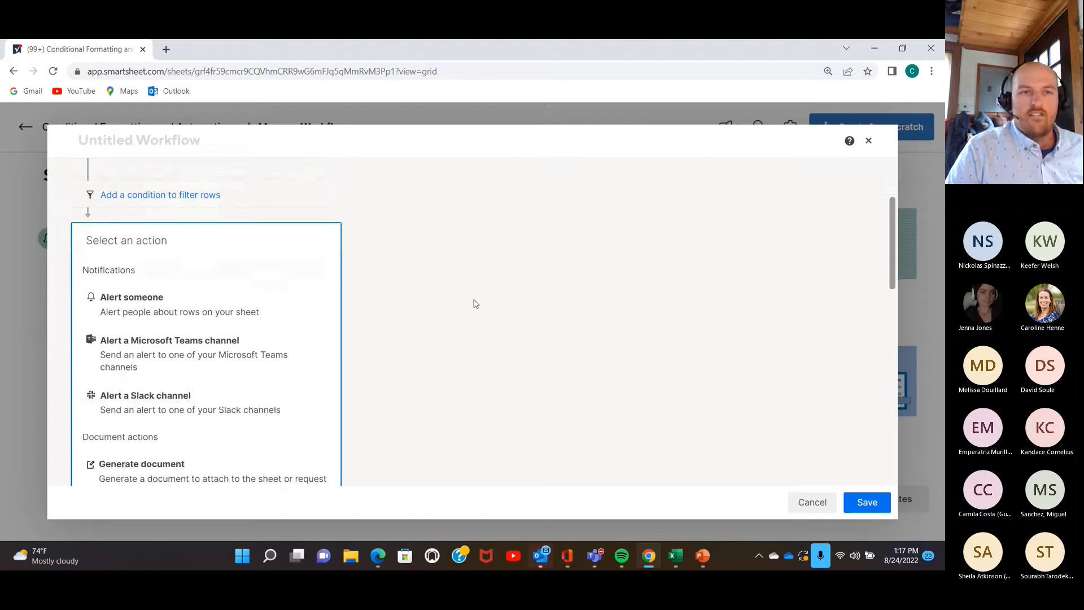
scroll(164, 304, "down", 4)
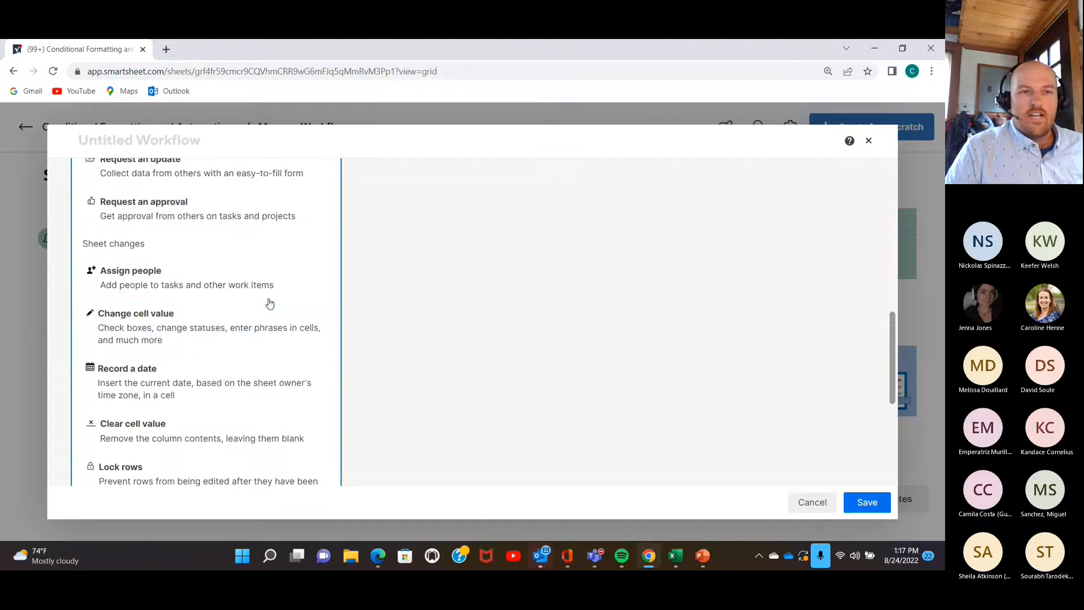
scroll(157, 354, "down", 4)
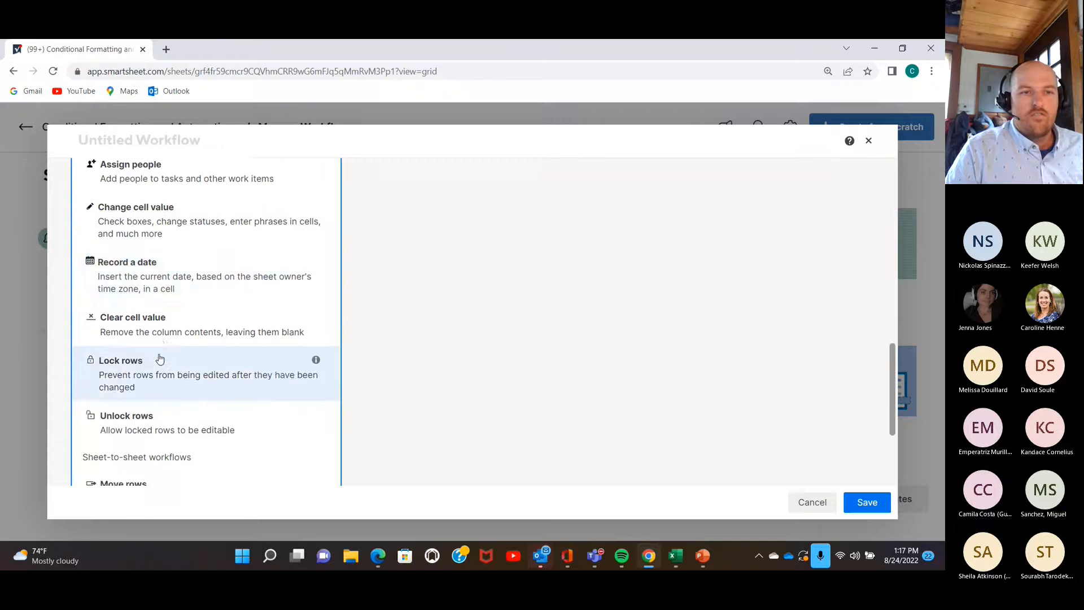
scroll(157, 334, "up", 2)
scroll(157, 335, "up", 3)
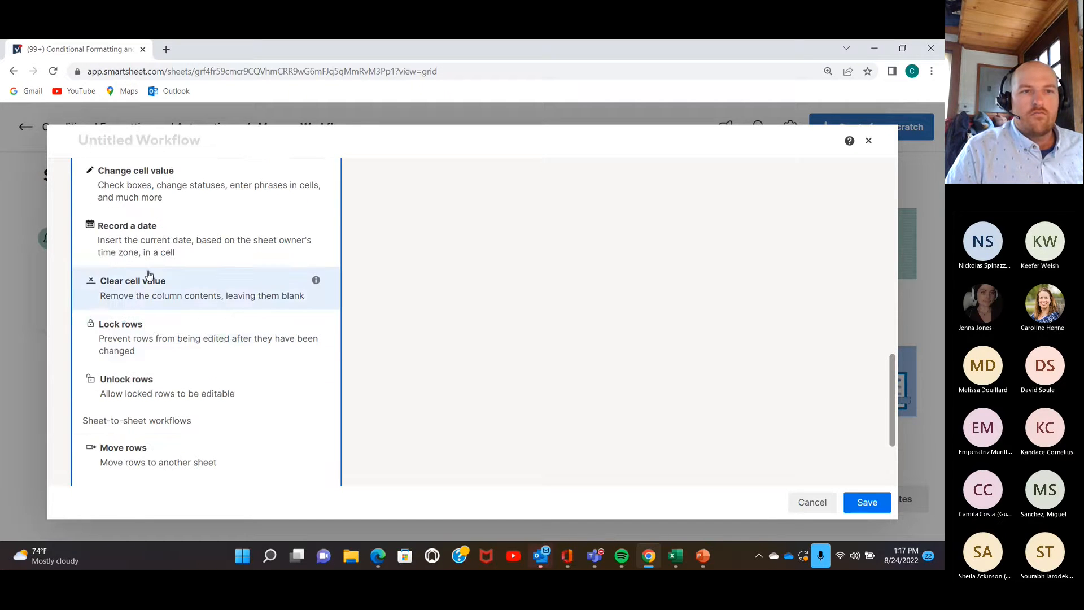
left_click(157, 255)
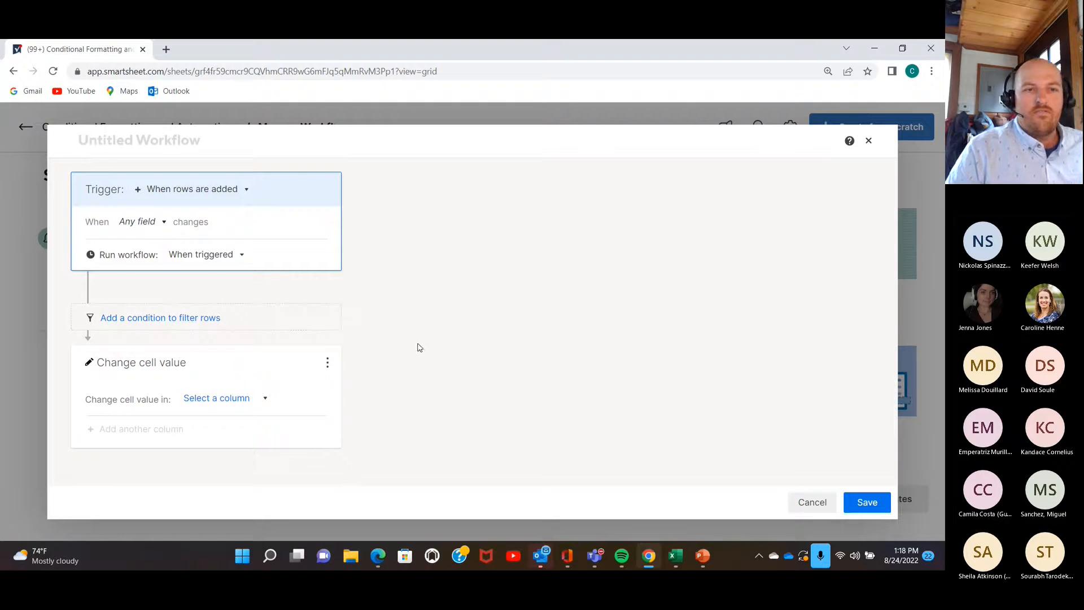
left_click(233, 401)
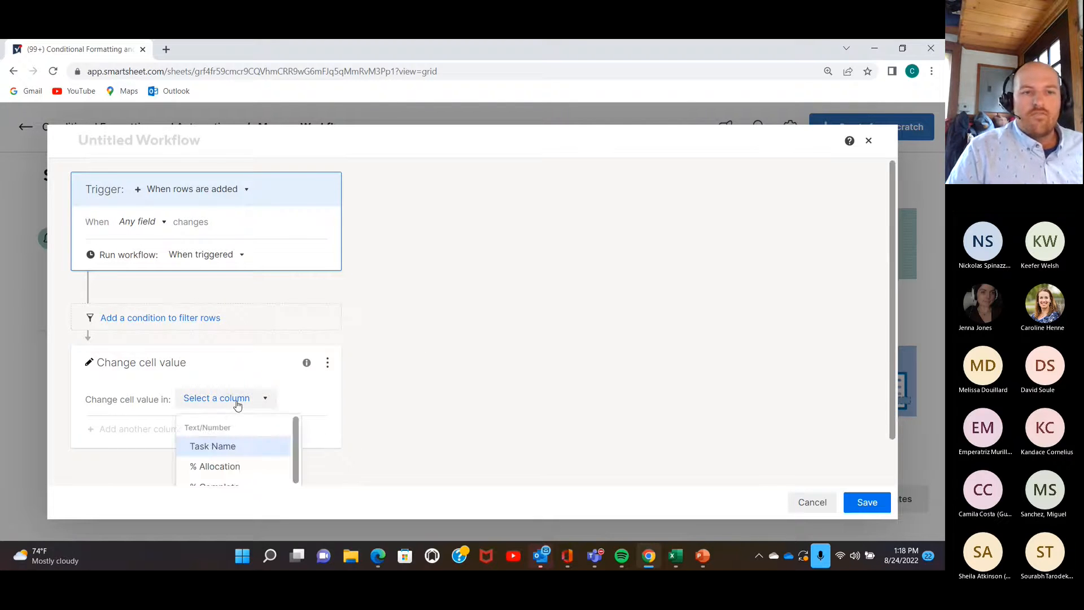
scroll(402, 423, "down", 1)
left_click(212, 441)
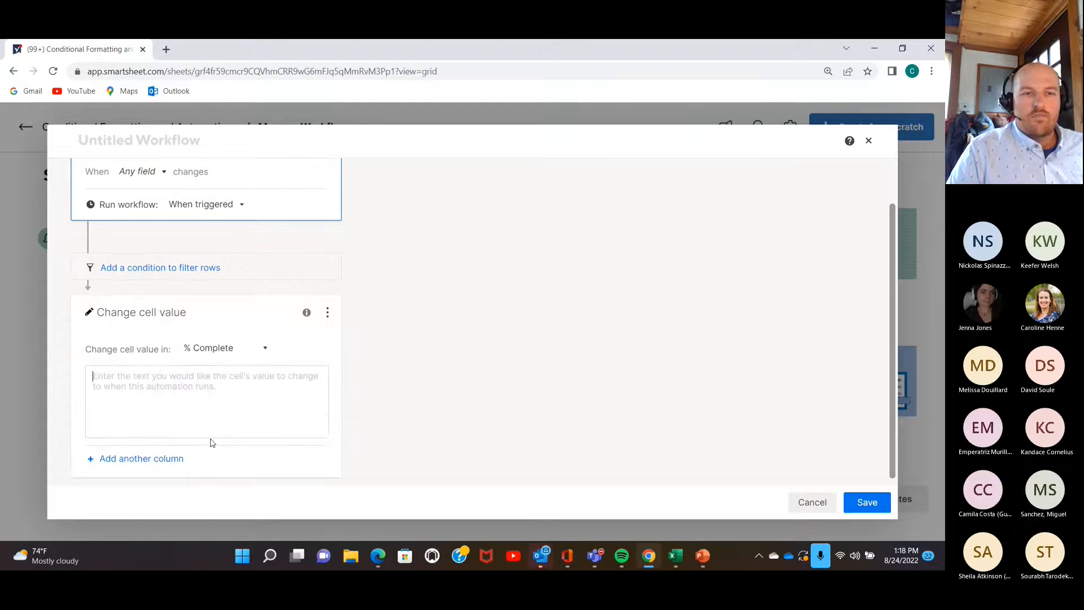
Set the new value for % Complete to 0 in the Change cell value action
left_click(155, 408)
type("0")
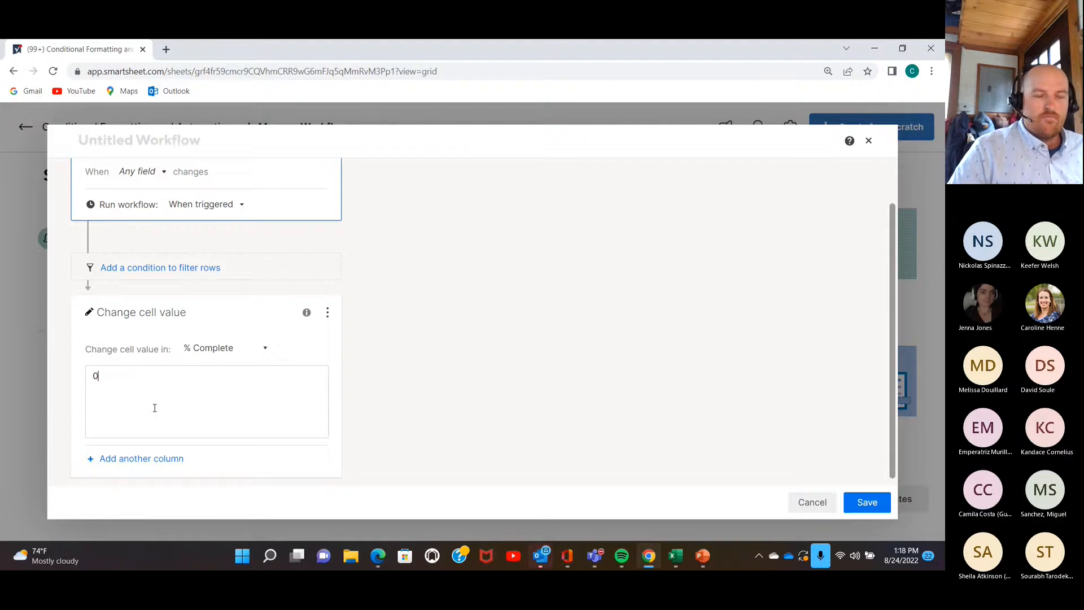
left_click(428, 405)
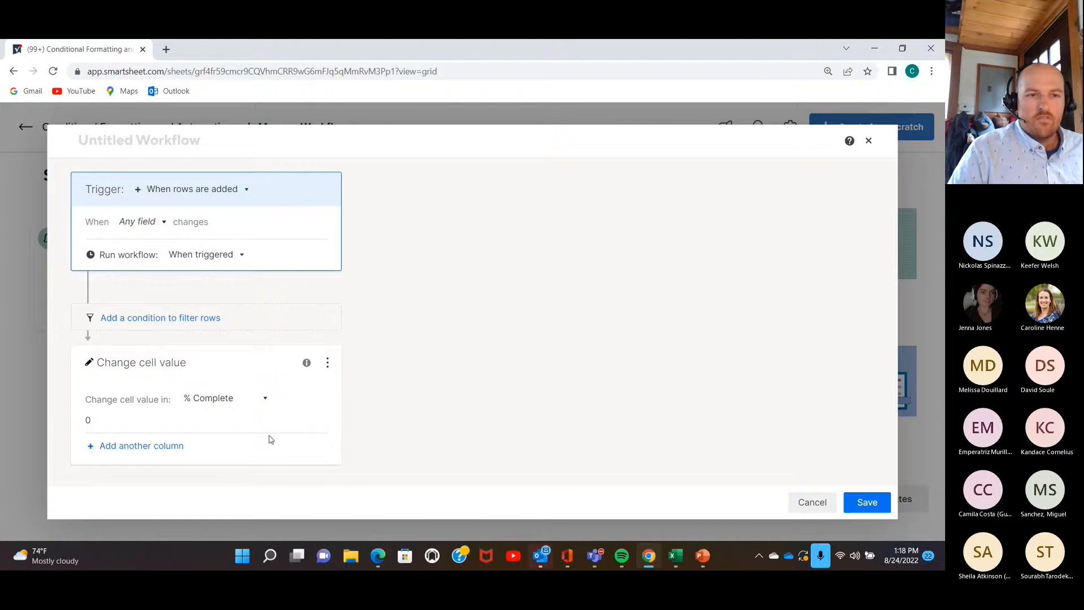
Add Status as another column in the Change cell value action and set its value to Not Started
left_click(113, 446)
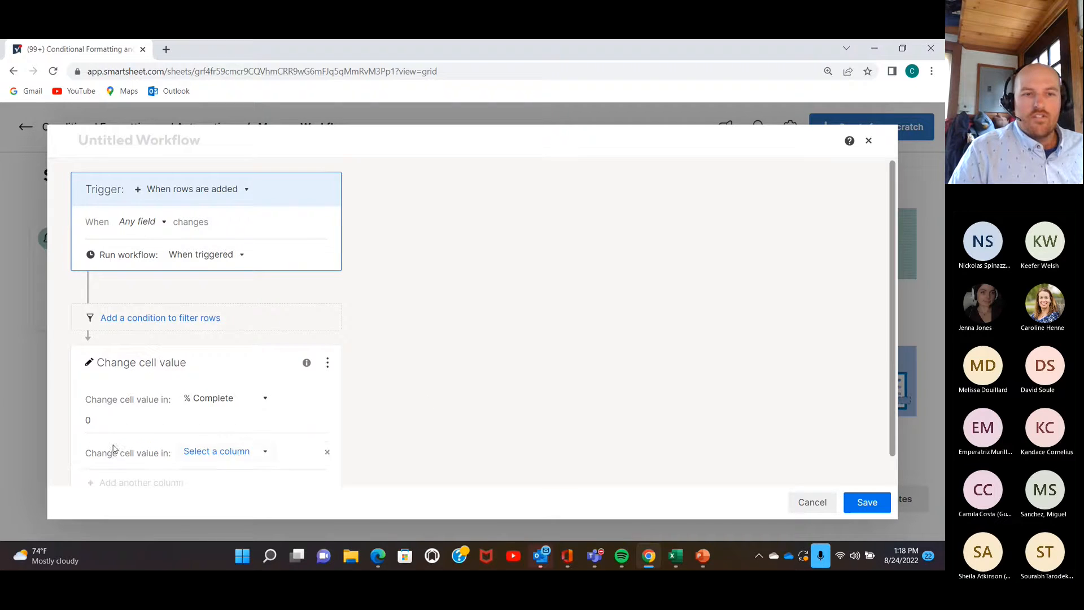
scroll(418, 396, "down", 1)
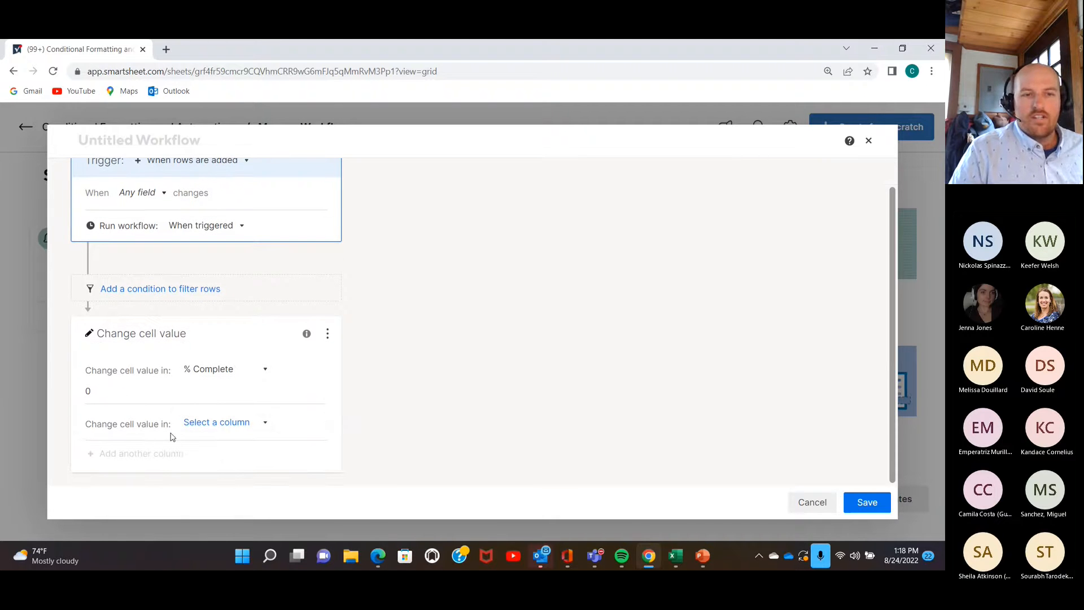
left_click(260, 426)
scroll(412, 376, "down", 2)
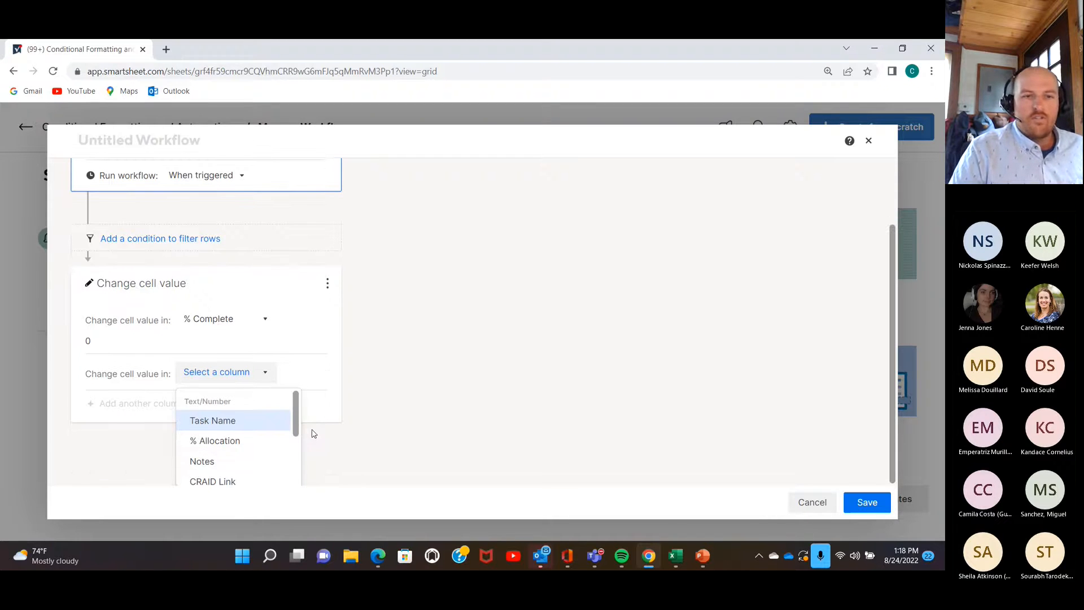
scroll(222, 450, "down", 3)
left_click(220, 456)
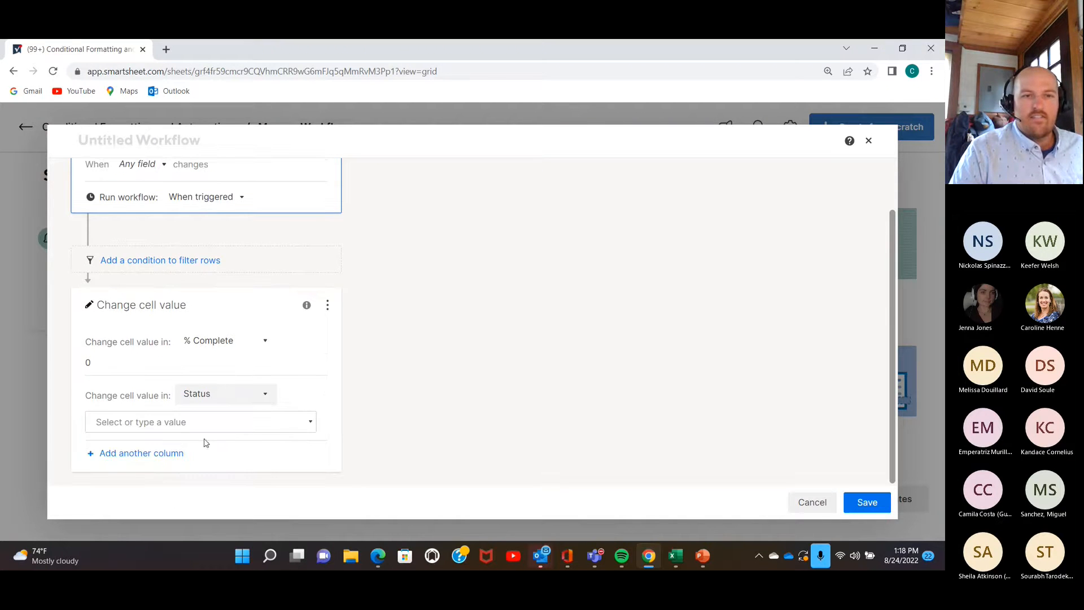
left_click(304, 423)
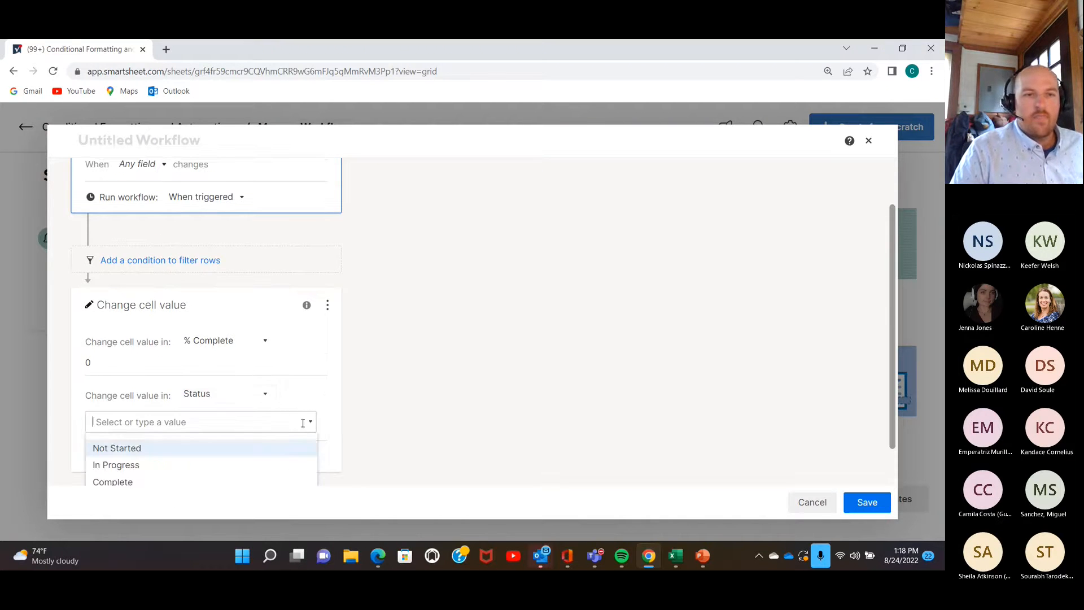
left_click(140, 452)
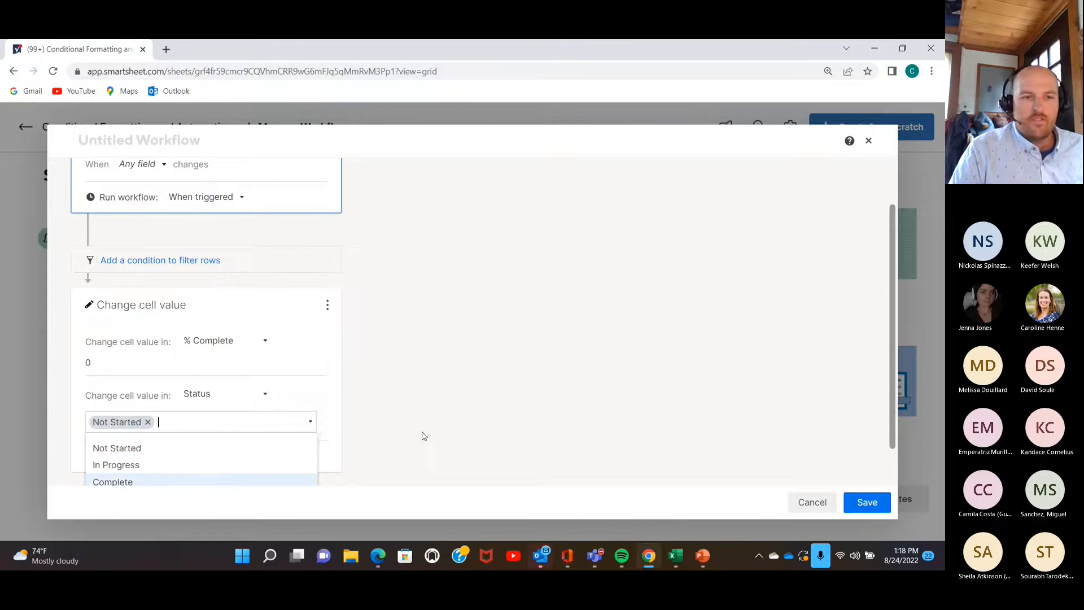
left_click(425, 406)
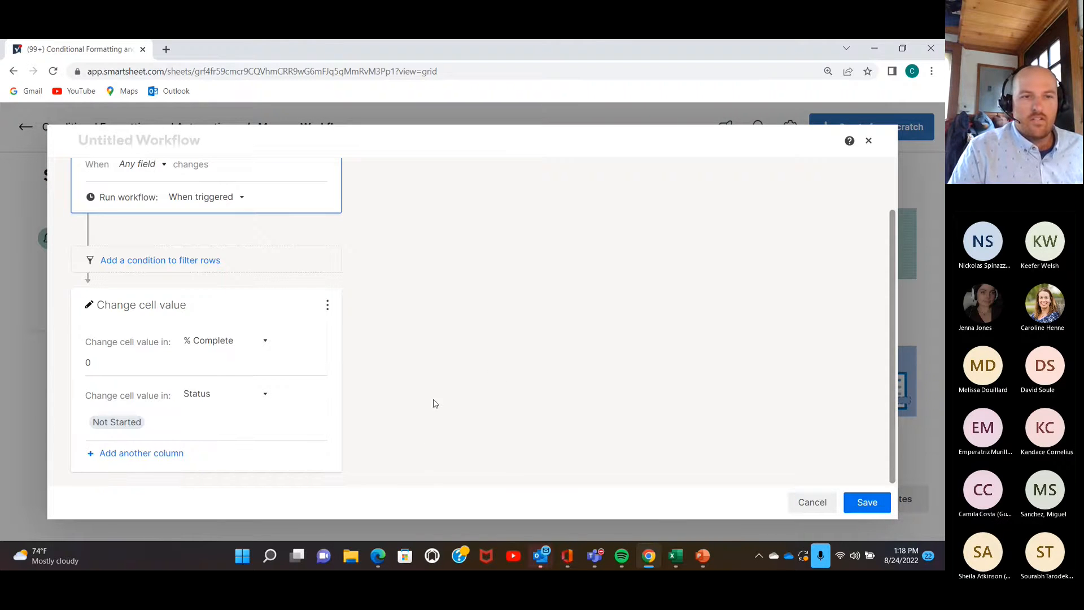
Add Task Type as a third column in the Change cell value action and set its value to Task
left_click(108, 453)
scroll(379, 422, "down", 1)
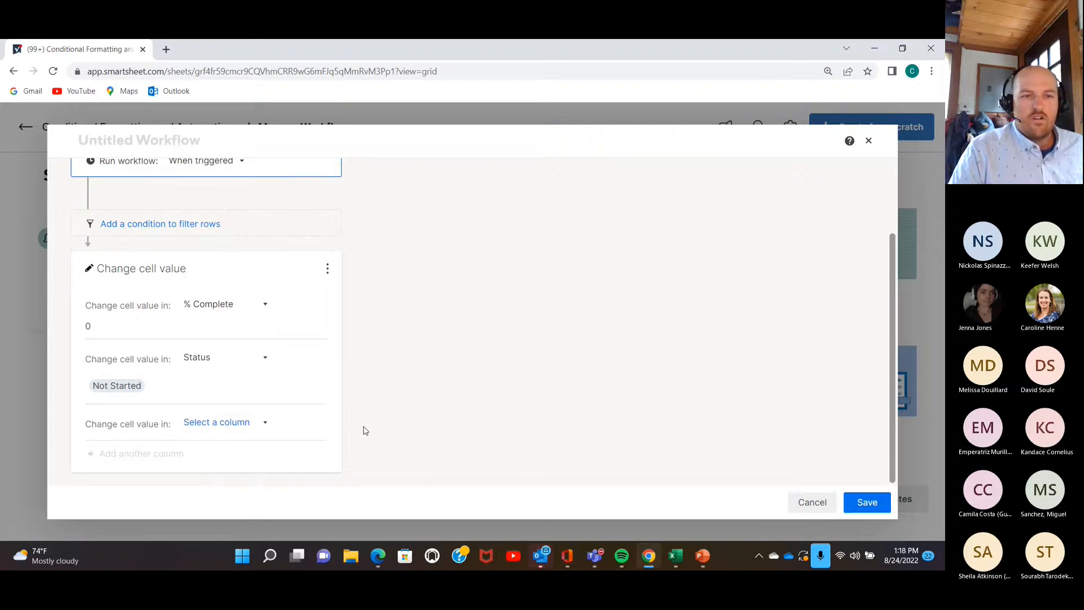
left_click(264, 424)
scroll(383, 401, "down", 1)
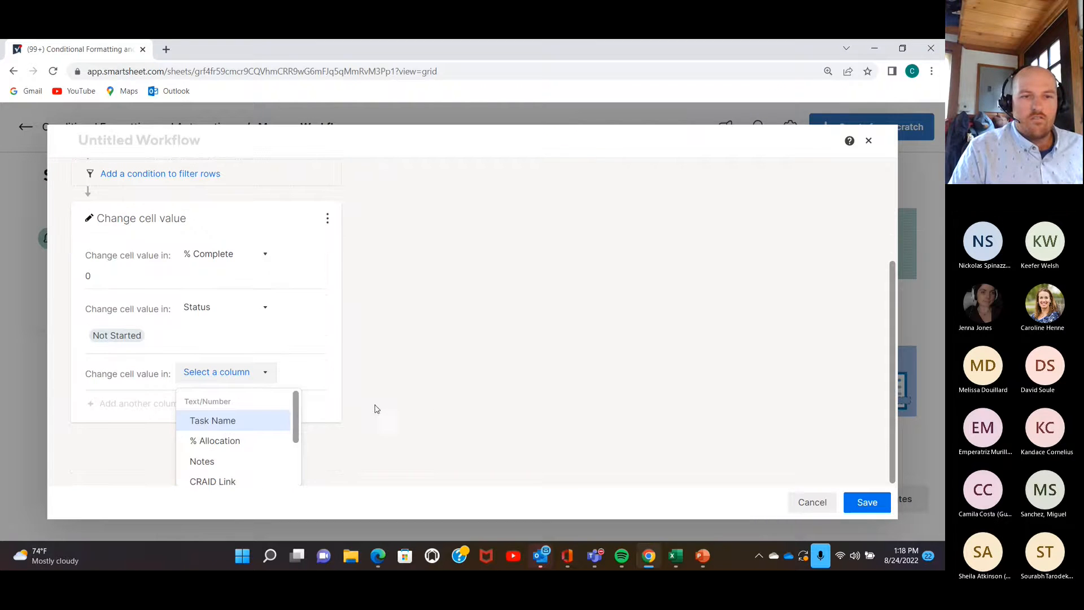
scroll(236, 458, "down", 1)
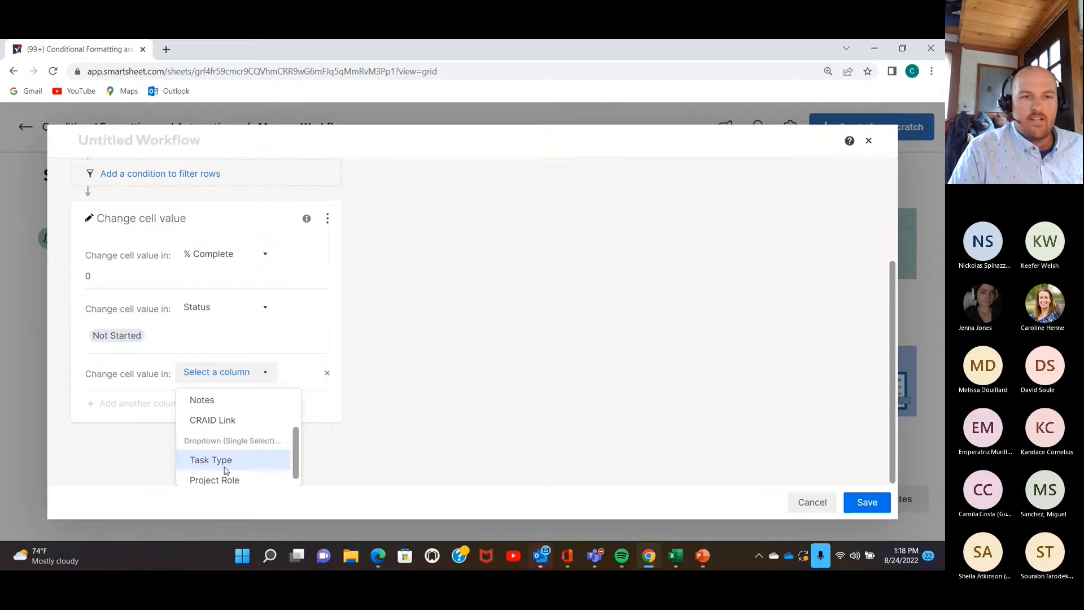
left_click(225, 470)
left_click(311, 424)
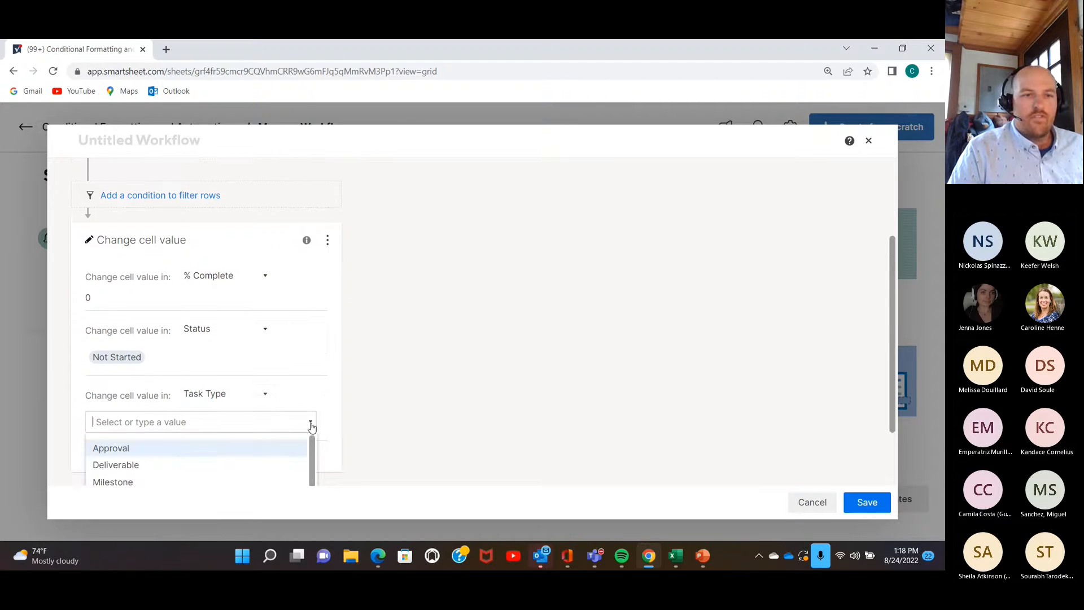
scroll(204, 462, "down", 2)
left_click(123, 474)
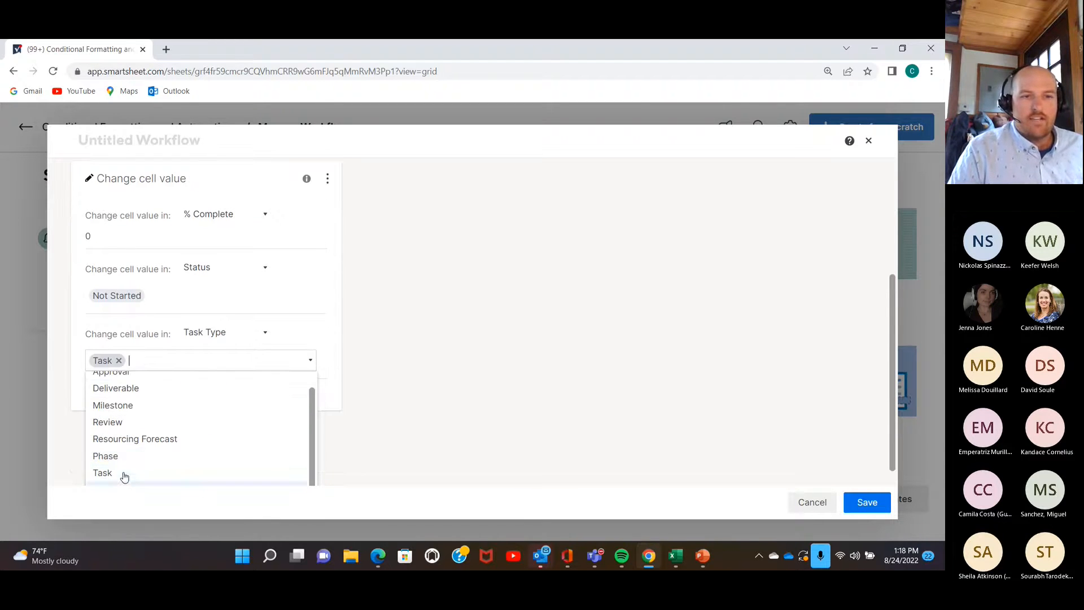
left_click(597, 385)
Review the workflow's trigger and default column values, and save the workflow
scroll(460, 345, "up", 3)
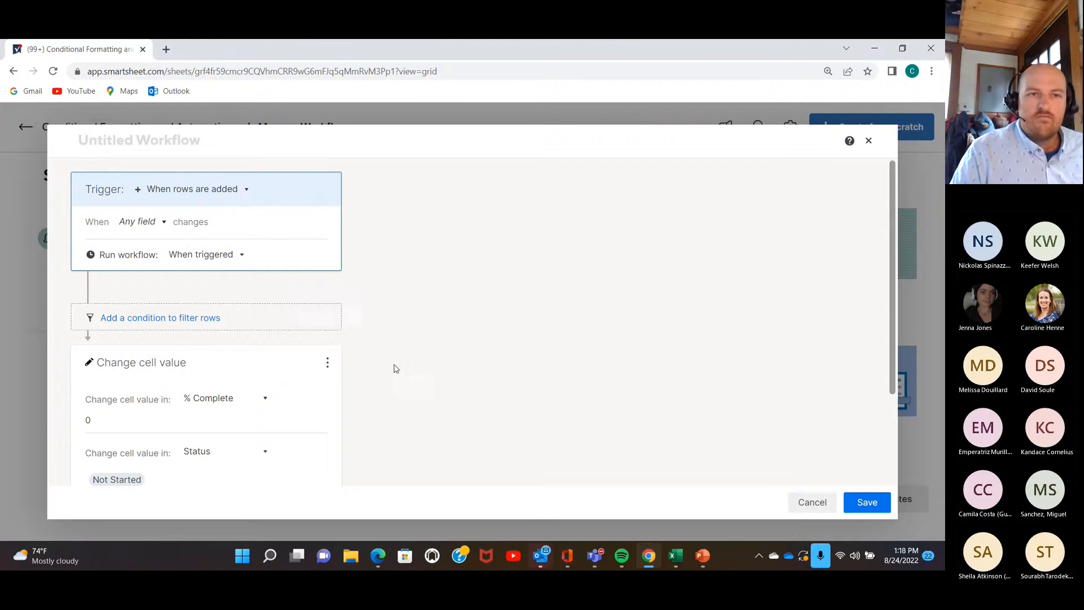
scroll(456, 399, "down", 1)
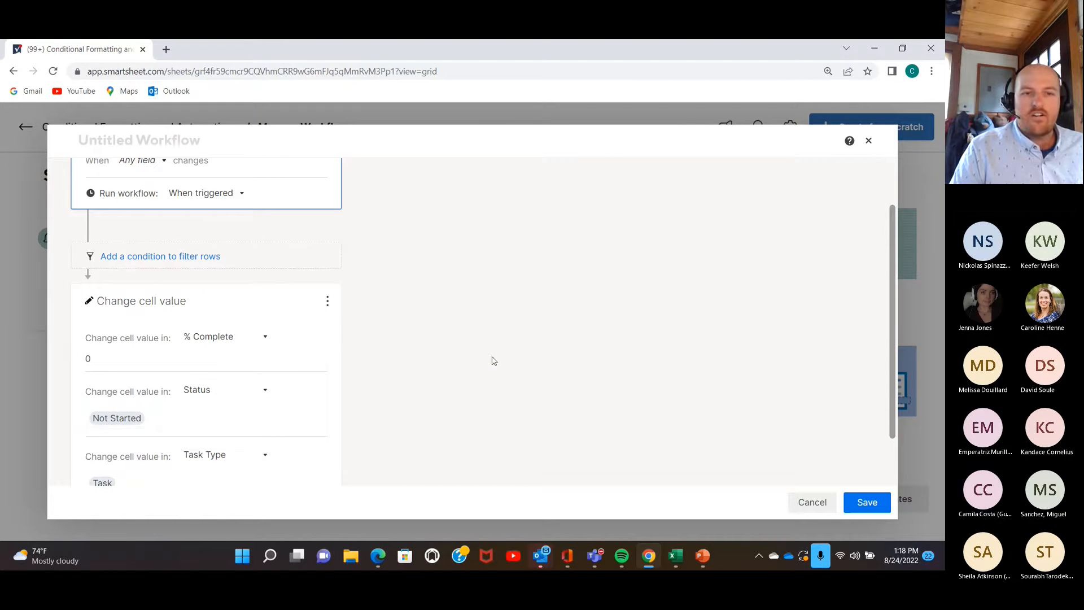
scroll(502, 373, "down", 2)
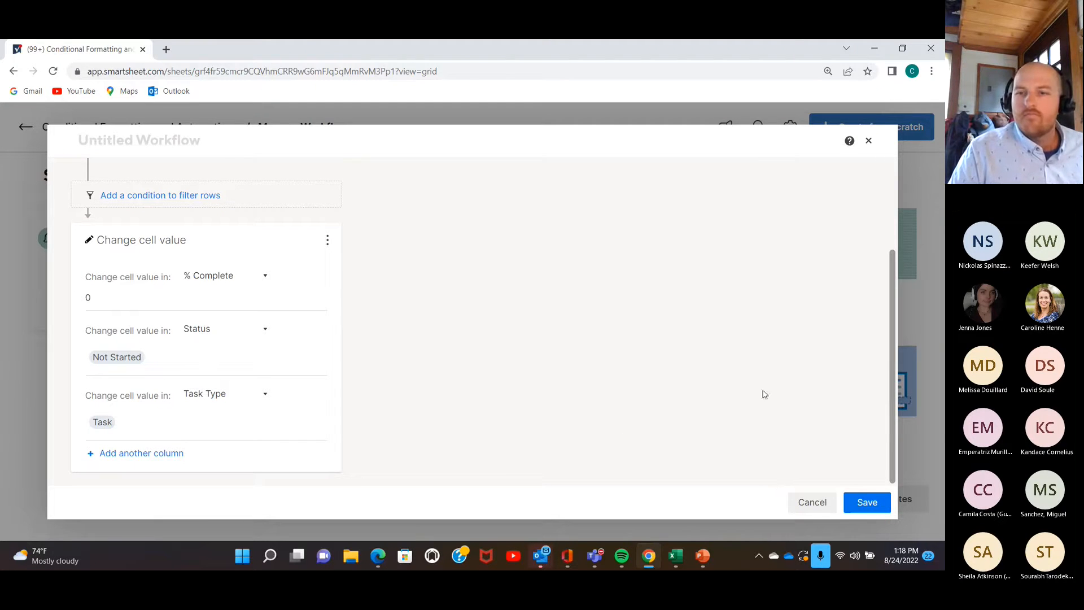
left_click(862, 502)
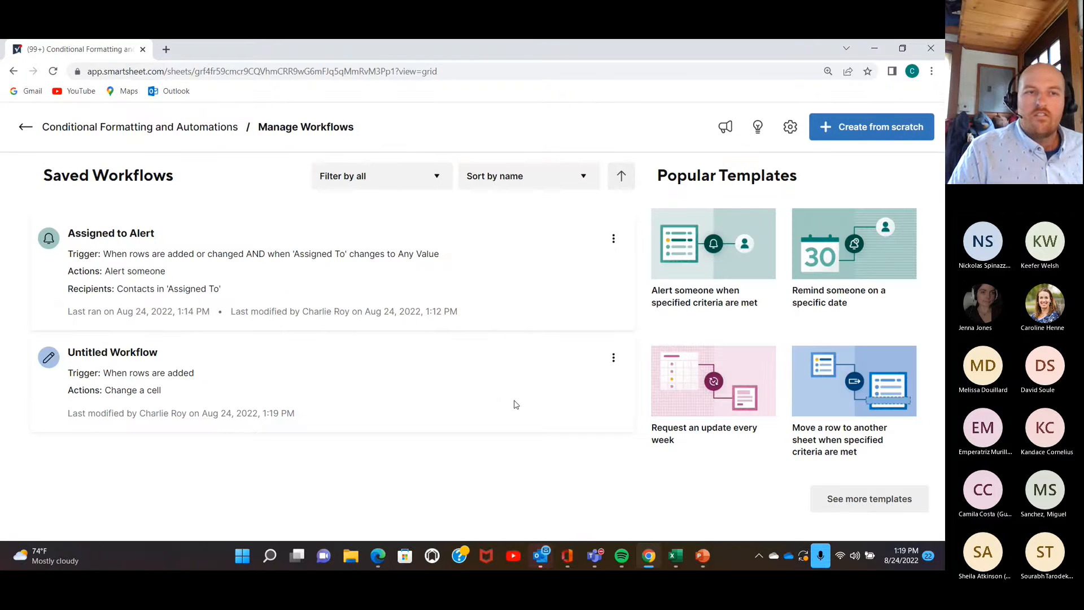
Rename the untitled workflow as Default Values when rows are added and save it
left_click(578, 359)
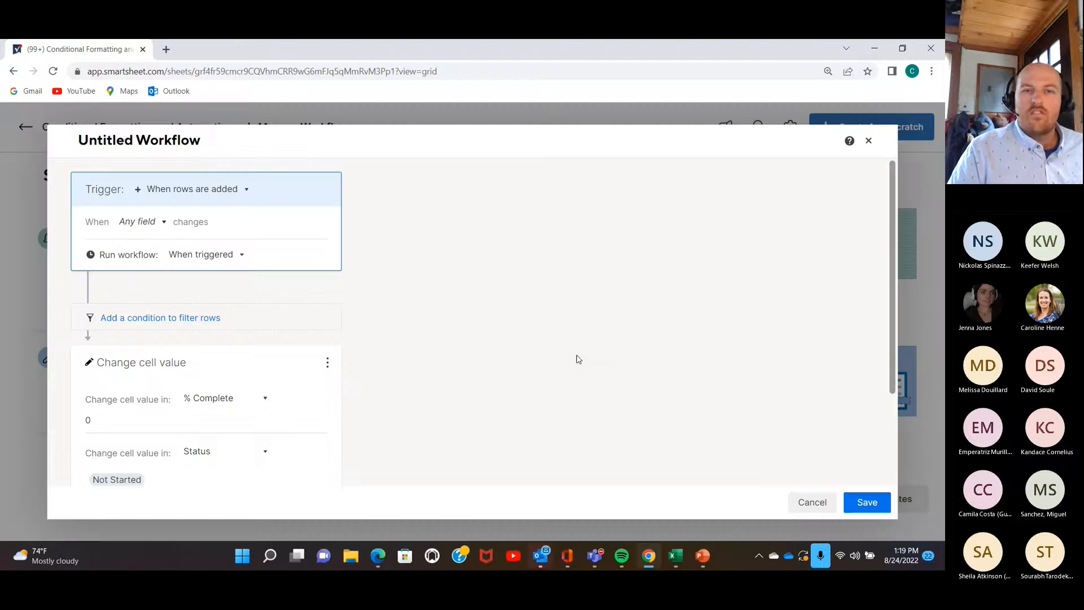
left_click(208, 145)
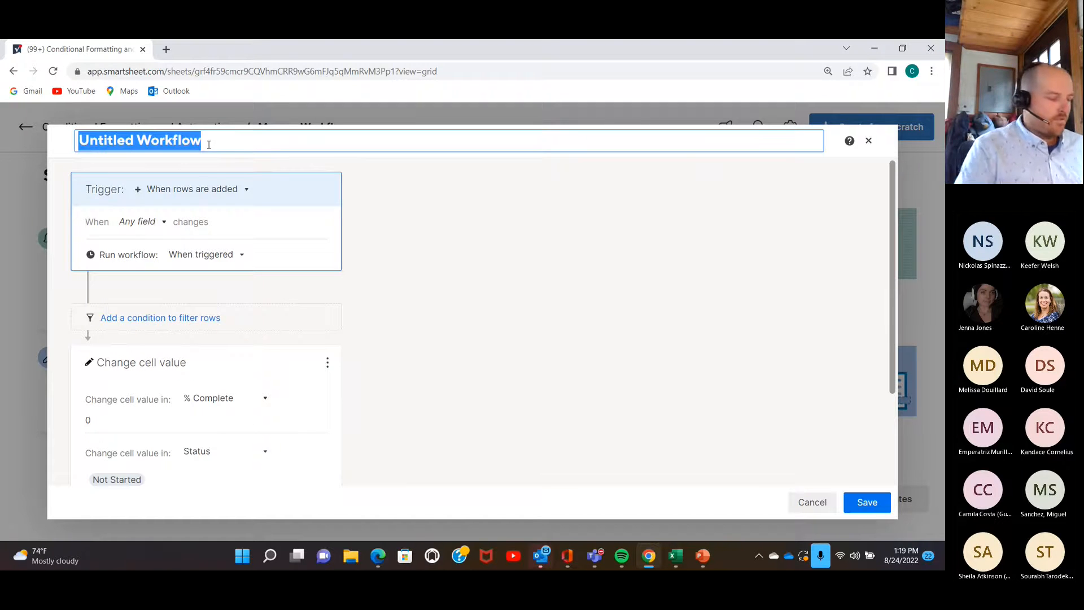
type("Default")
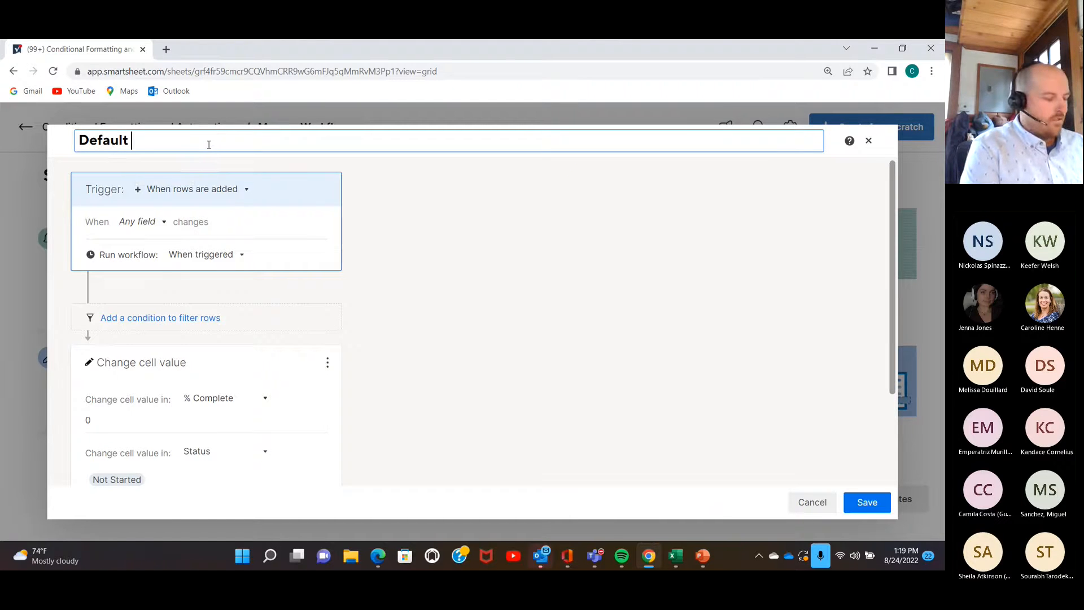
type(" Values ")
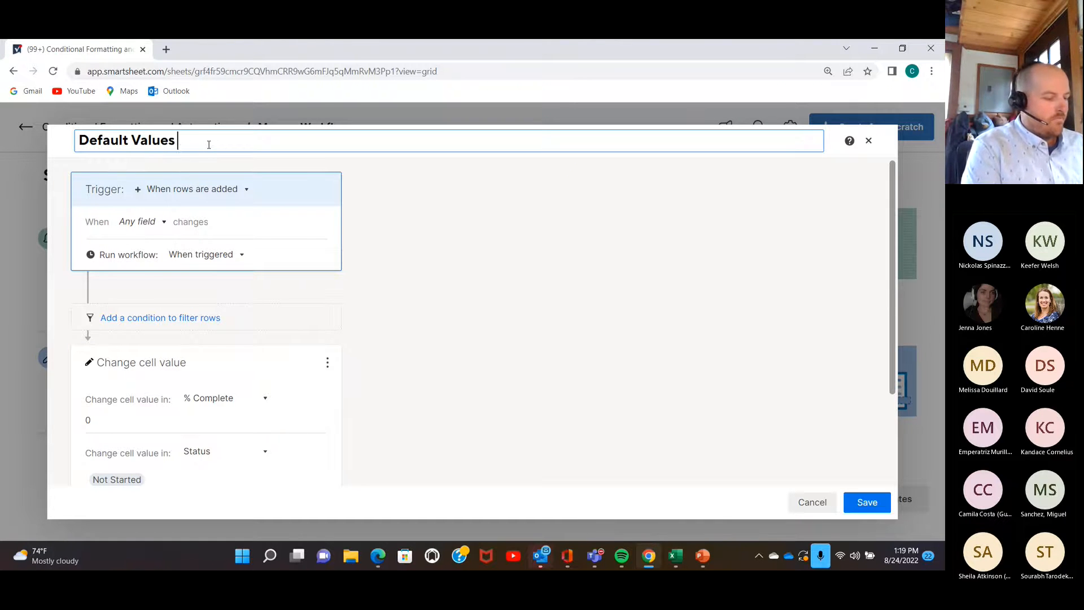
type("when rows")
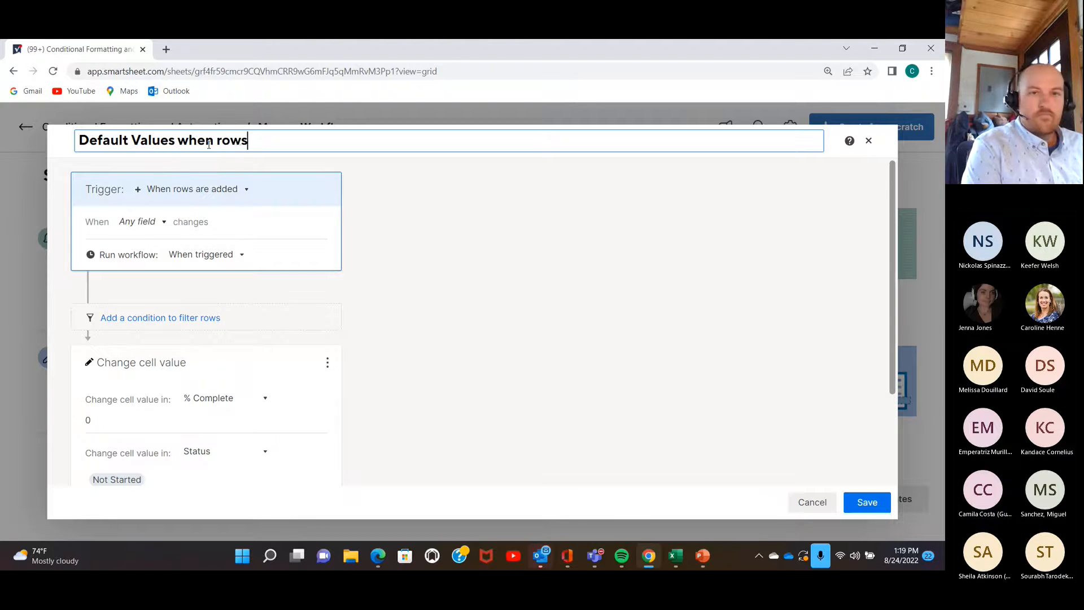
type(" are added")
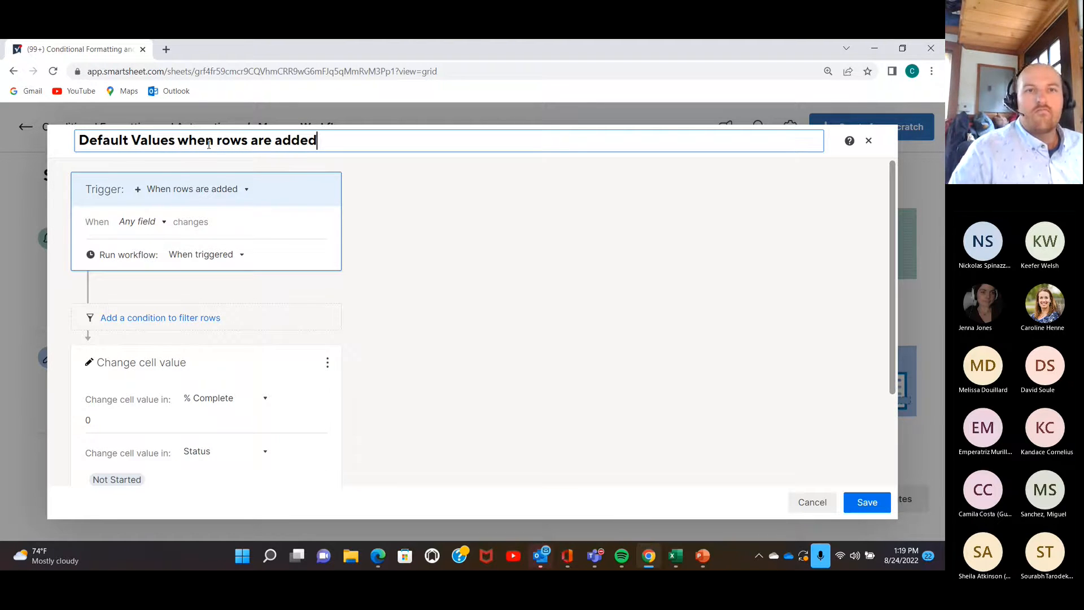
left_click(862, 509)
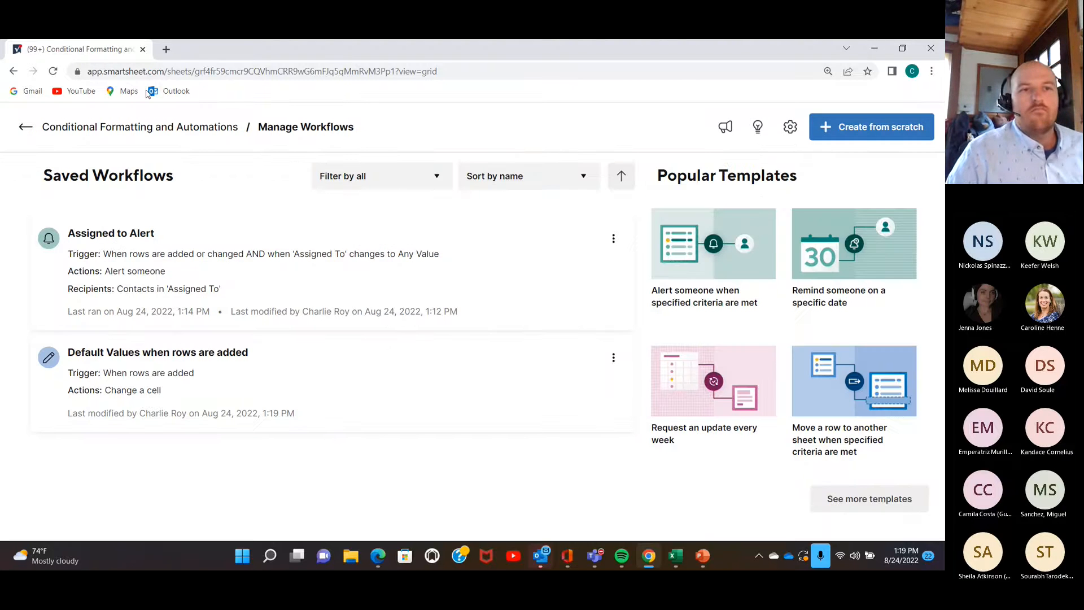
Back in the sheet, insert a row above New Task under Build the Roof and name it New Task 1
left_click(66, 133)
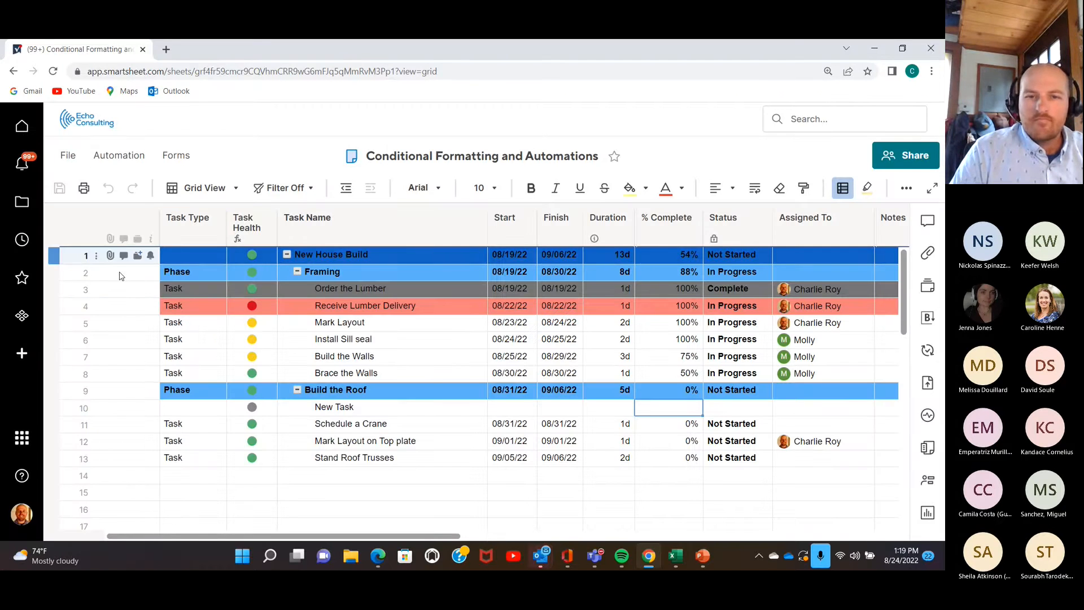
right_click(57, 405)
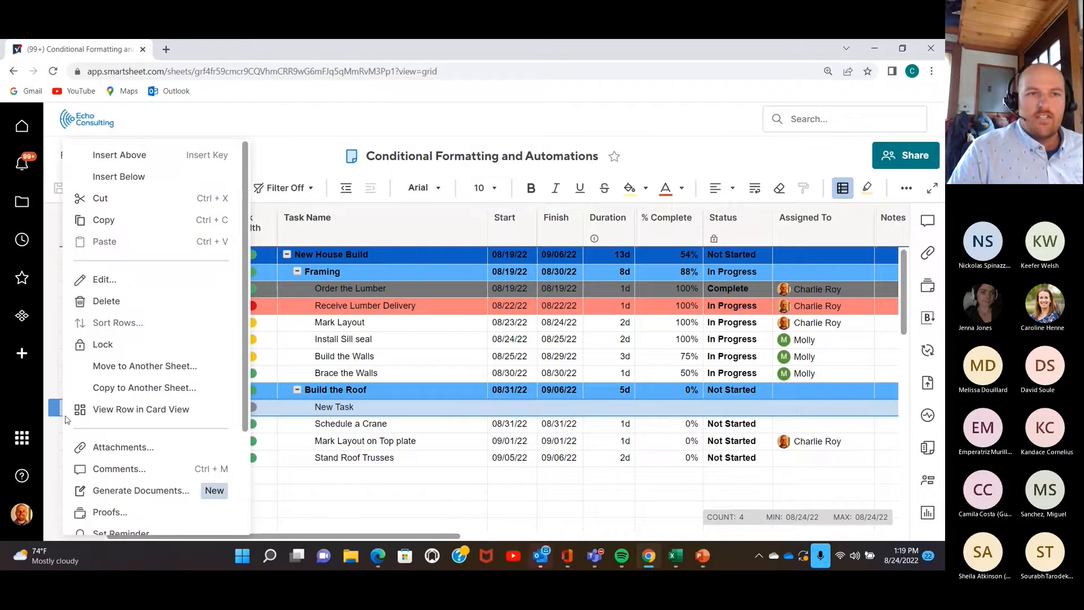
left_click(111, 156)
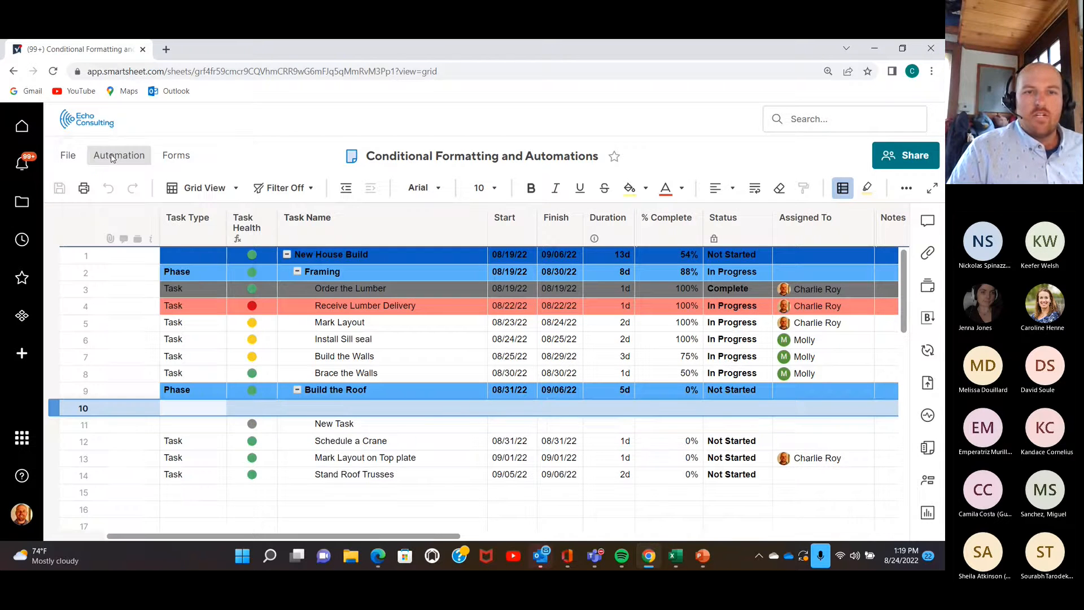
left_click(316, 409)
left_click(317, 407)
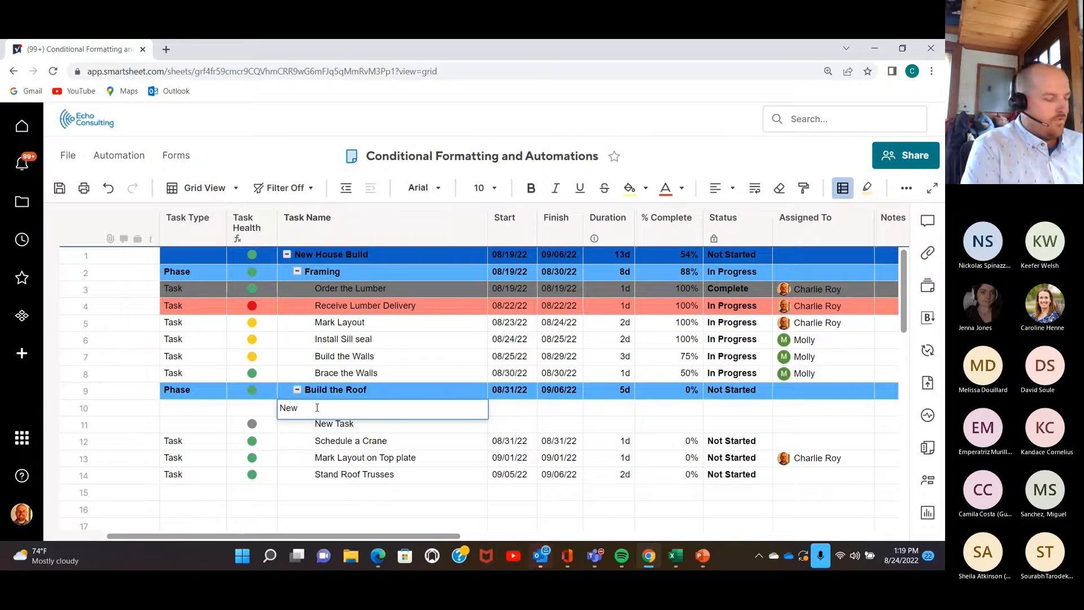
type("New")
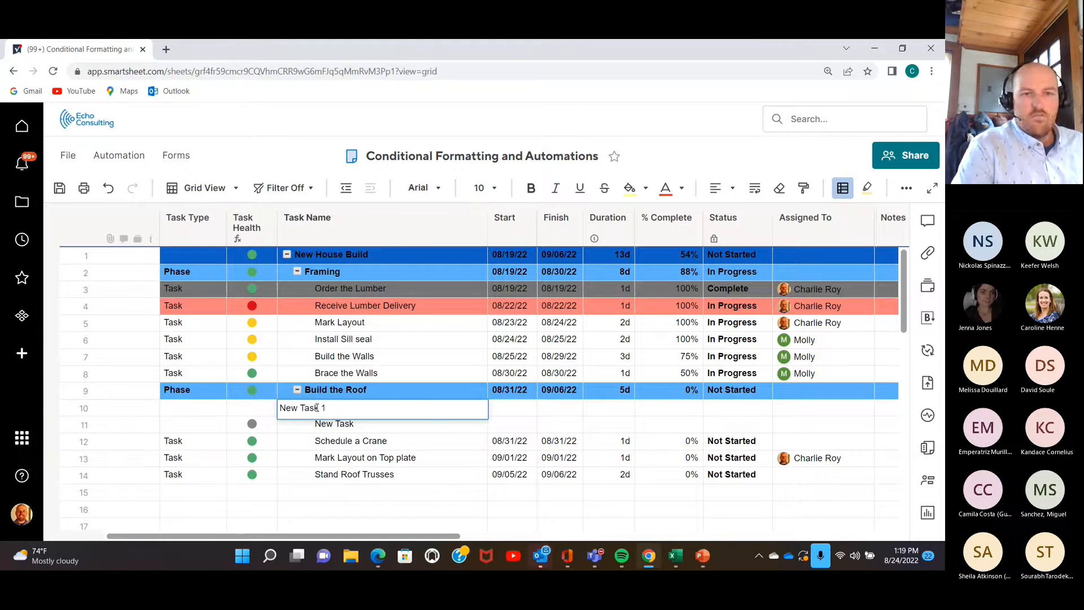
key("Return")
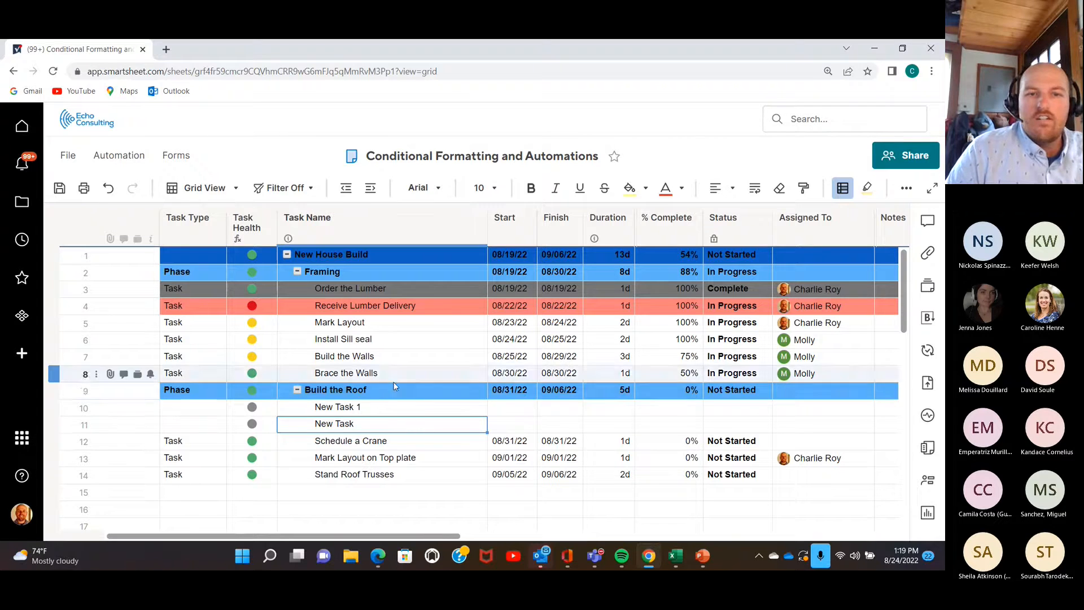
Save the sheet and reload the page to check the default values in the added row
left_click(60, 187)
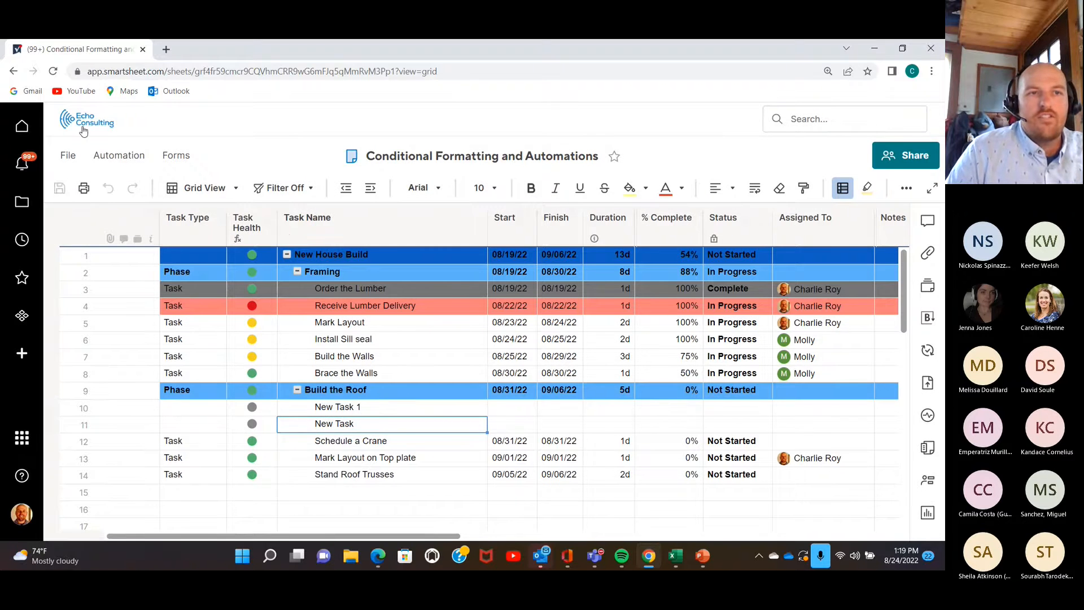
left_click(54, 72)
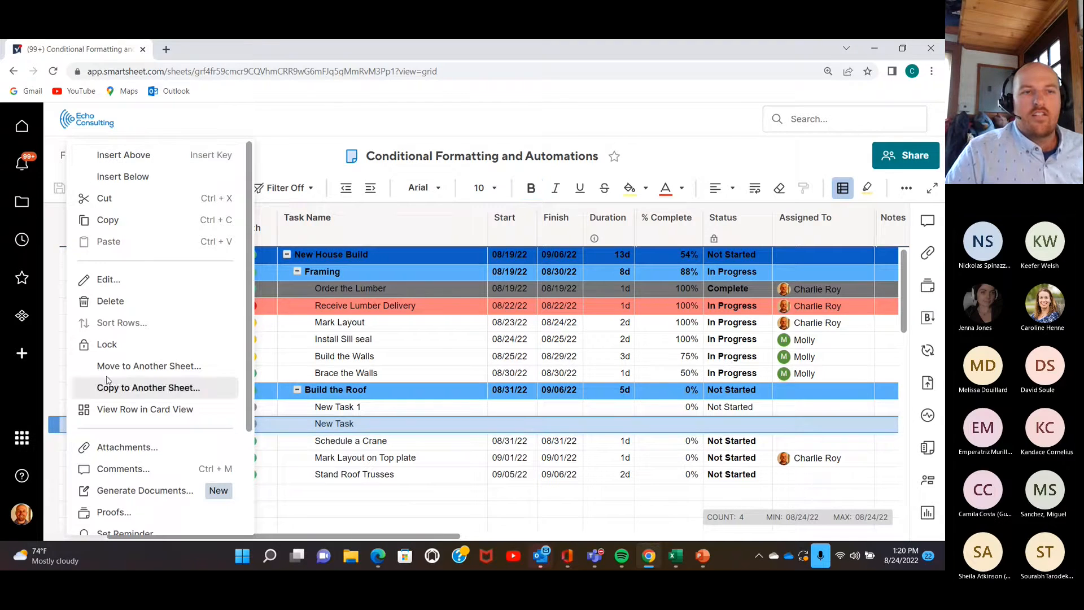
Delete the old New Task row below New Task 1 and deselect it
left_click(107, 305)
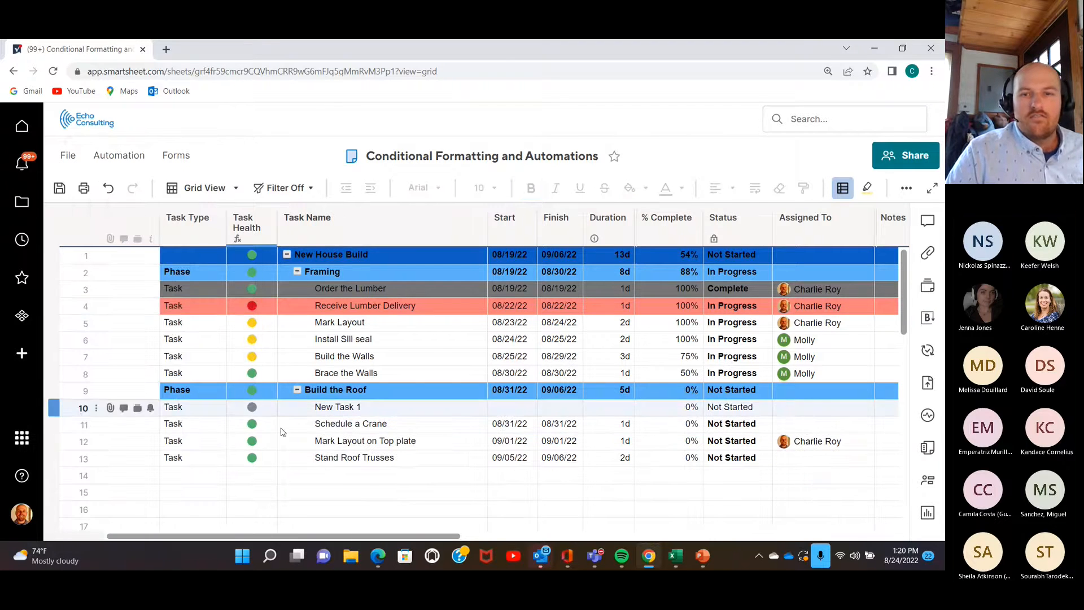
left_click(395, 494)
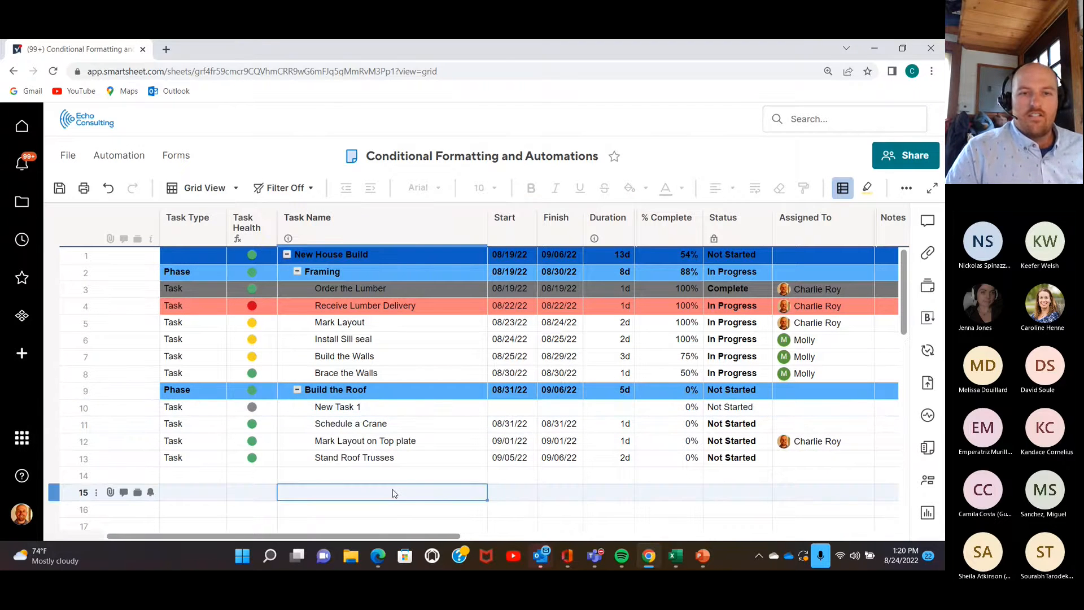
Look over the sheet's status and record-date columns, and start a new automation workflow from scratch
left_click(399, 479)
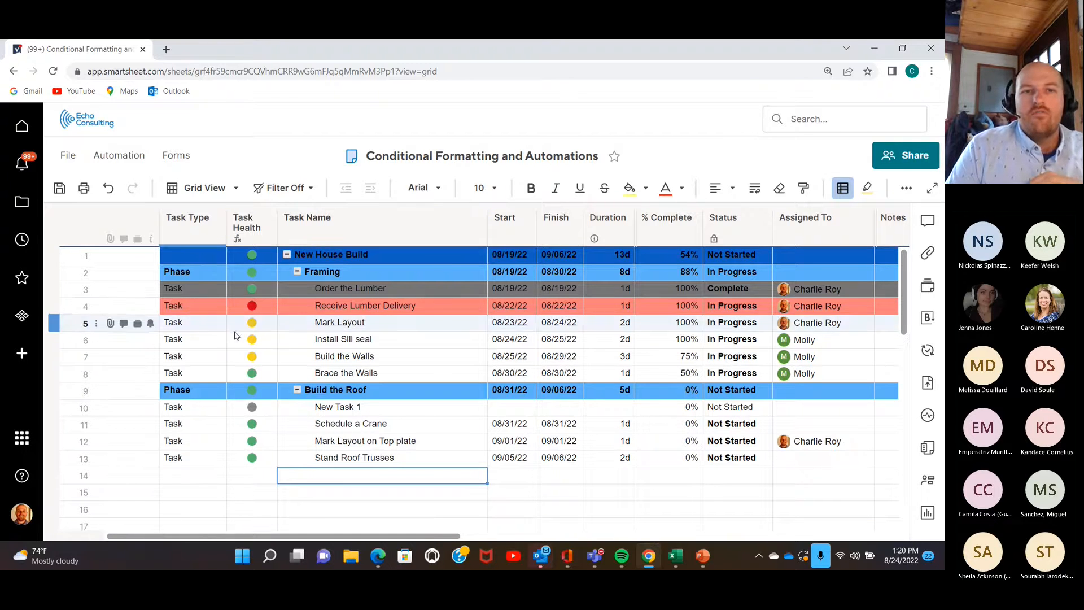
left_click_drag(325, 537, 372, 537)
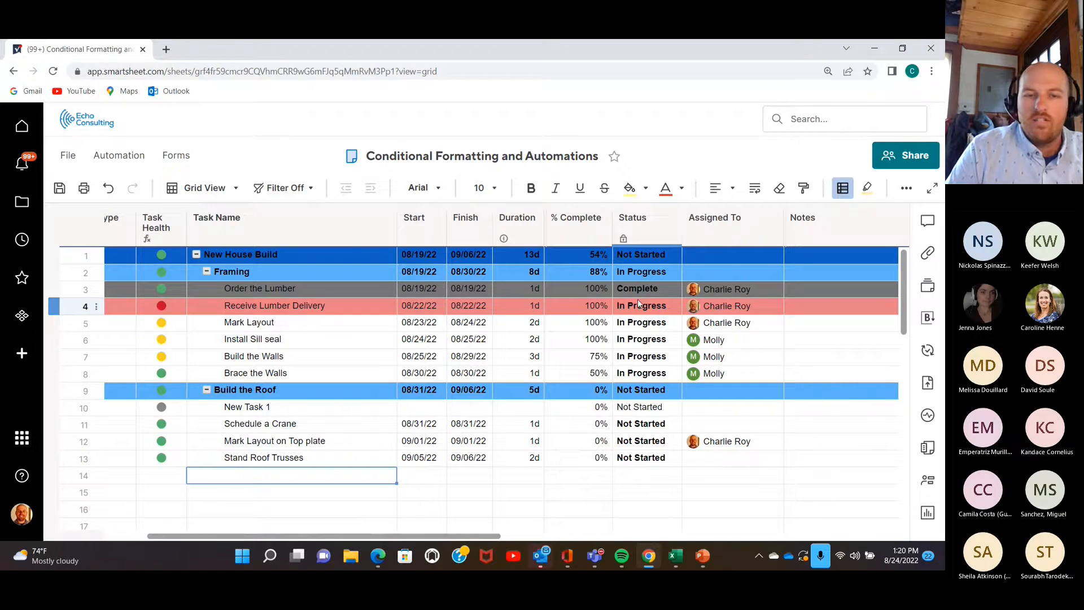
left_click_drag(363, 541, 816, 501)
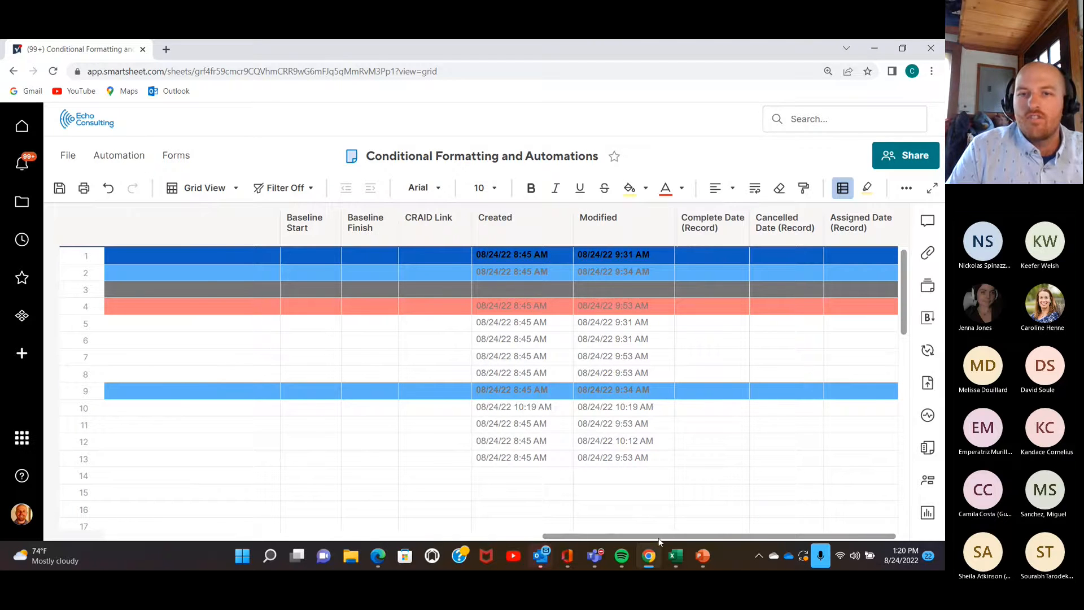
left_click_drag(660, 539, 108, 509)
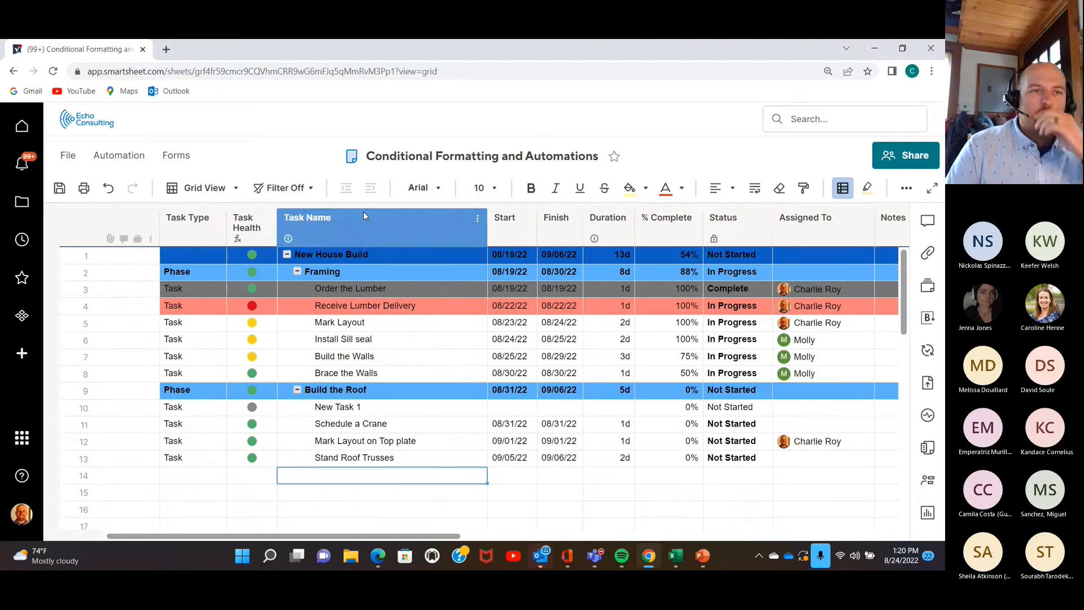
left_click(122, 161)
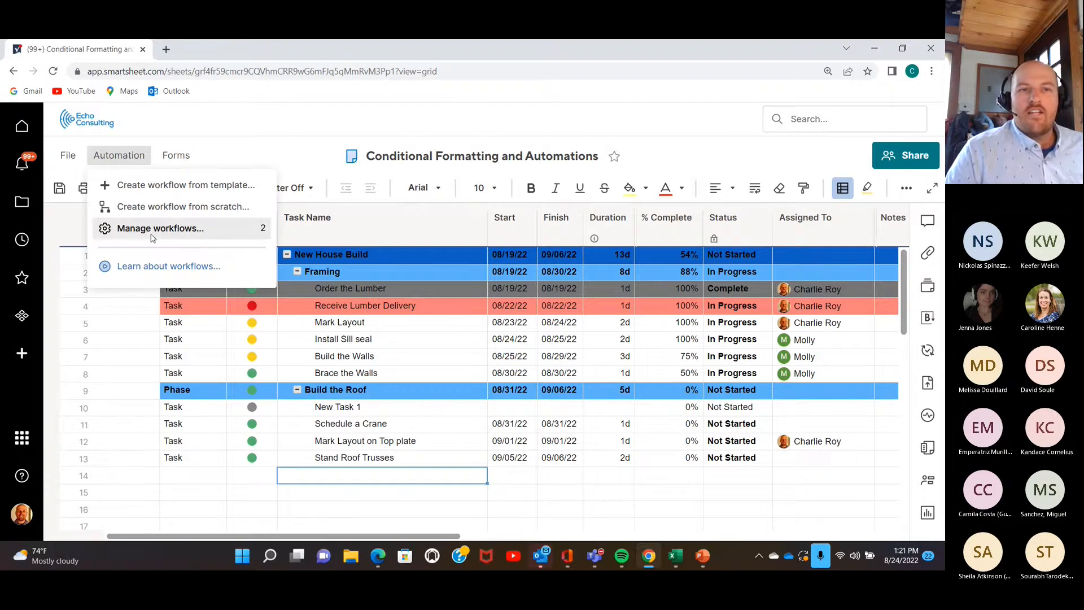
left_click(175, 207)
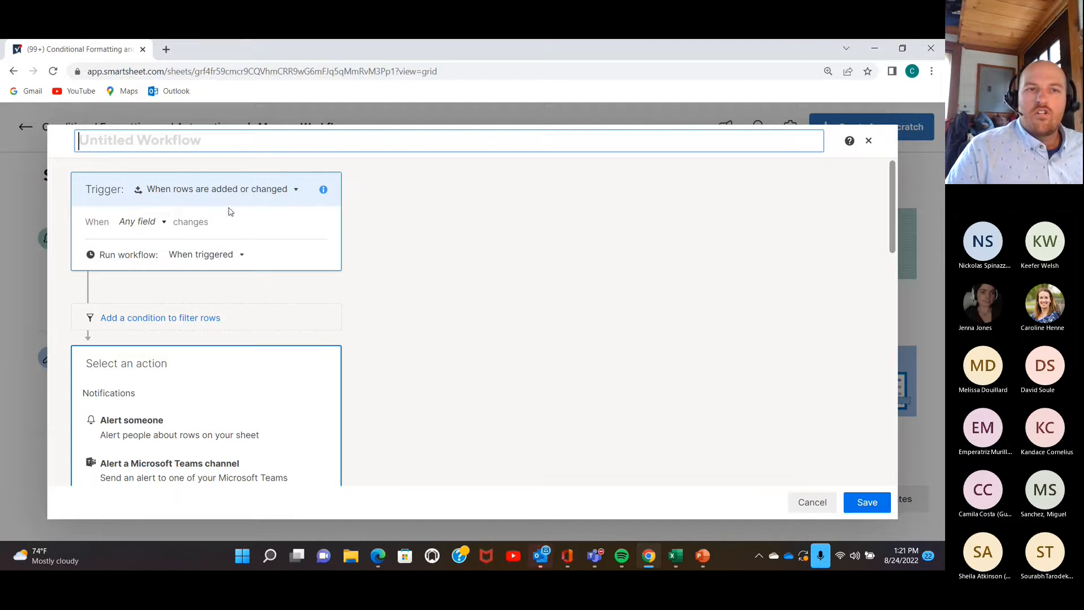
Set the workflow to trigger when the Status field changes to Complete
left_click(163, 225)
scroll(169, 287, "down", 3)
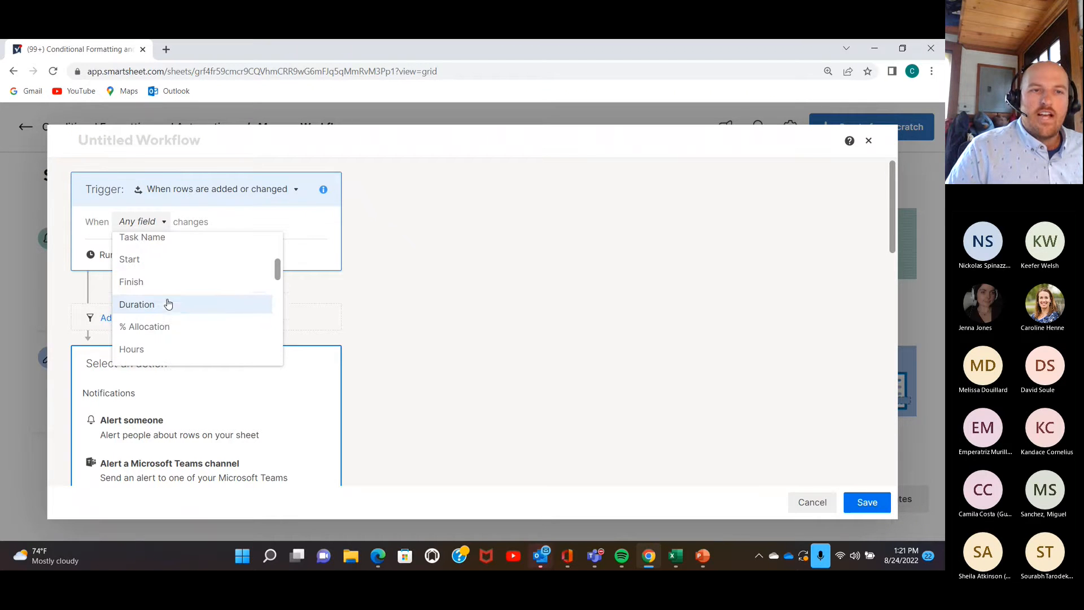
scroll(151, 307, "down", 2)
left_click(136, 335)
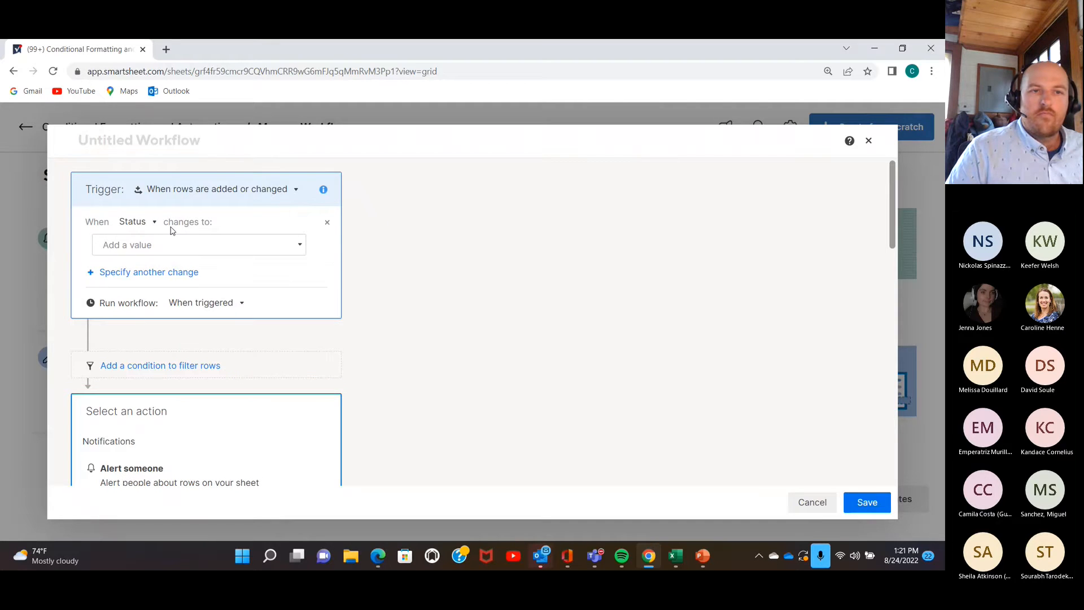
left_click(300, 246)
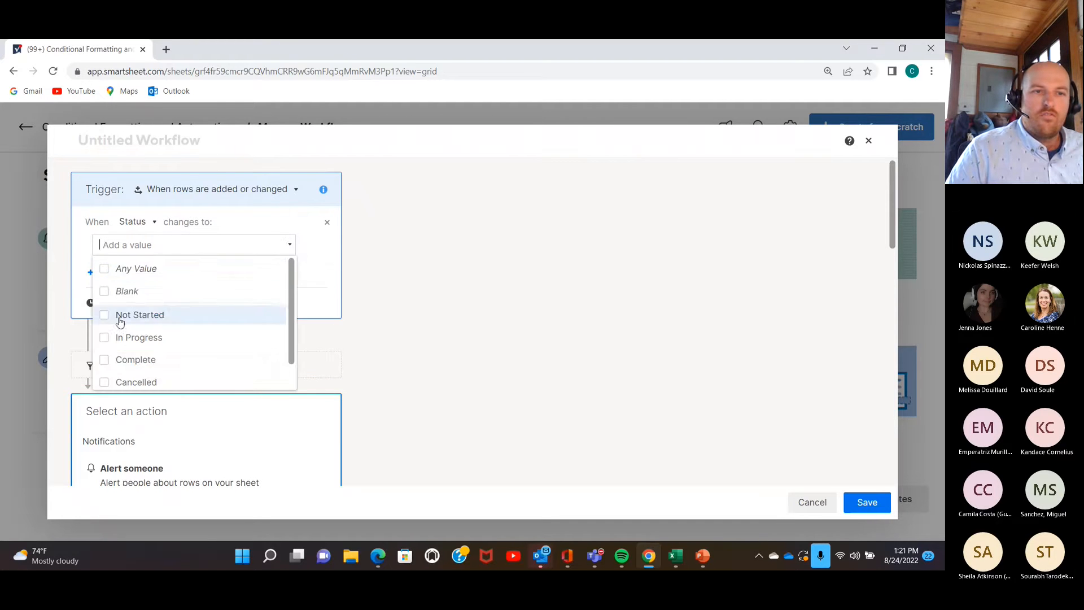
left_click(134, 361)
left_click(474, 309)
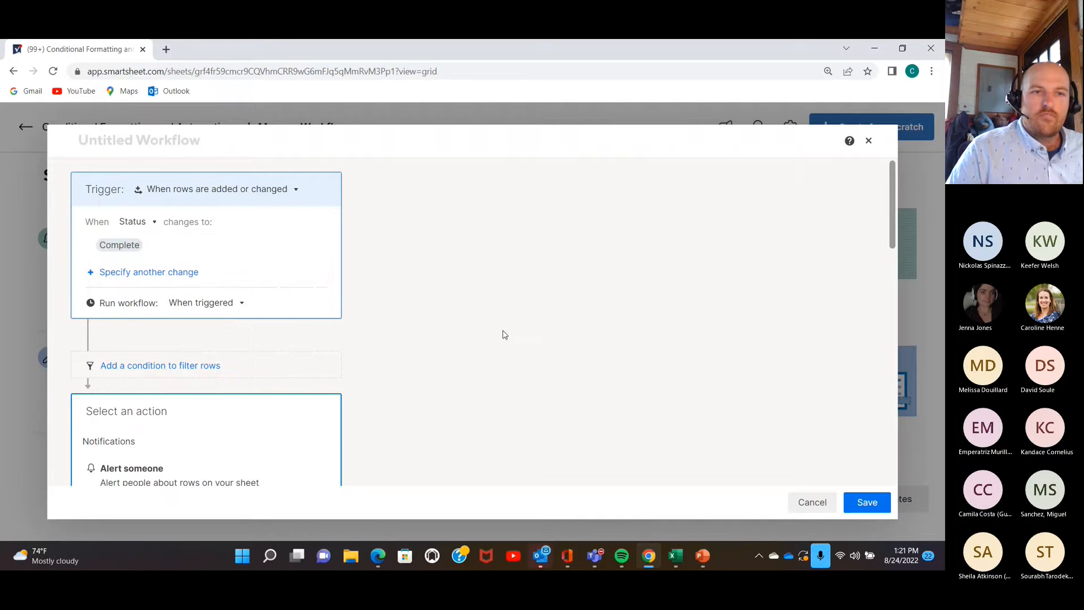
Add a Record a date action that writes to the Complete Date (Record) column
scroll(500, 342, "down", 1)
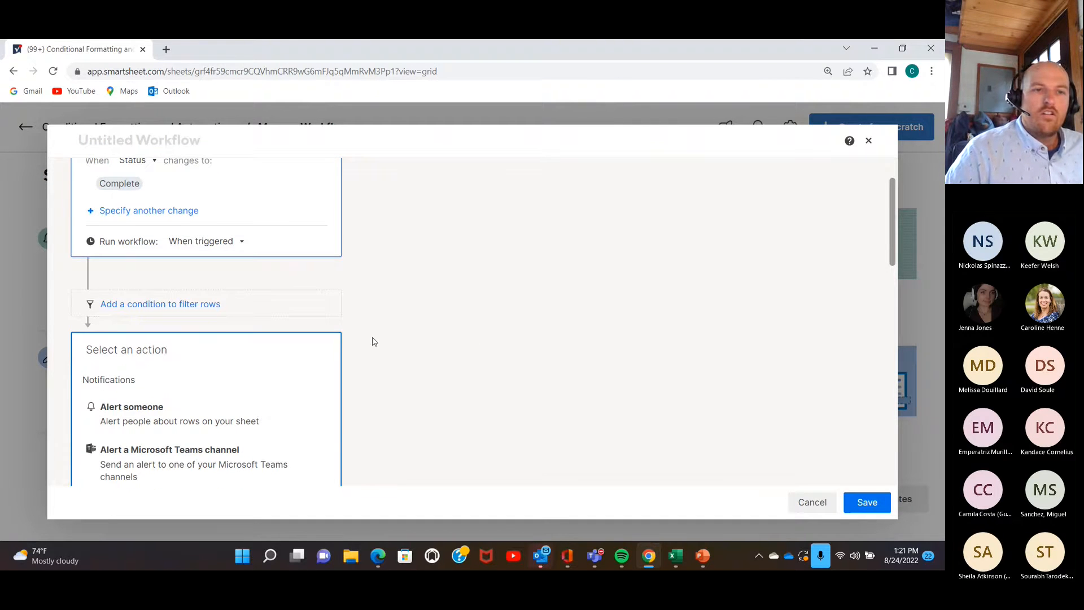
scroll(392, 371, "down", 2)
scroll(456, 309, "up", 3)
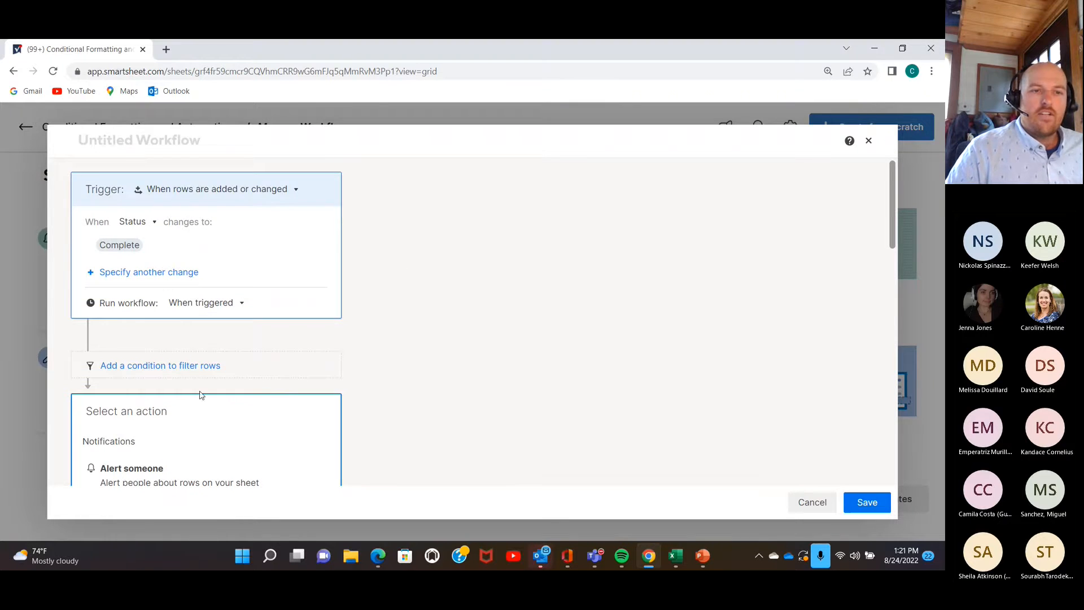
scroll(200, 394, "down", 4)
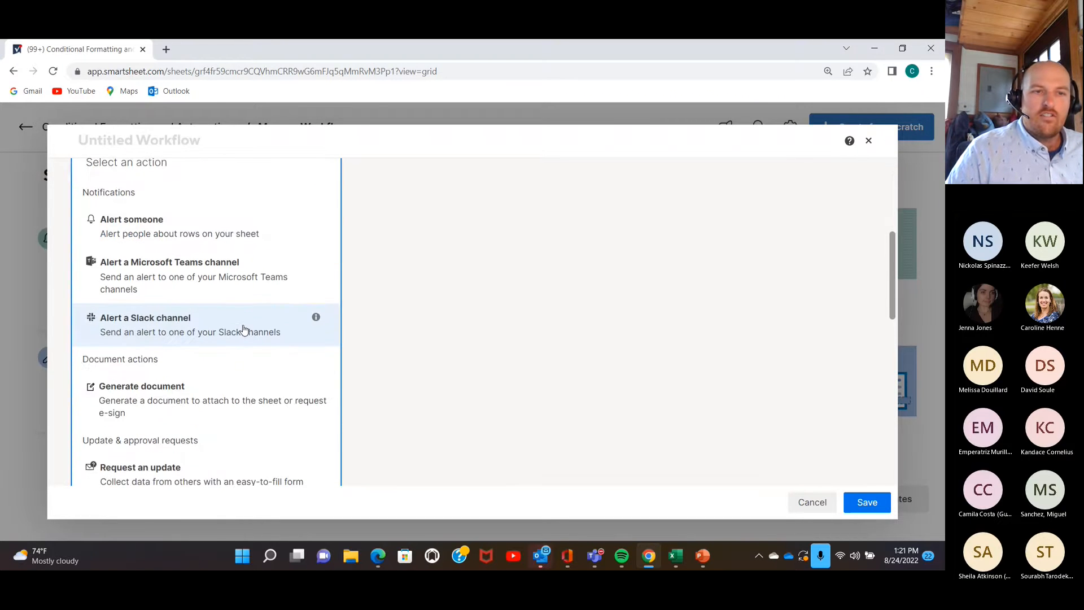
scroll(243, 329, "down", 2)
scroll(234, 350, "down", 1)
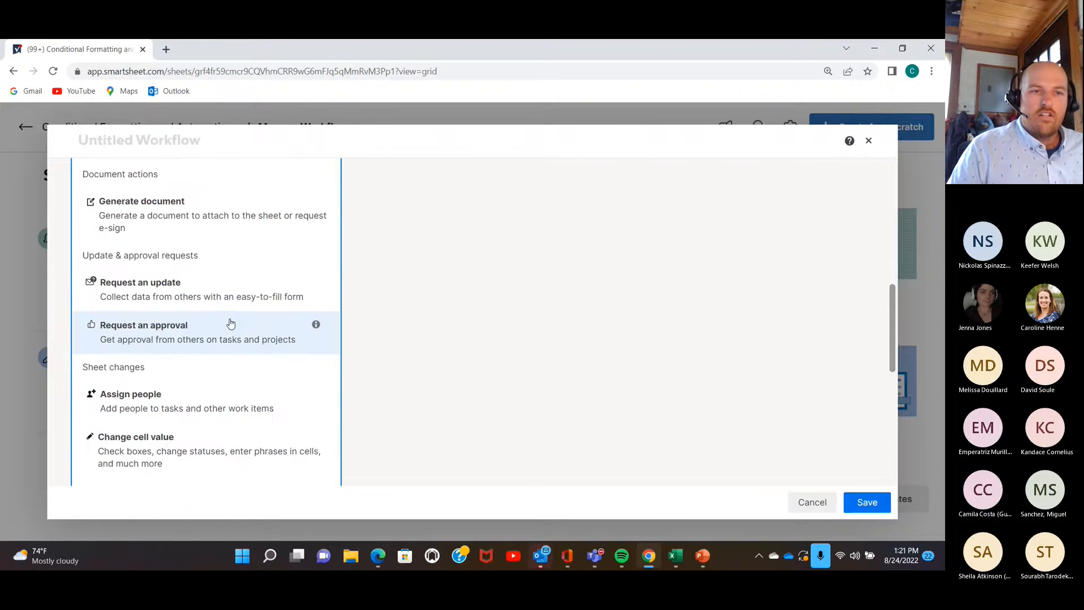
scroll(230, 324, "down", 3)
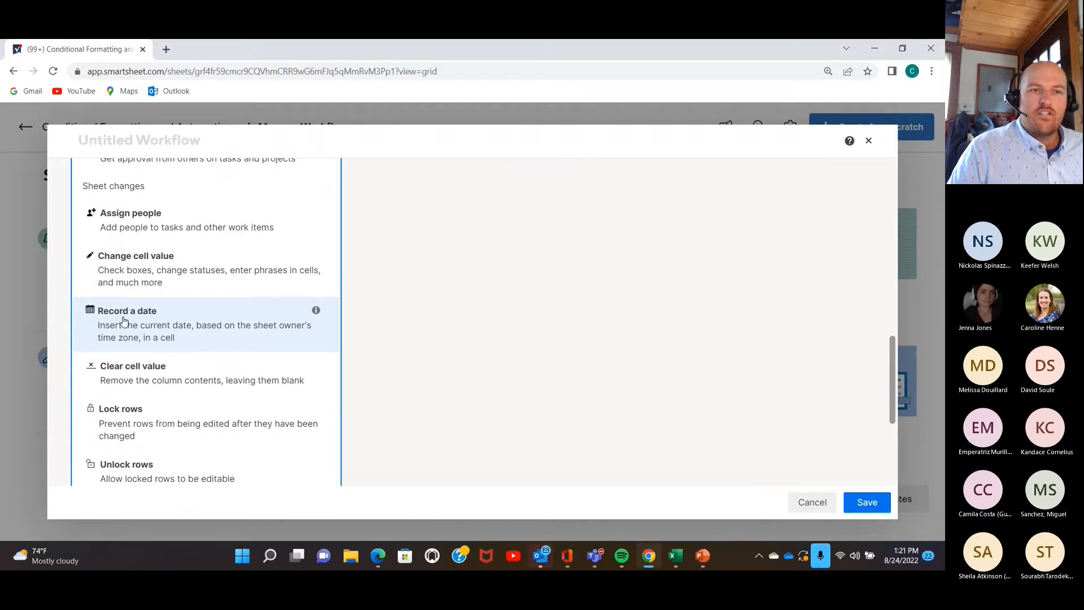
left_click(146, 321)
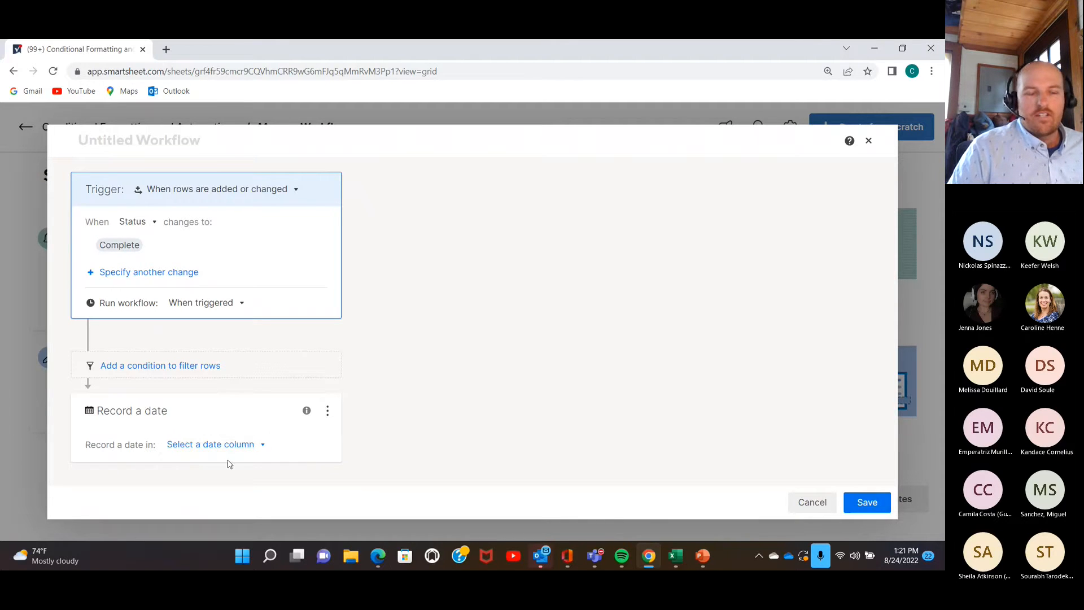
left_click(261, 446)
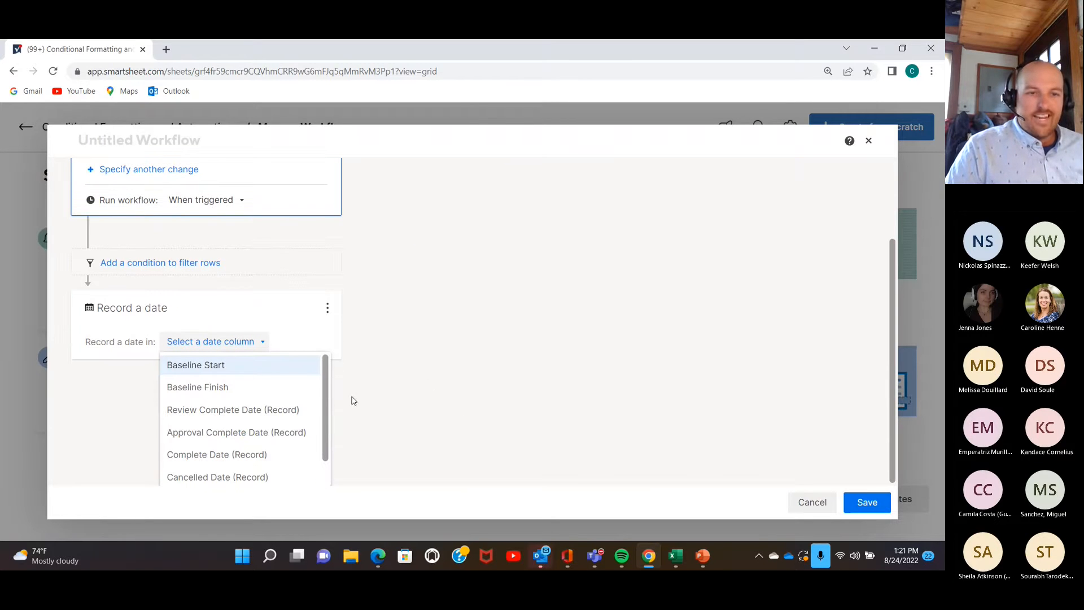
scroll(203, 424, "down", 1)
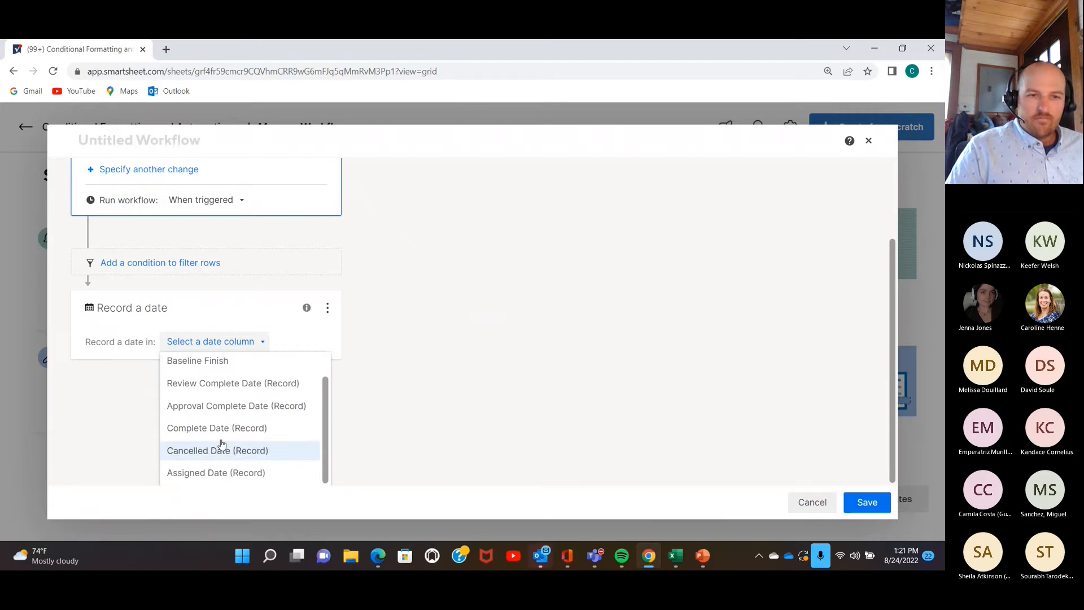
left_click(249, 431)
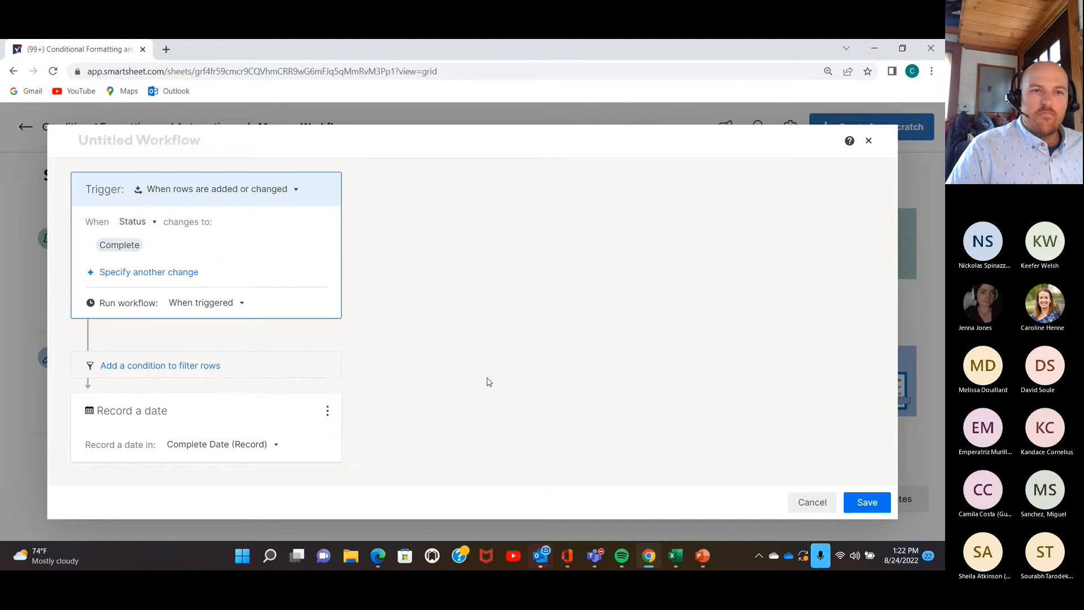
Name the workflow Status Complete - Date Record and save it
left_click(139, 143)
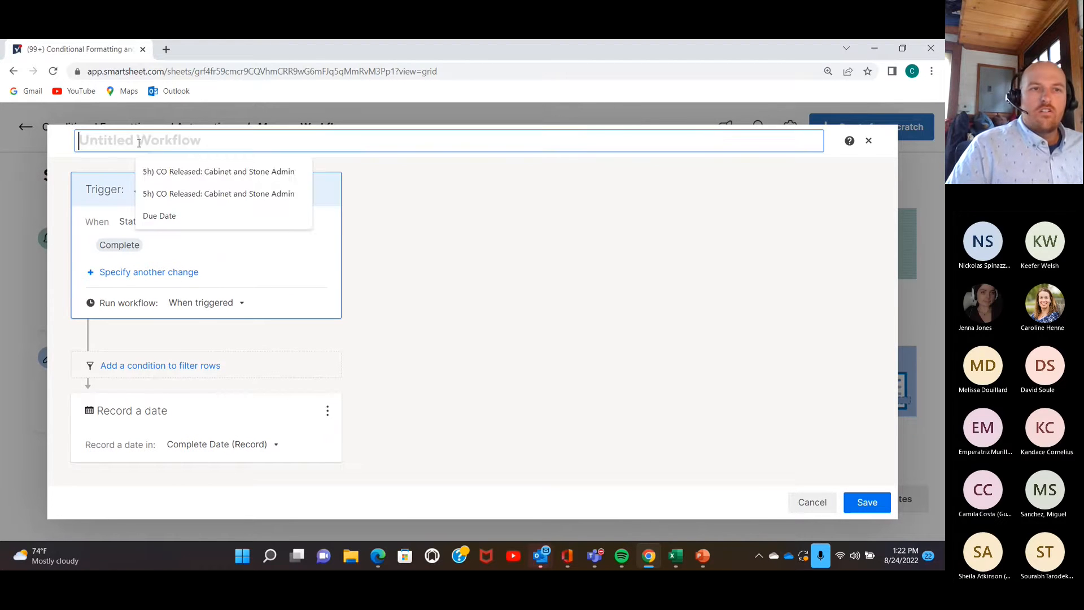
type("S")
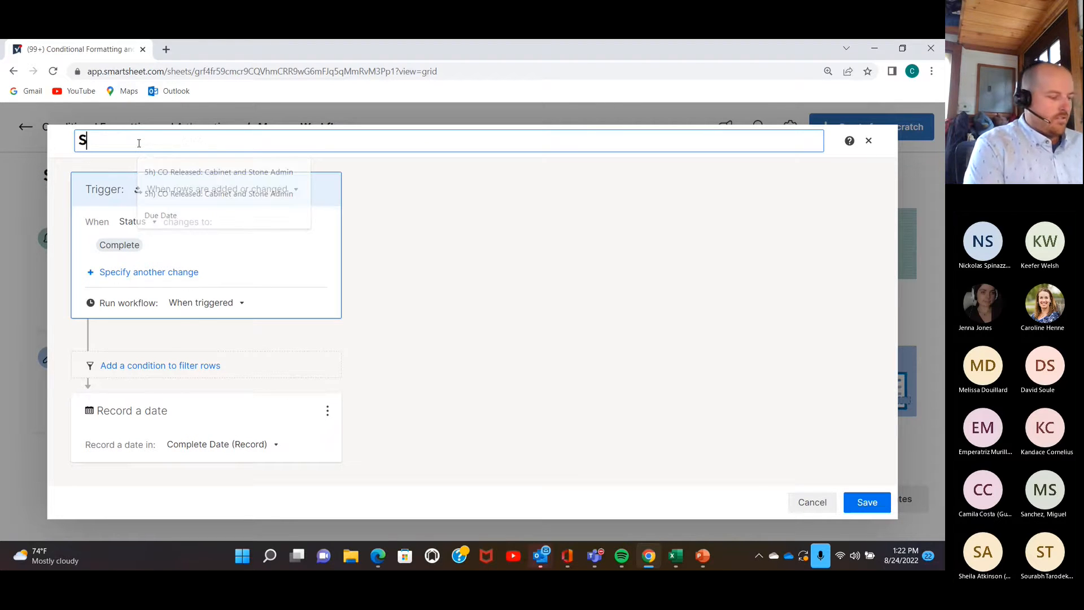
type("tatus Co")
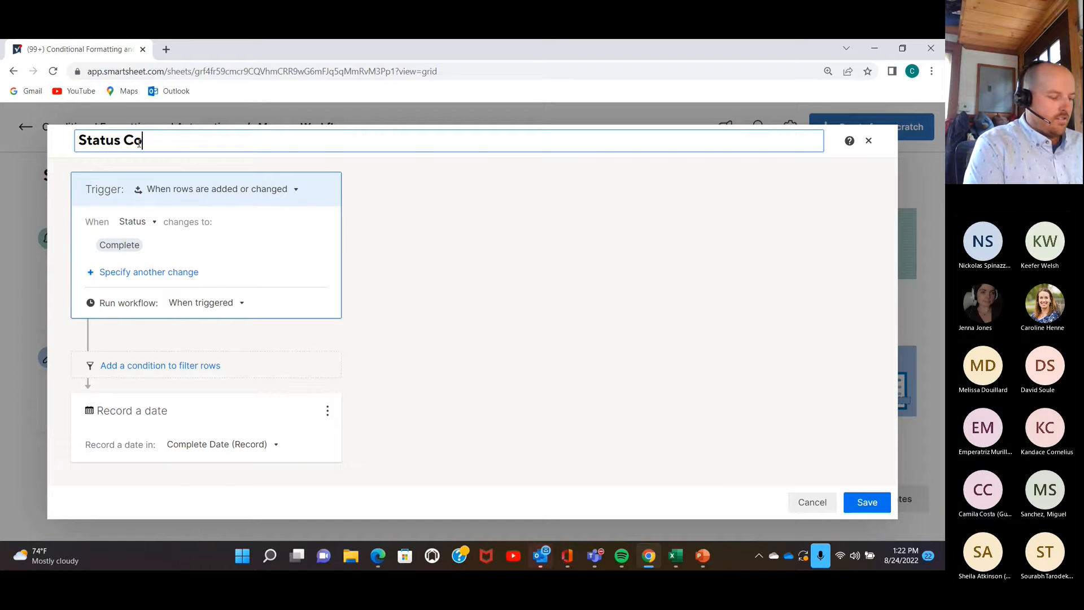
type("mplete")
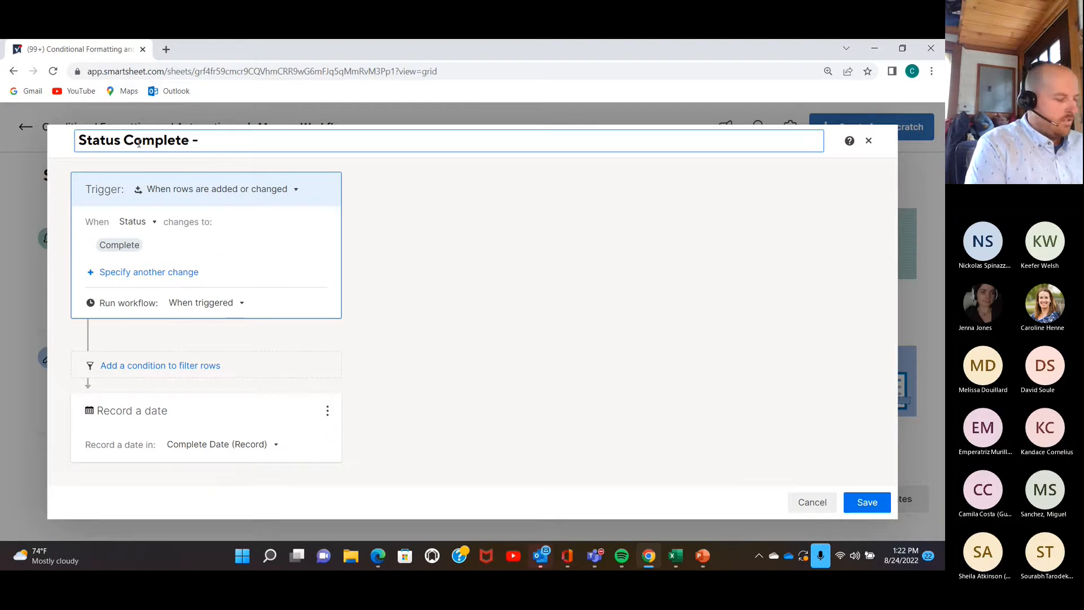
type(" - Date Re")
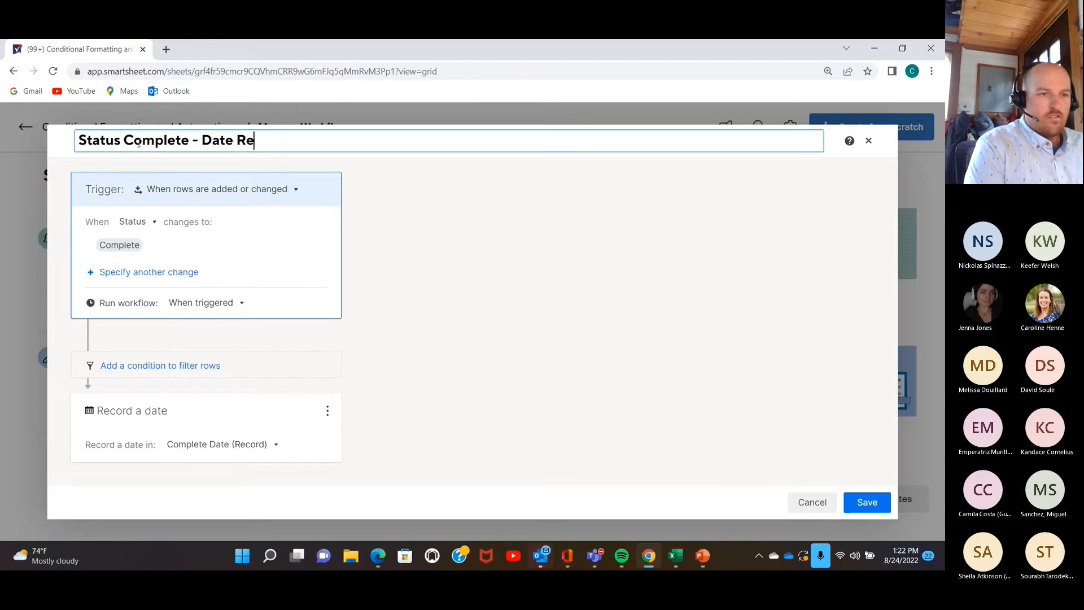
type("cord")
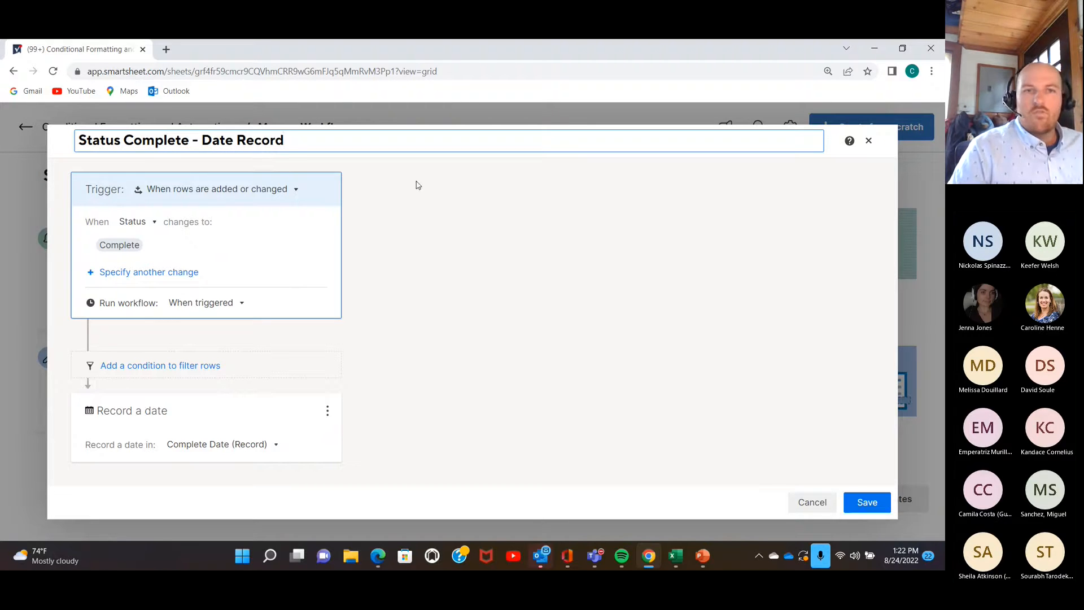
left_click(862, 502)
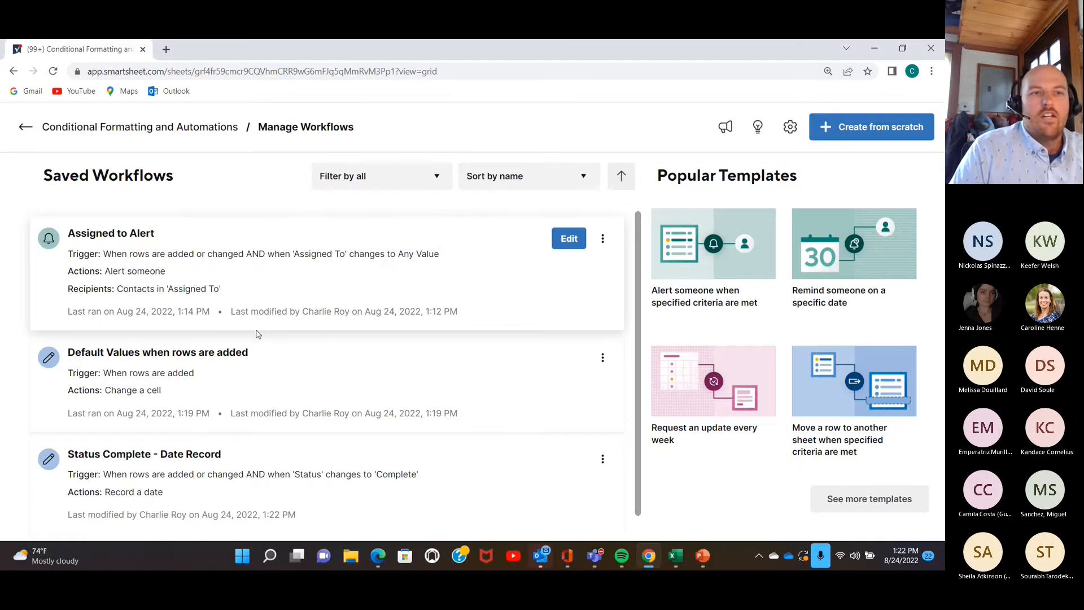
Back in the sheet, change the status of Receive Lumber Delivery to Complete and save the sheet
left_click(75, 134)
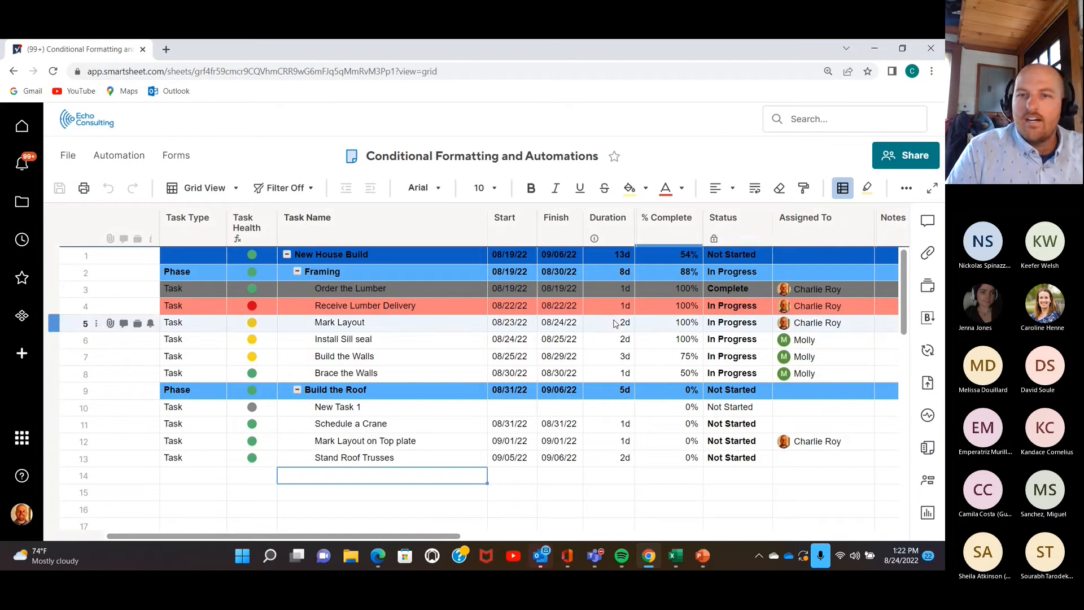
left_click(755, 305)
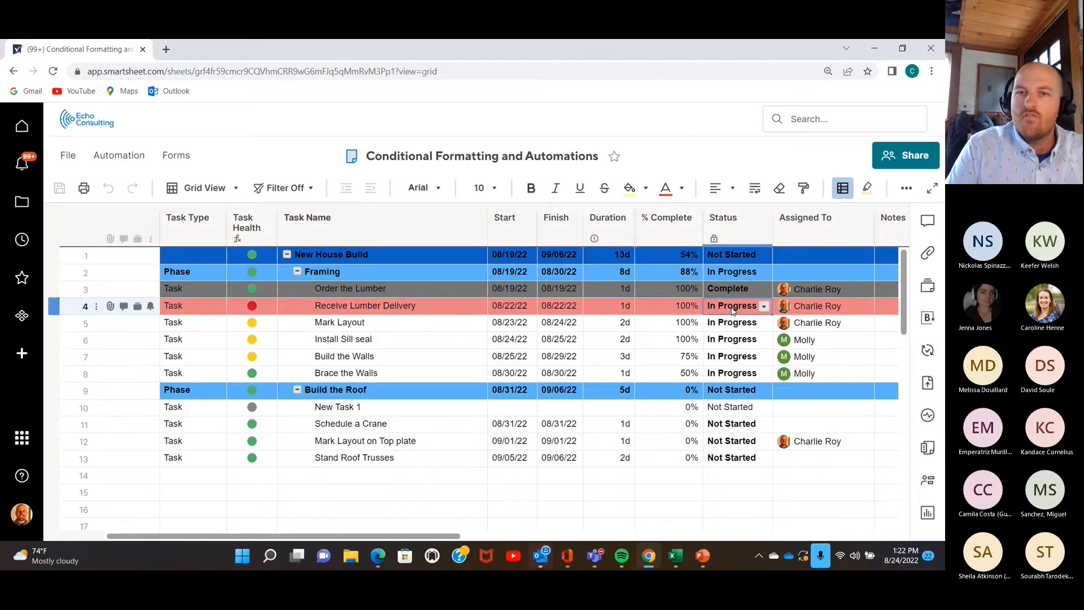
left_click(765, 306)
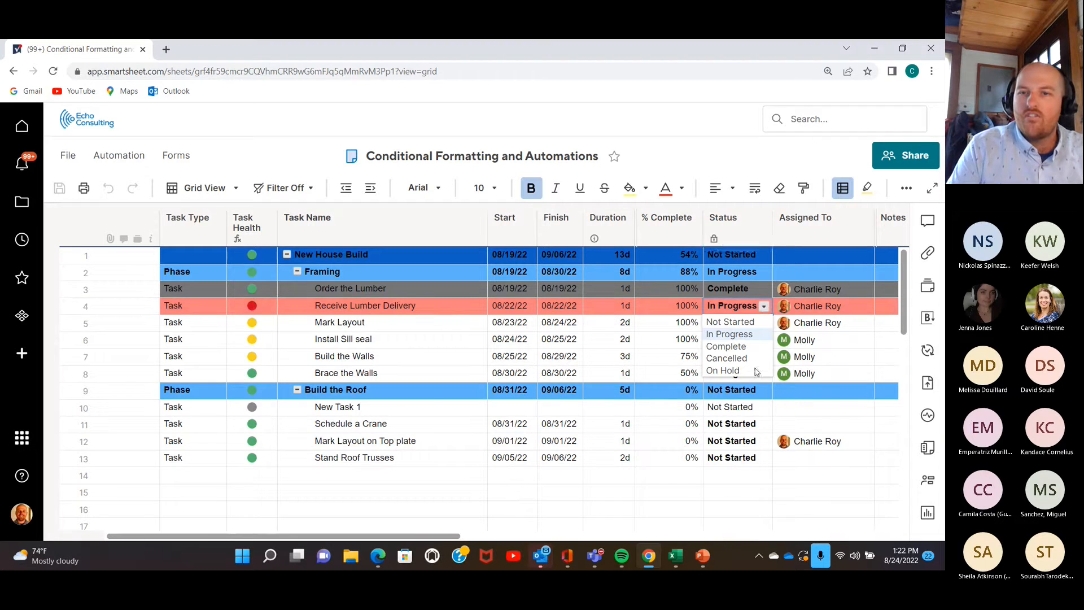
left_click(727, 346)
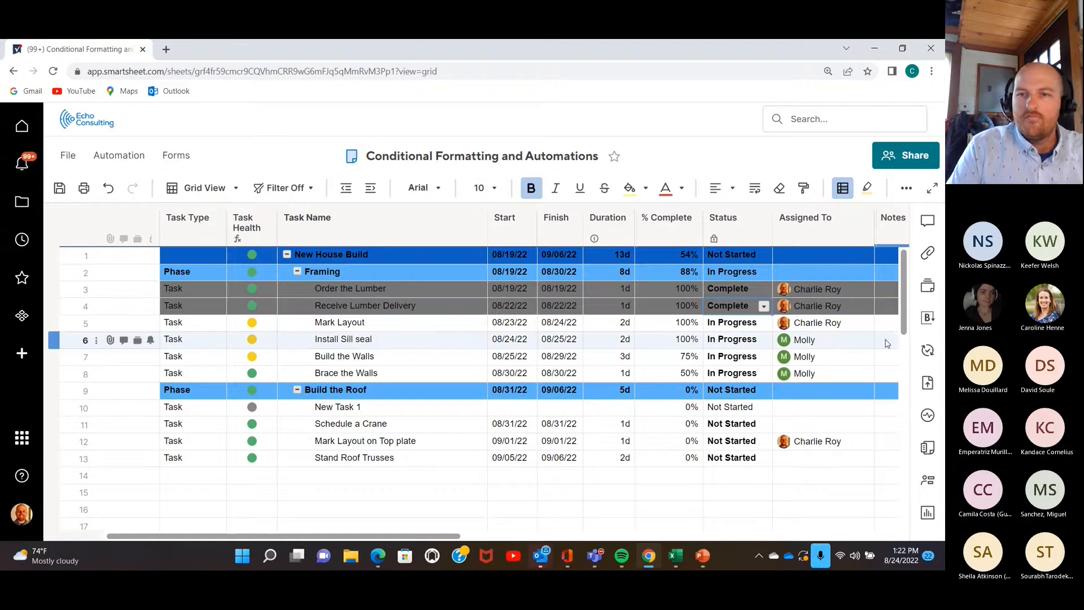
left_click(60, 188)
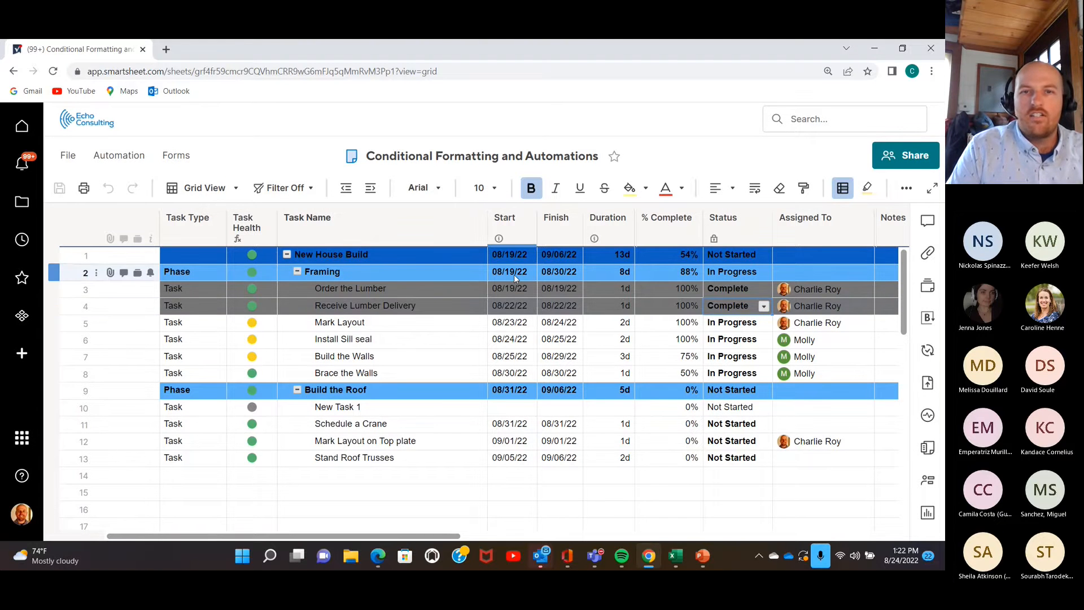
Reload the sheet and check the Complete Date (Record) column for the Receive Lumber Delivery row
left_click(52, 71)
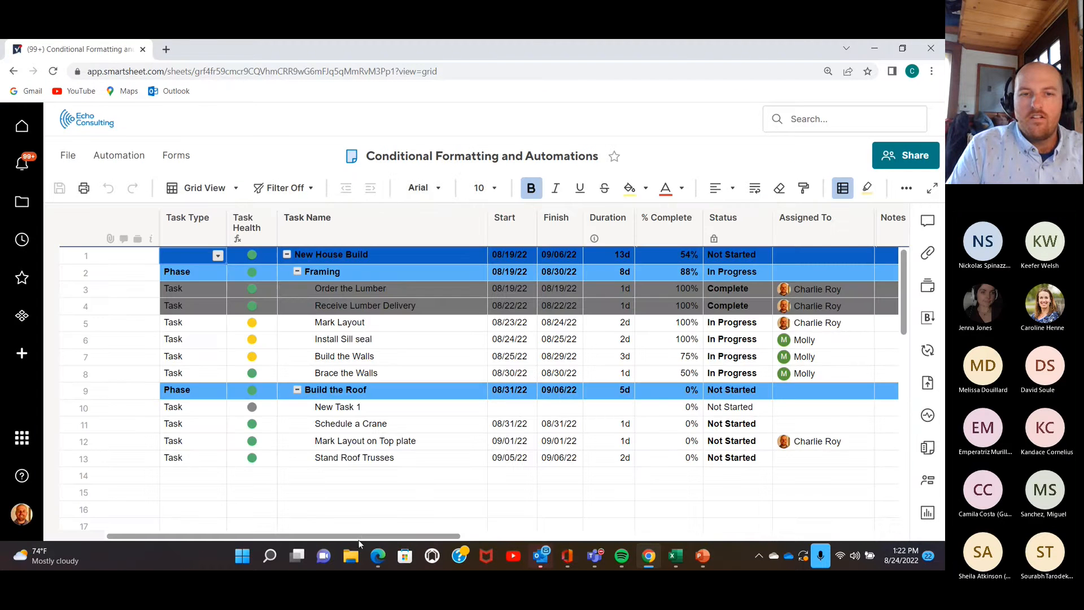
left_click_drag(360, 534, 793, 541)
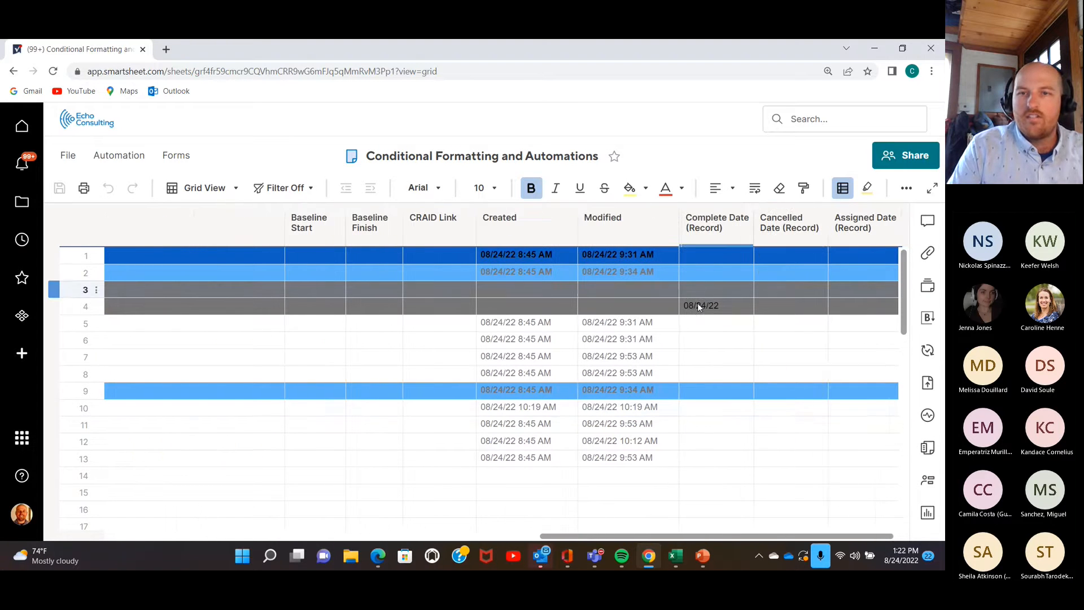
mouse_move(736, 307)
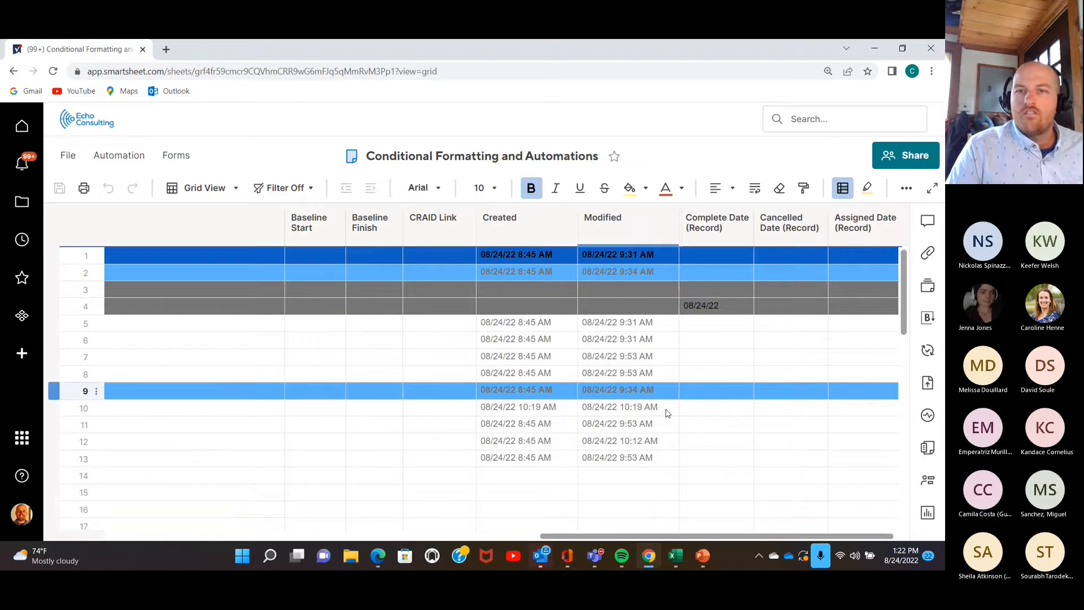
mouse_move(709, 537)
left_mouse_down()
mouse_move(494, 560)
mouse_move(399, 550)
mouse_move(242, 559)
left_mouse_up()
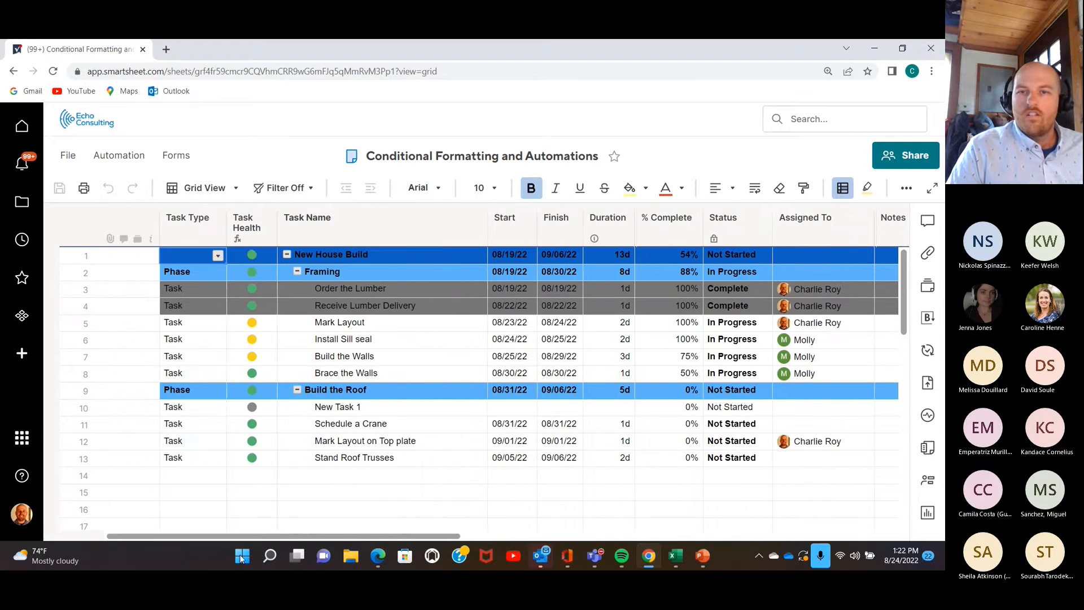
Create a workflow from scratch for the sheet and name it % Complete = 100% - Status Complete
left_click(658, 476)
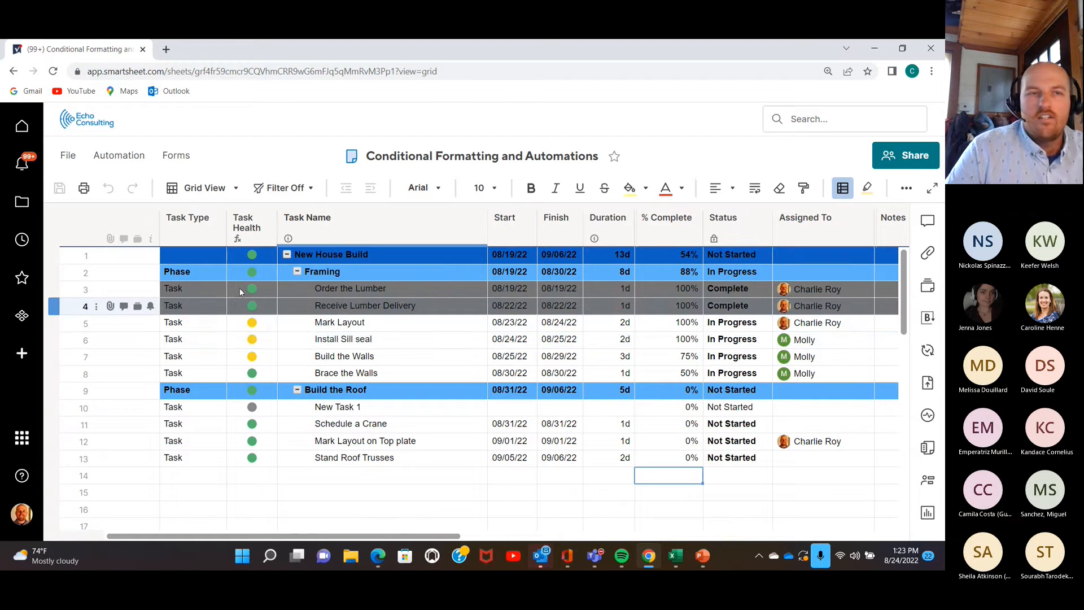
left_click(134, 158)
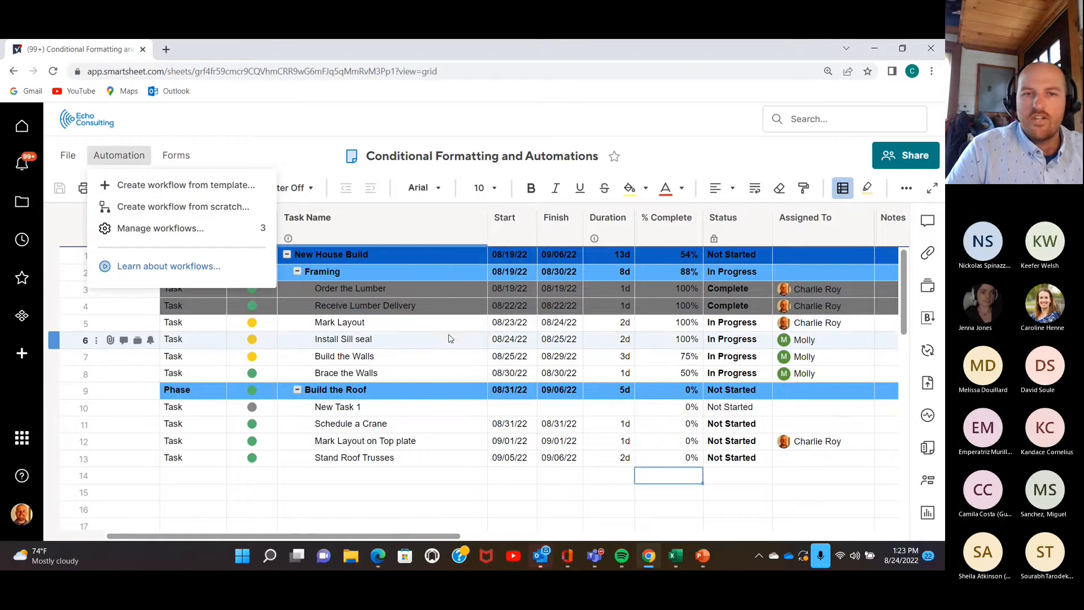
left_click(152, 207)
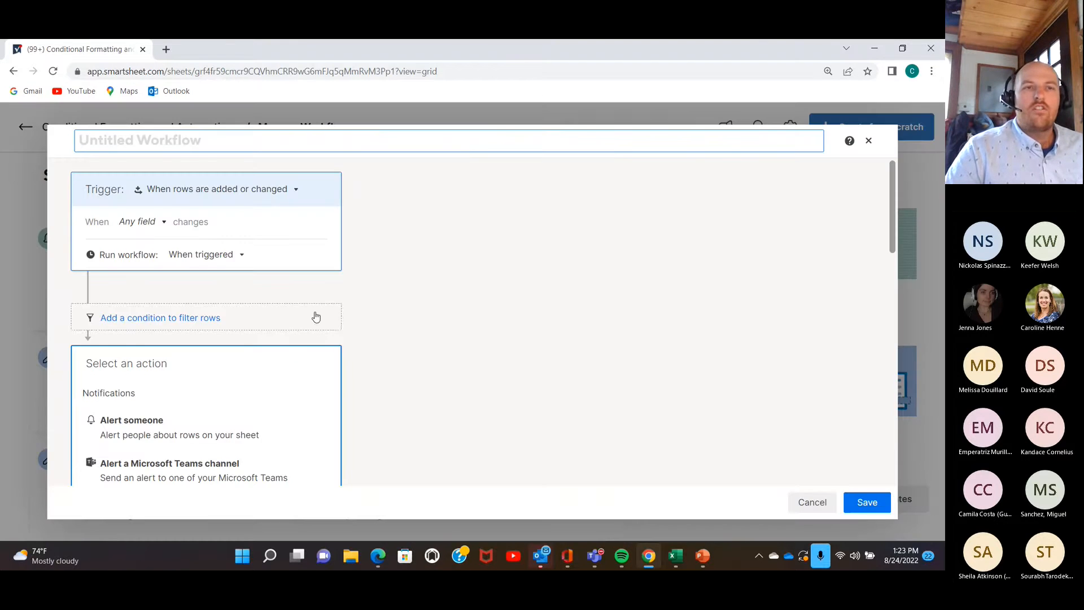
scroll(317, 311, "down", 1)
scroll(324, 276, "up", 1)
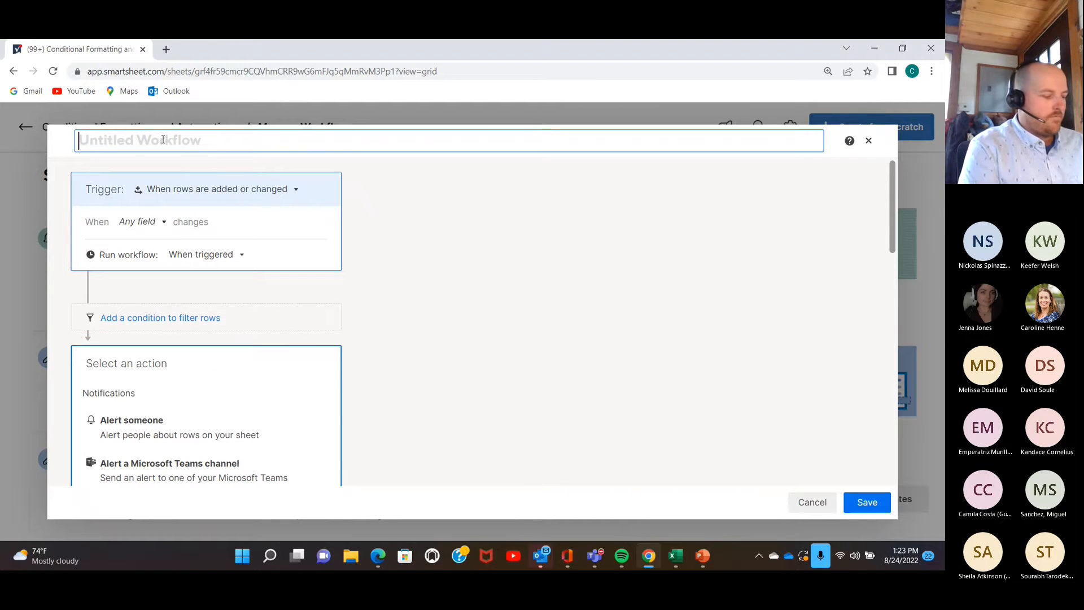
type("% Complet")
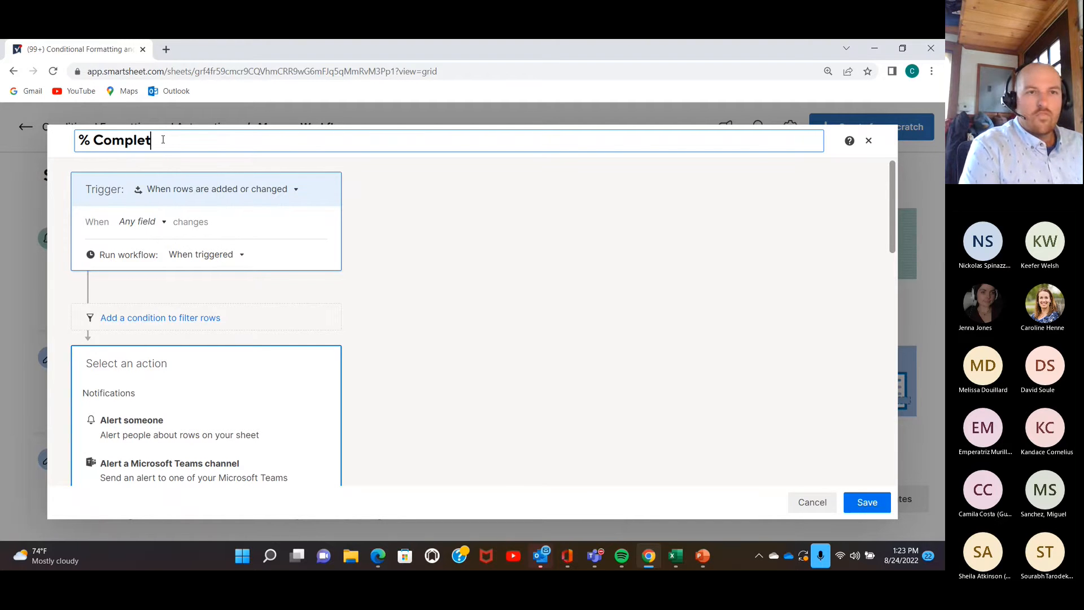
type("e")
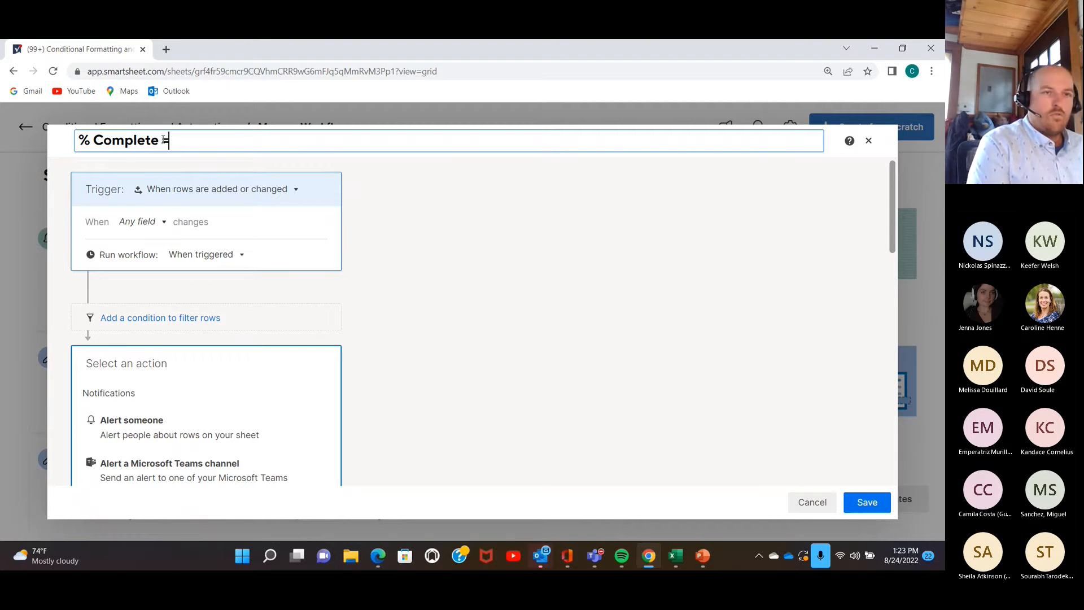
type(" = 100")
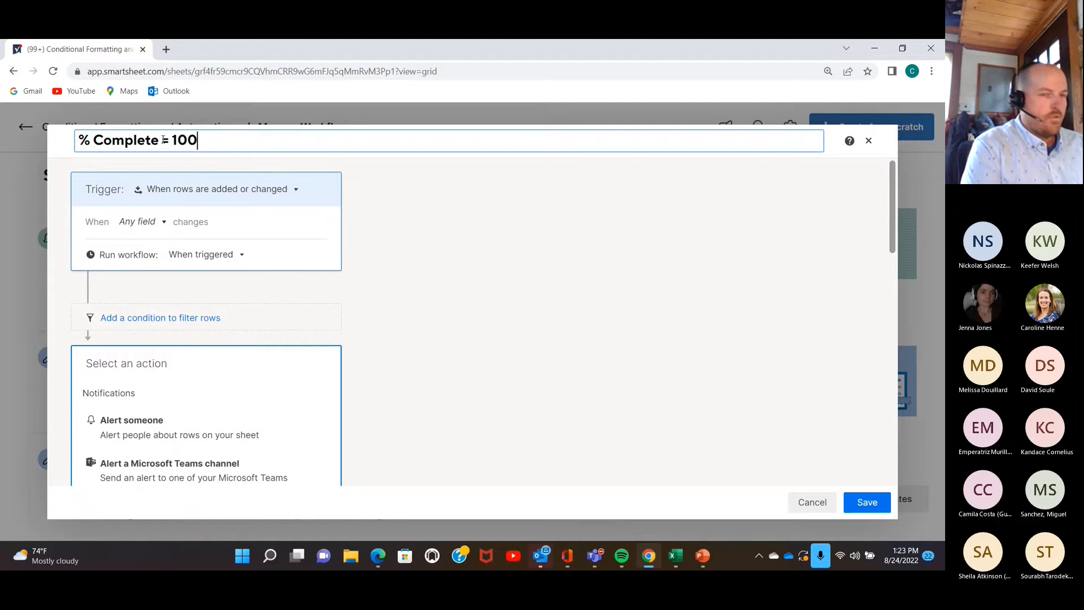
type("% - St")
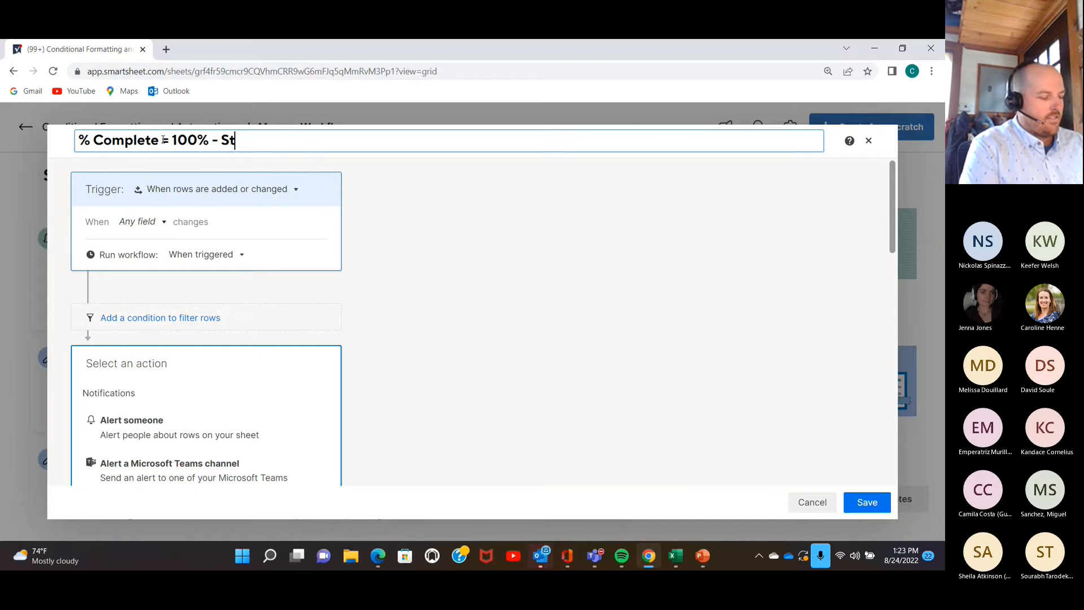
type("atus Com")
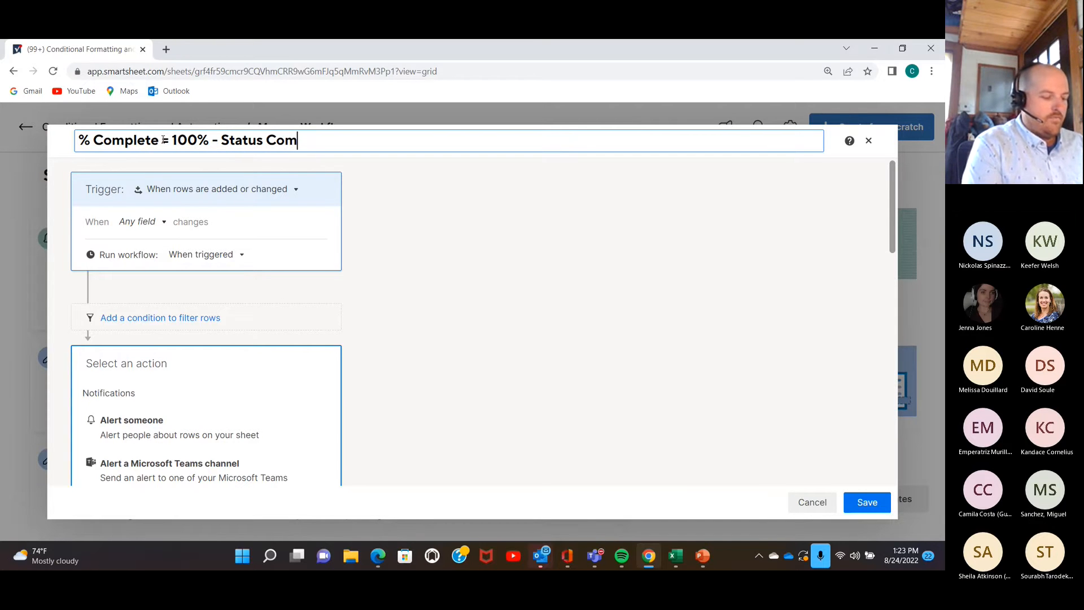
type("plete")
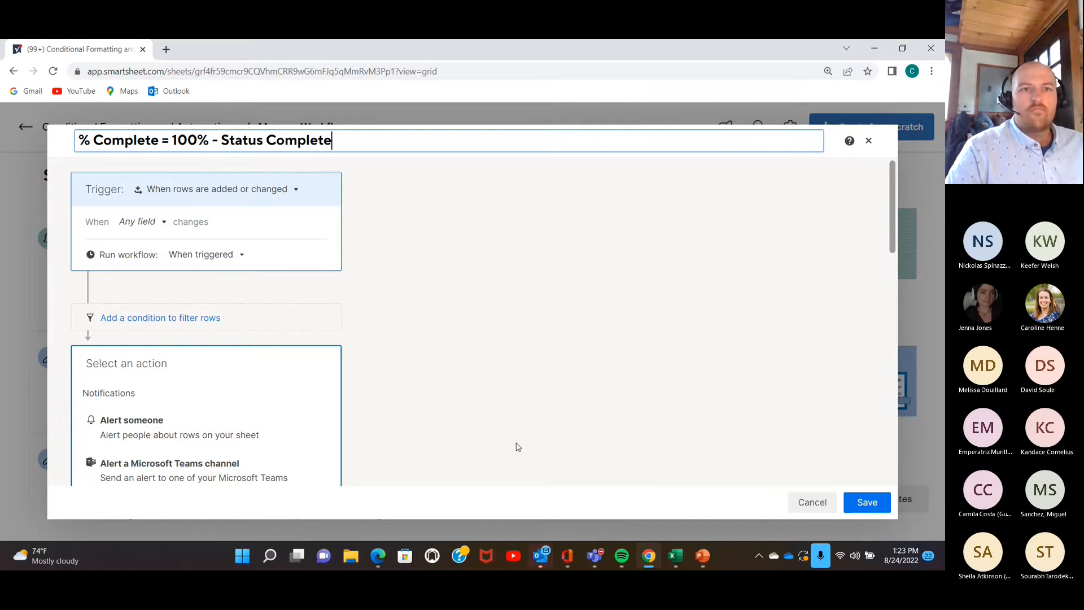
Set the workflow to trigger when rows are changed and % Complete changes to 100%
left_click(291, 190)
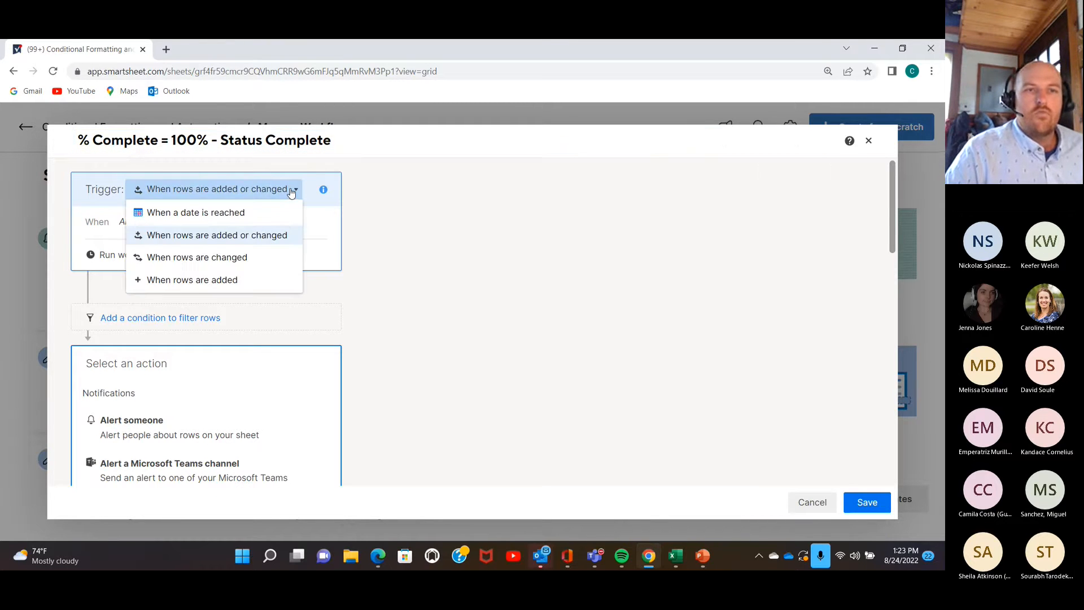
left_click(195, 258)
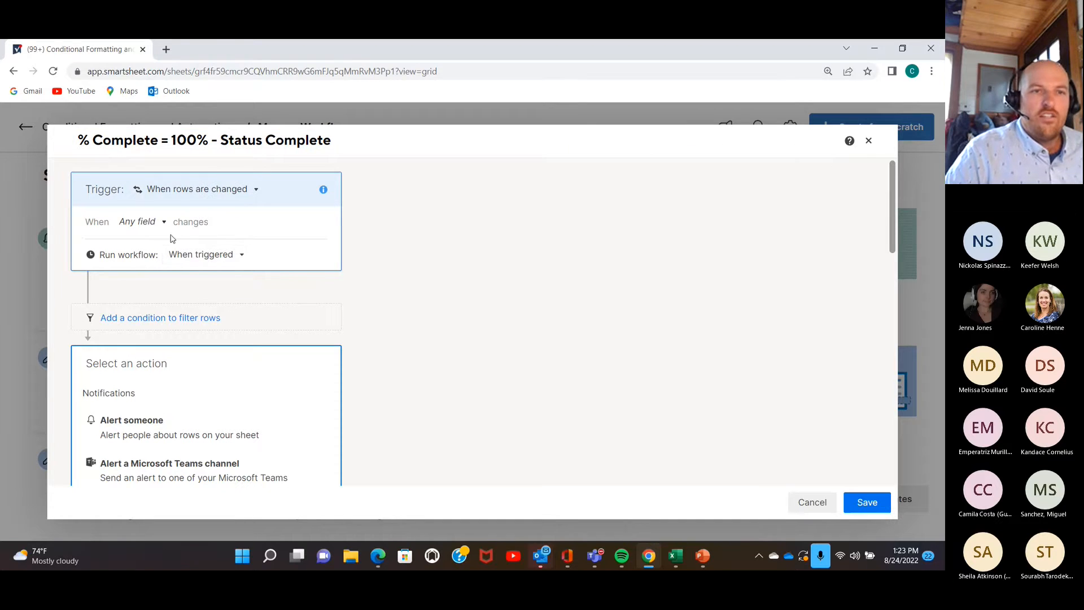
left_click(148, 222)
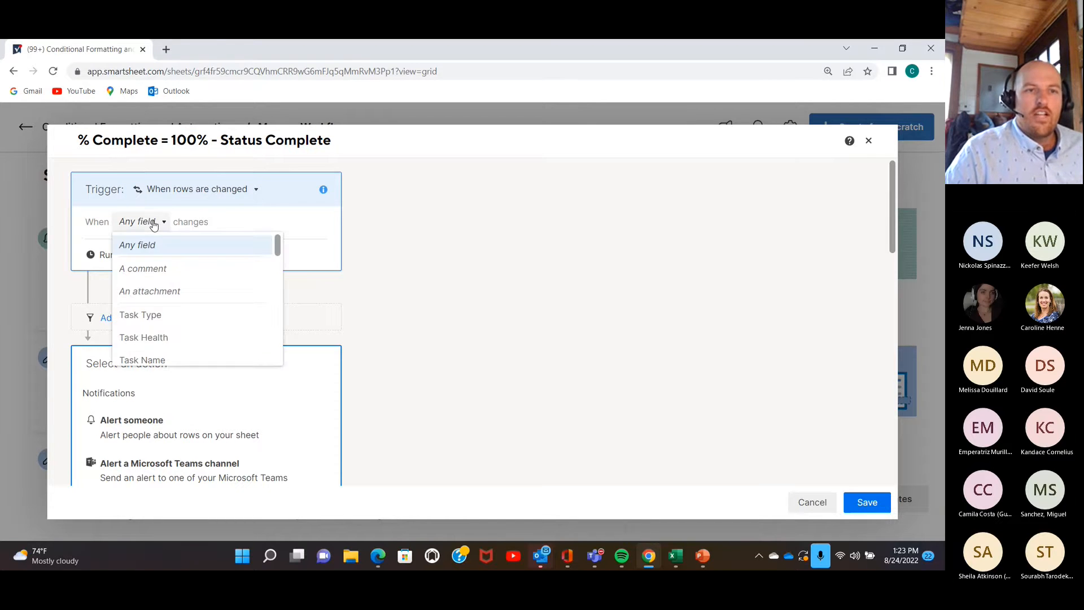
scroll(164, 299, "down", 3)
scroll(164, 305, "up", 1)
scroll(158, 310, "down", 1)
left_click(150, 314)
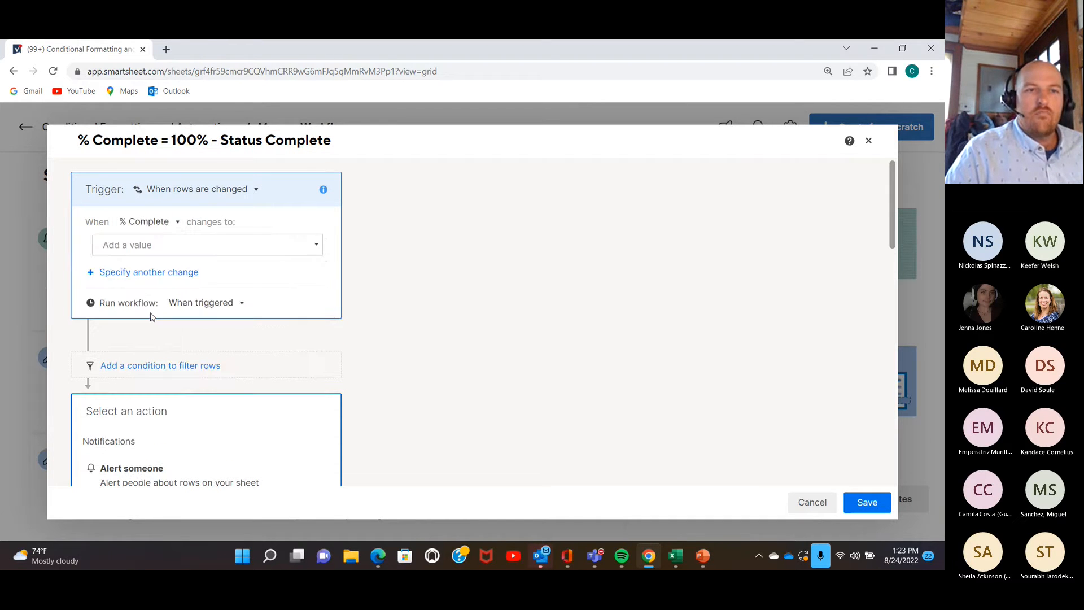
left_click(203, 246)
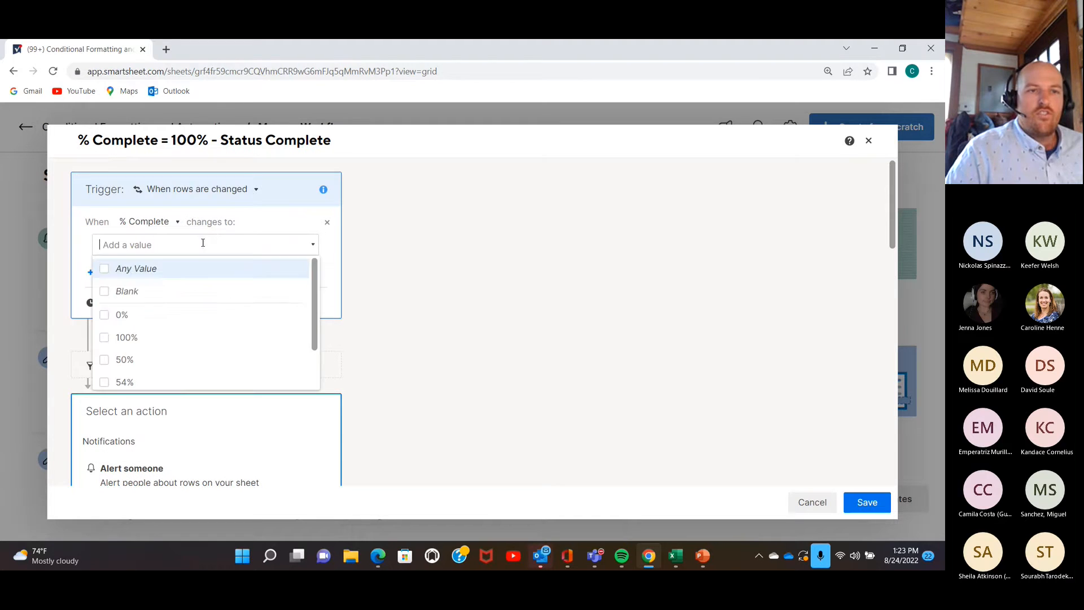
left_click(116, 339)
left_click(624, 368)
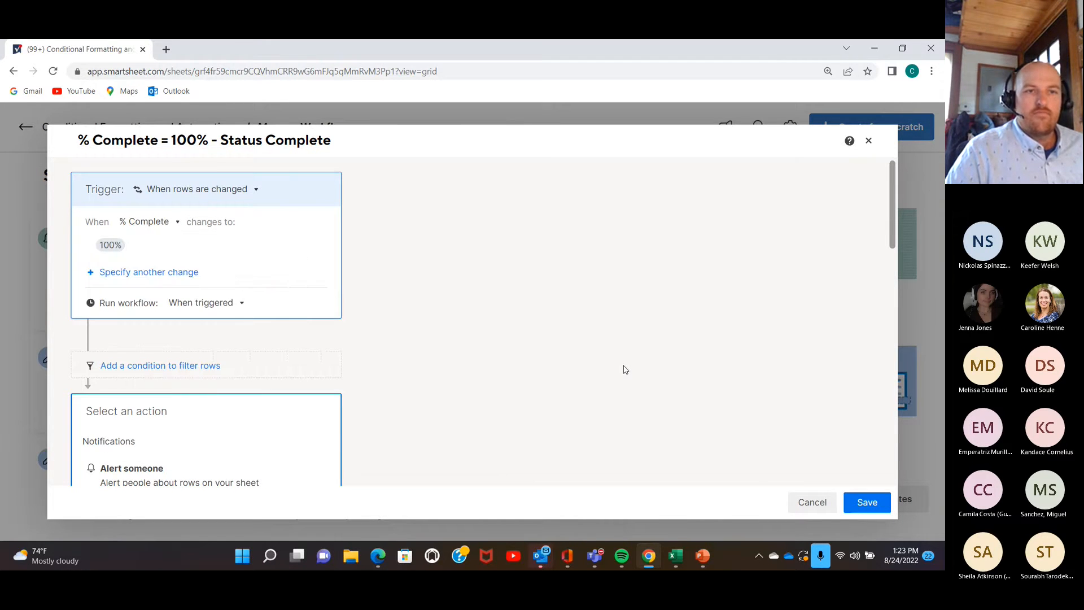
Add a Change cell value action to the workflow that targets the Status column
scroll(495, 346, "down", 1)
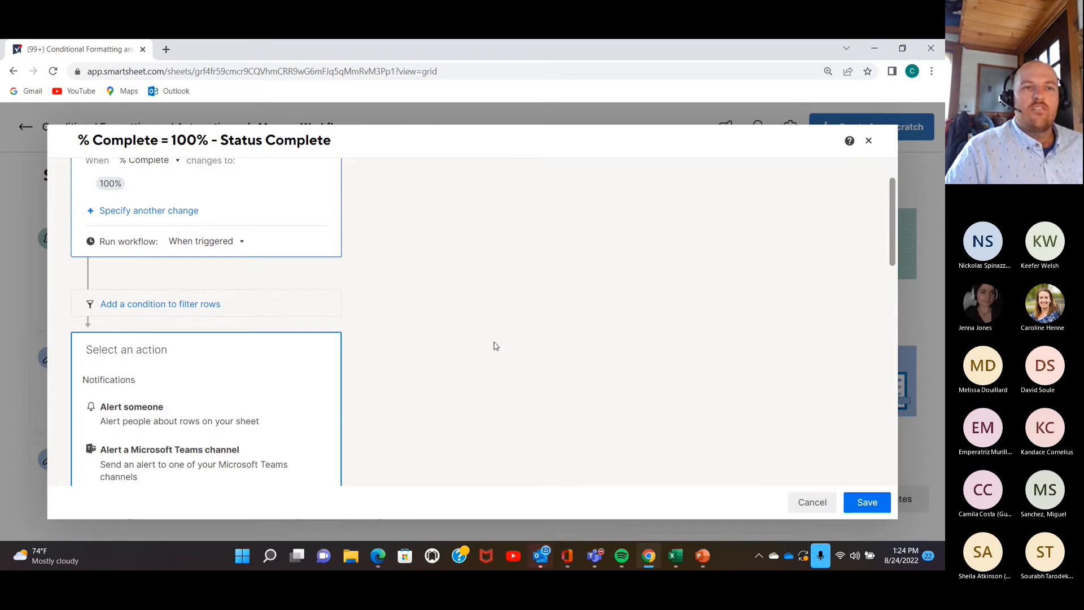
scroll(495, 346, "down", 1)
scroll(431, 274, "down", 1)
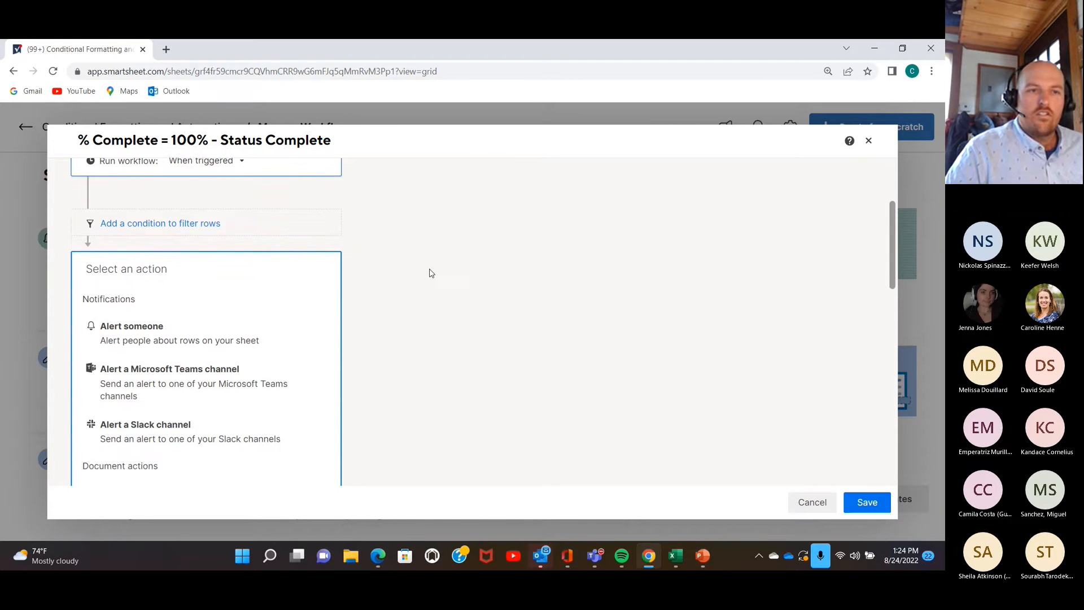
scroll(431, 274, "down", 6)
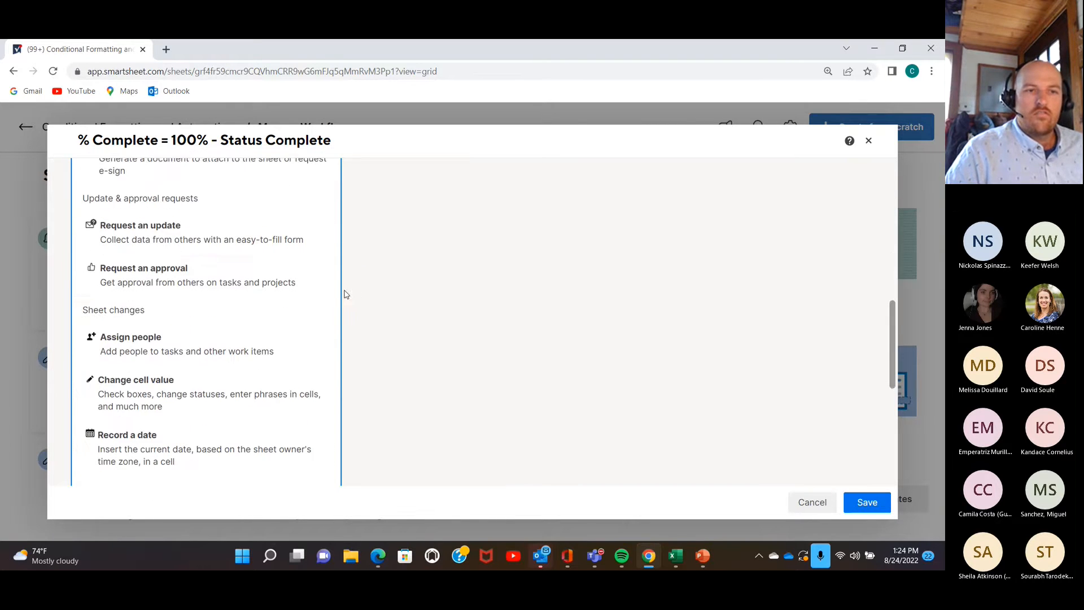
scroll(142, 294, "down", 2)
left_click(145, 260)
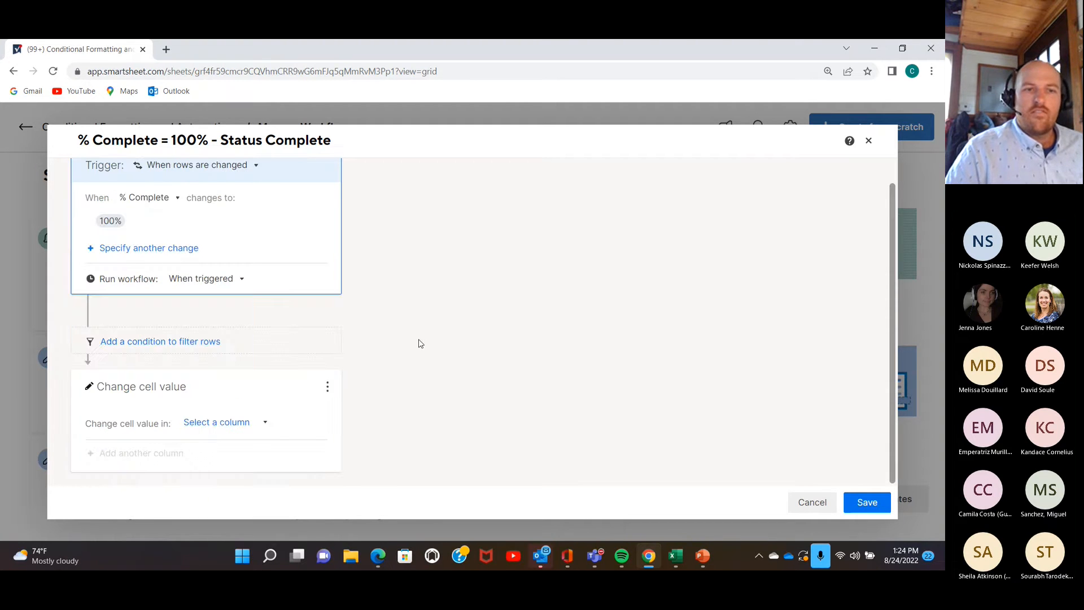
left_click(246, 422)
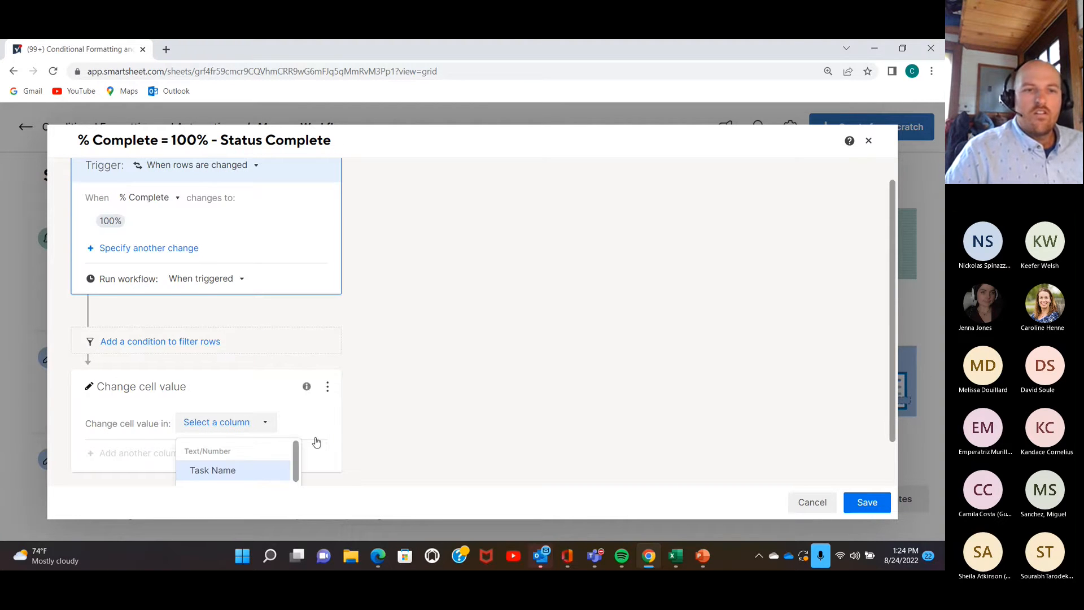
scroll(536, 394, "down", 1)
scroll(230, 455, "down", 2)
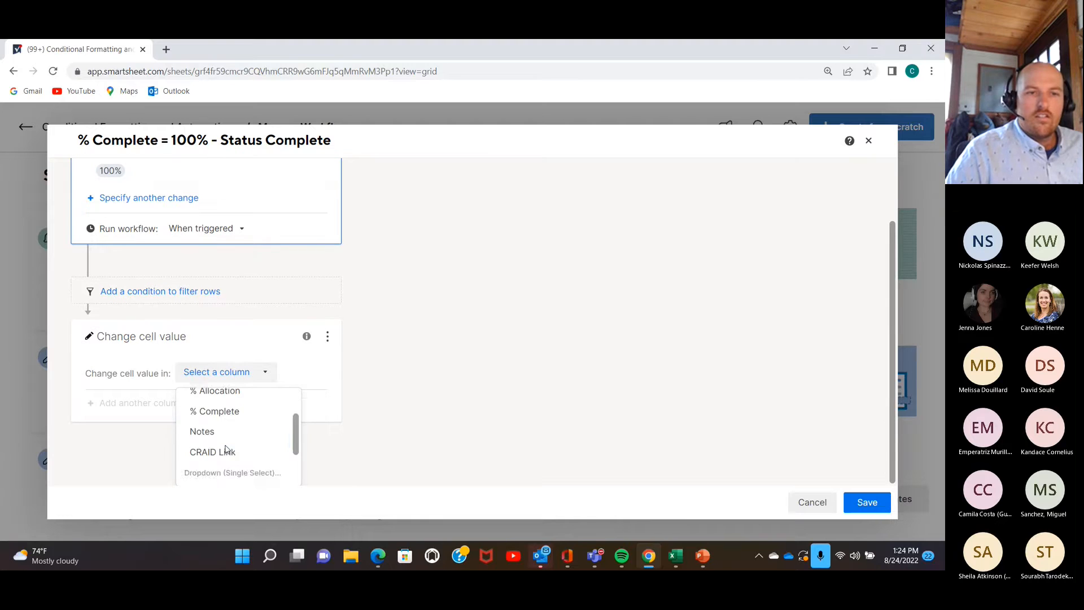
scroll(226, 446, "up", 1)
scroll(224, 450, "down", 3)
left_click(213, 453)
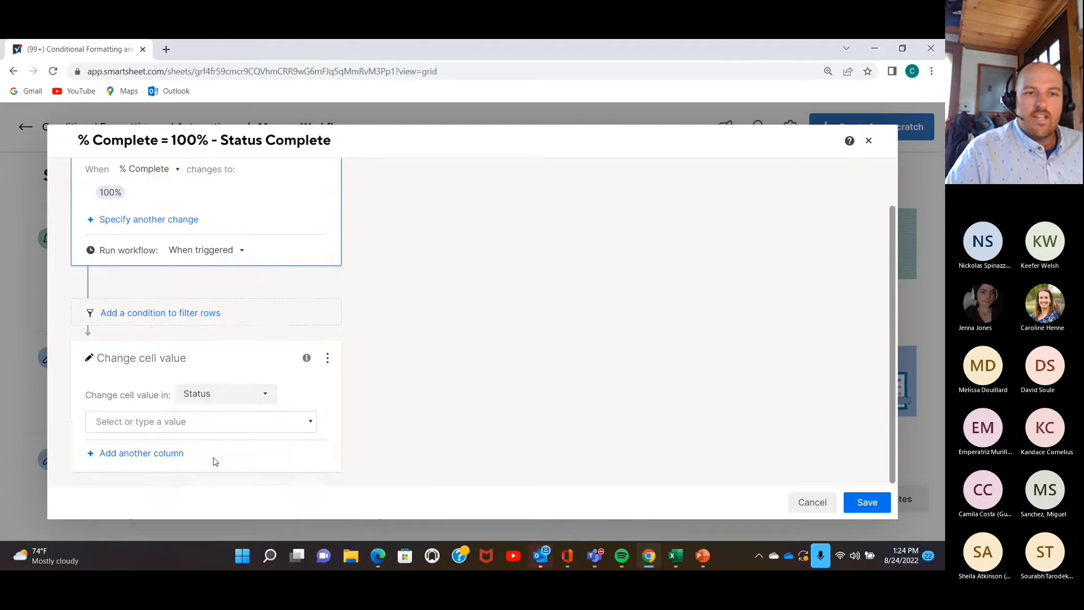
Set the action's new Status value to Complete and save the workflow
left_click(286, 424)
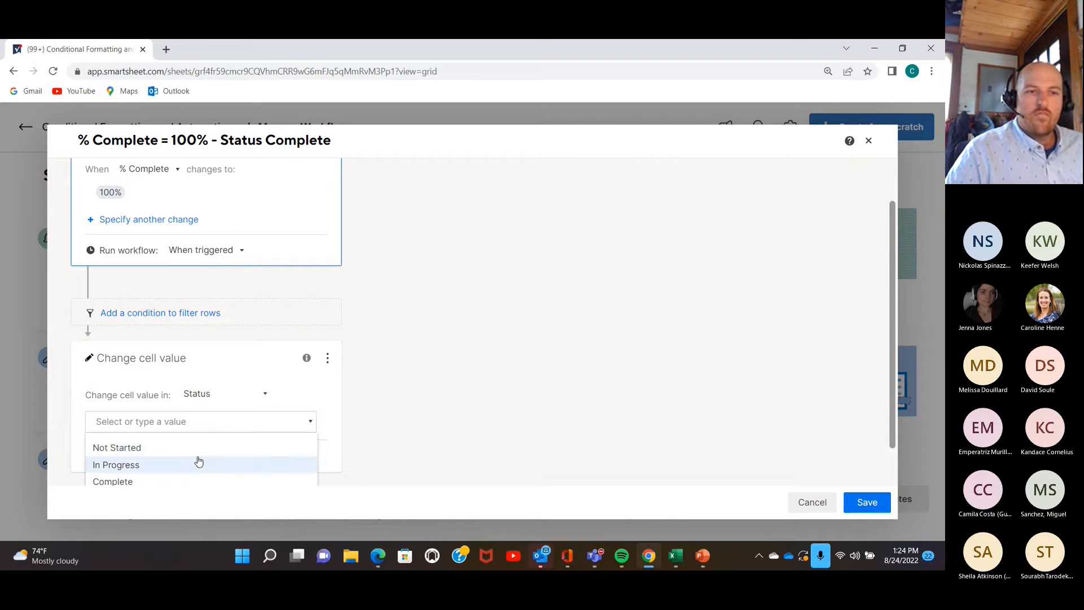
scroll(199, 462, "down", 1)
left_click(129, 439)
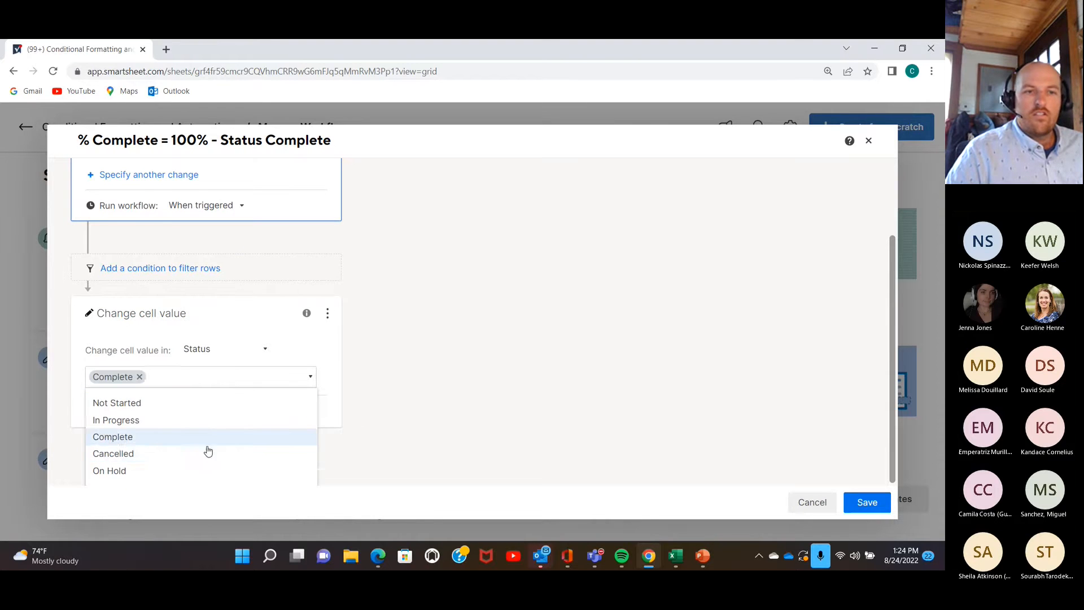
left_click(649, 390)
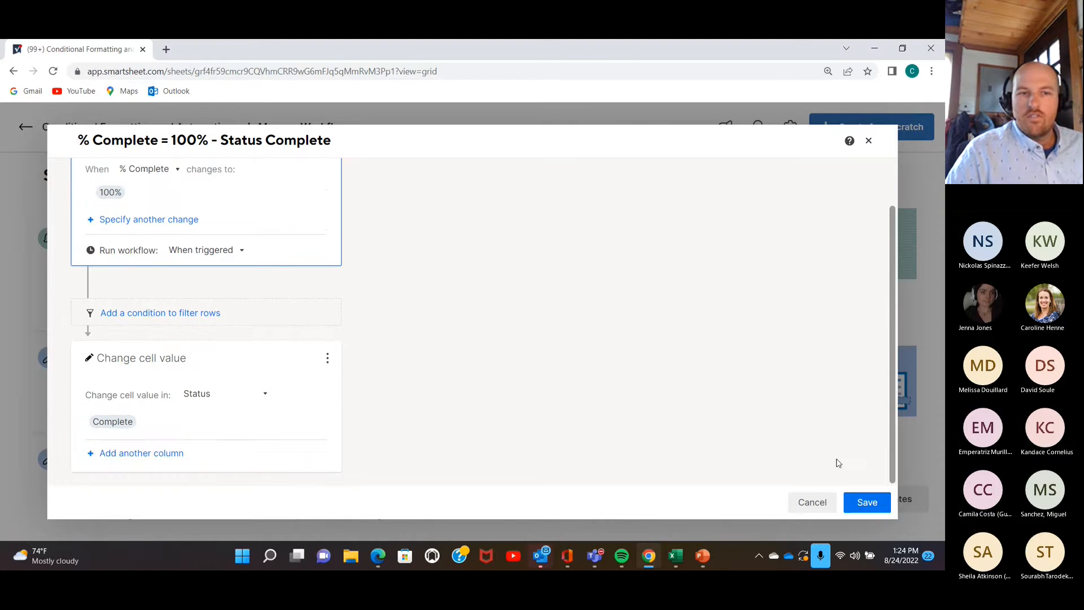
left_click(867, 503)
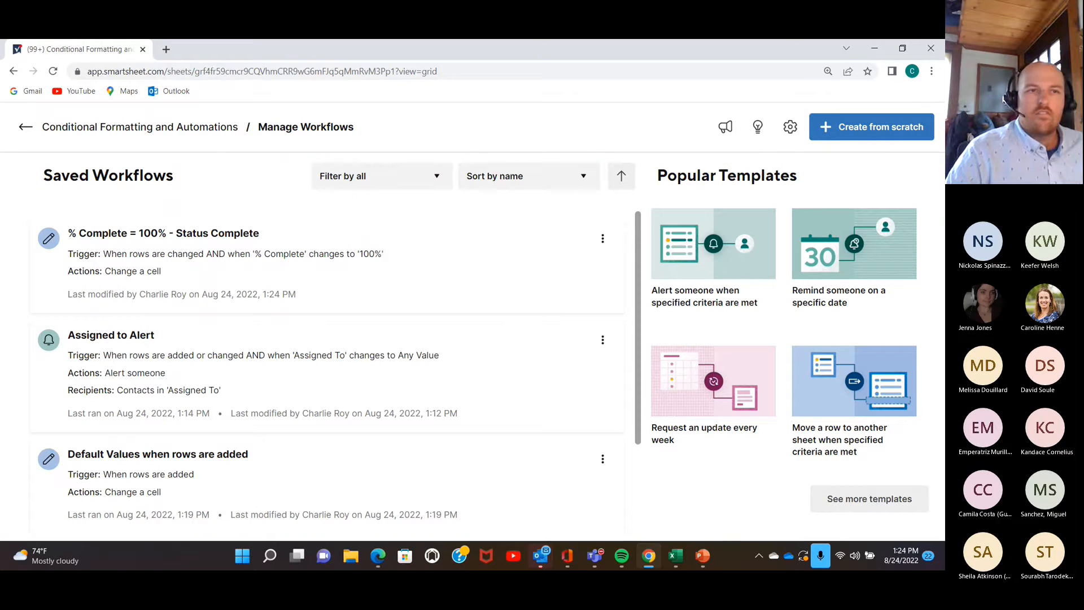
Back in the sheet, set Build the Walls to 100% complete, and save and reload the sheet to test the workflow
left_click(26, 127)
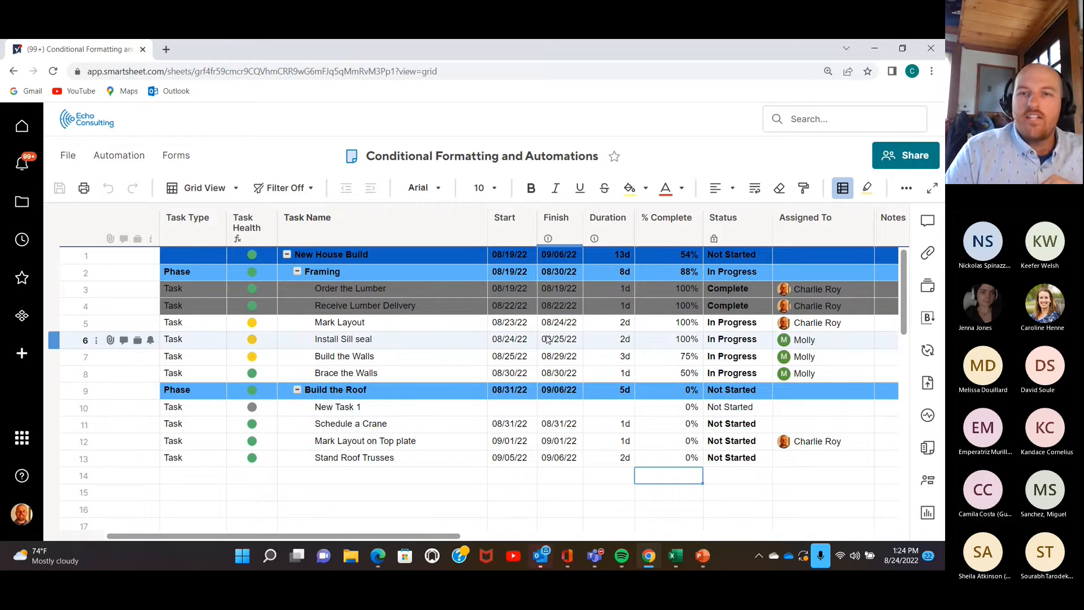
left_click(671, 326)
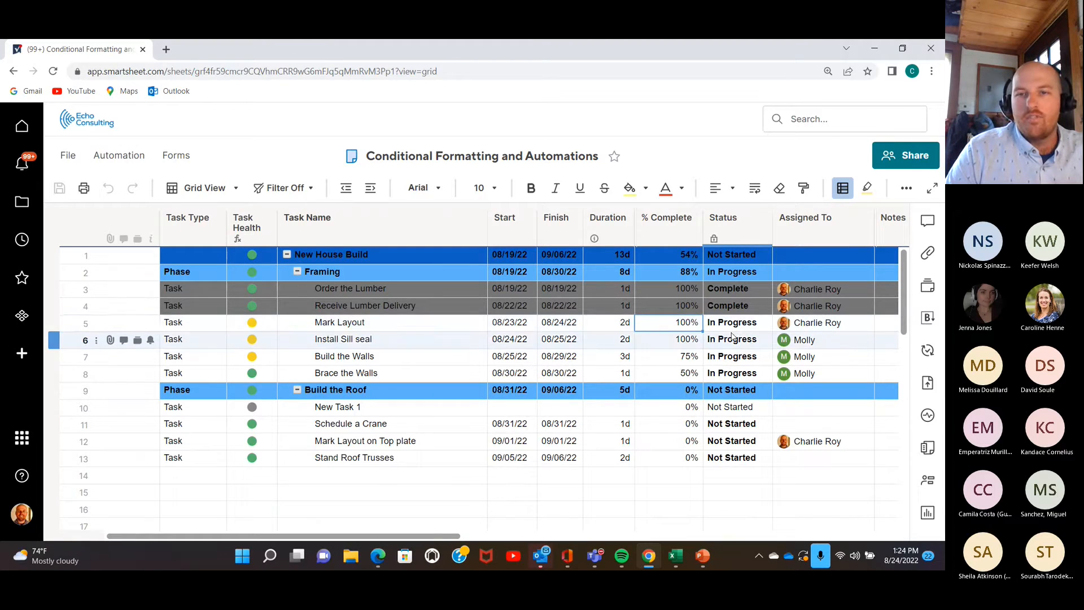
left_click(678, 357)
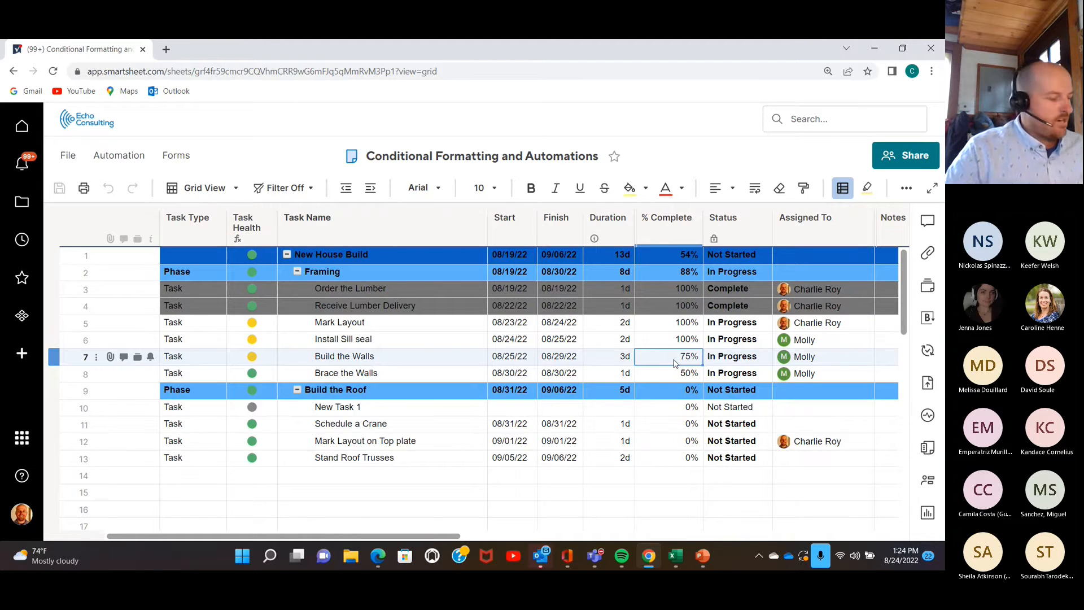
double_click(675, 359)
type("100")
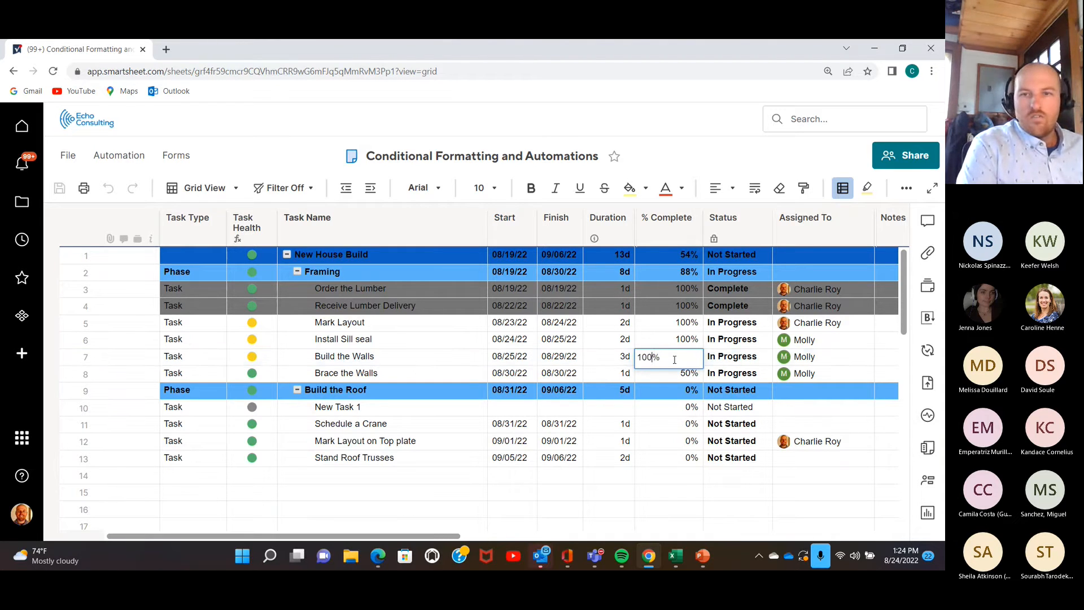
key("Return")
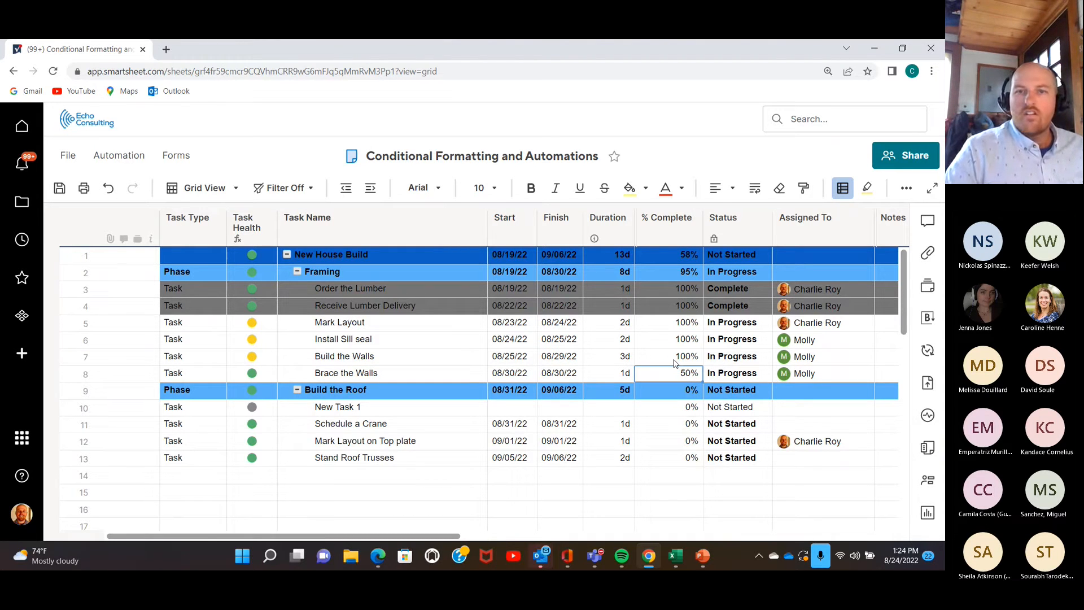
left_click(60, 188)
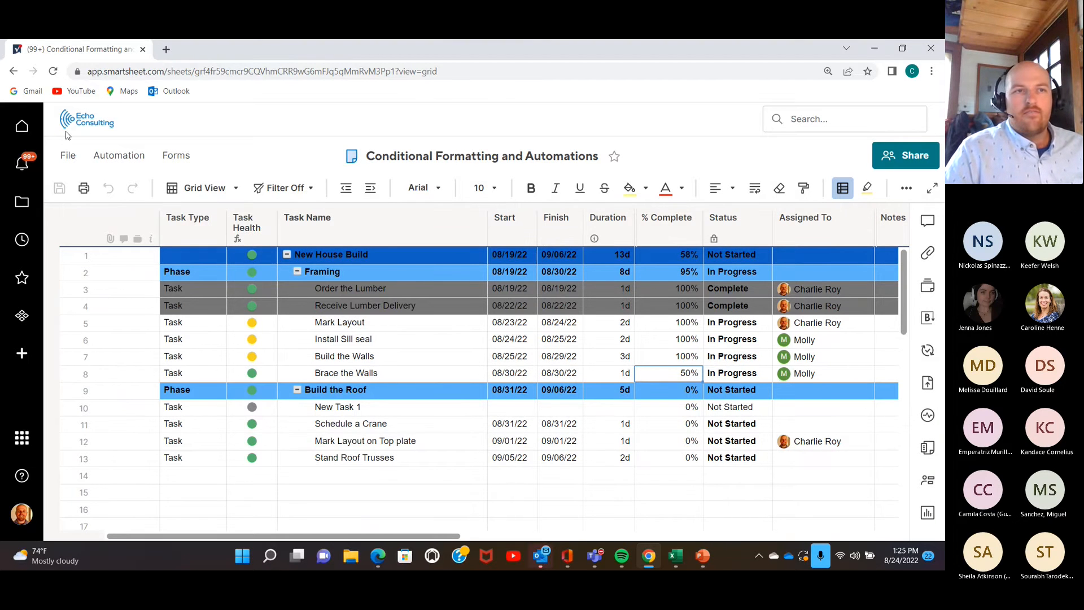
left_click(53, 72)
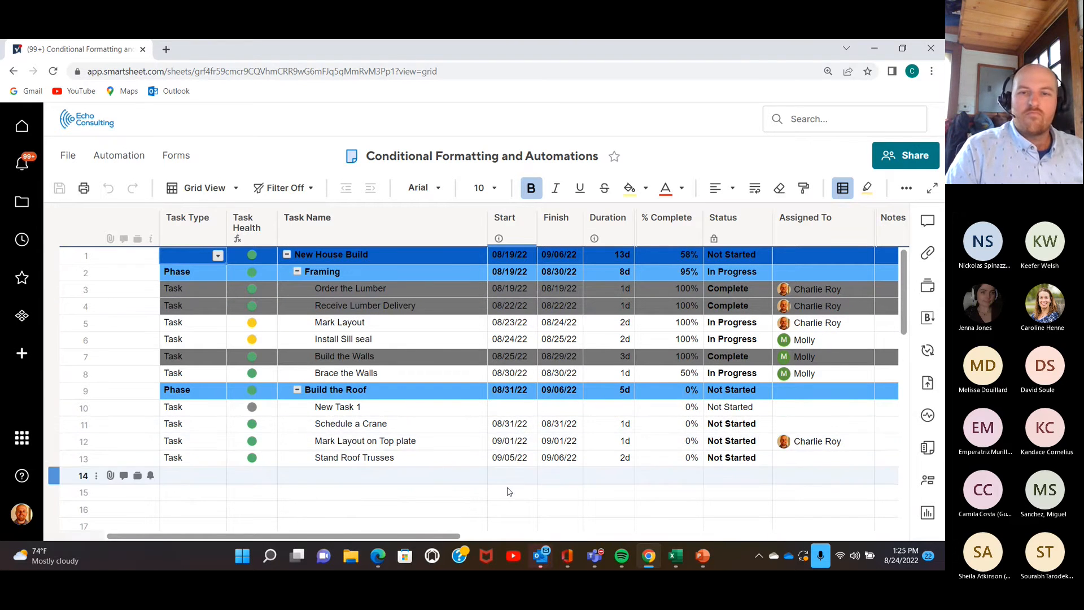
Switch to the PowerPoint webinar deck, present from the Upcoming Webinars slide and advance to the Contact Us slide
mouse_move(704, 566)
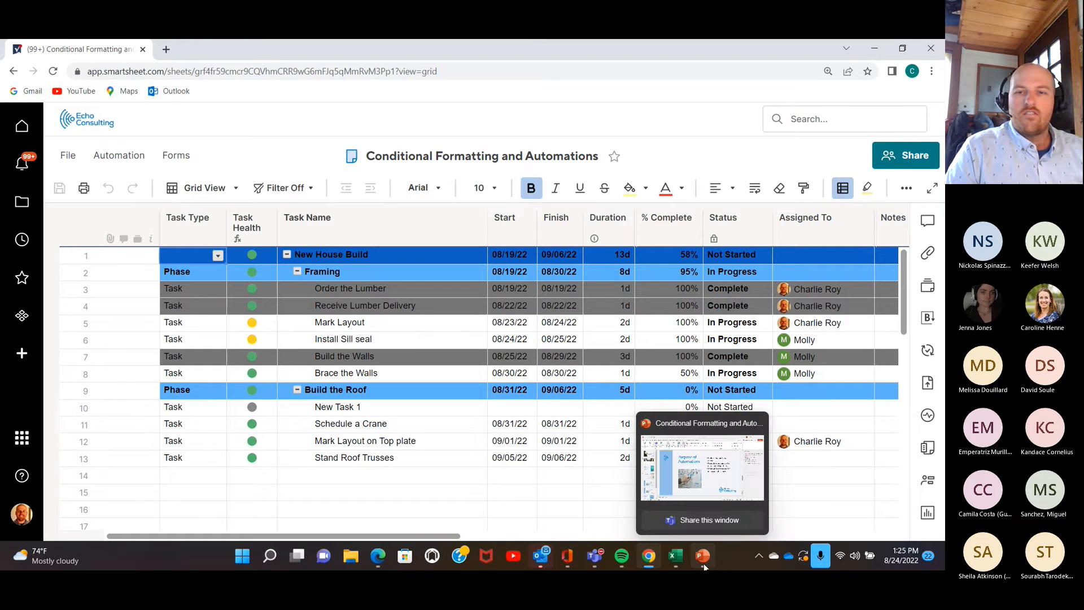
left_click(703, 469)
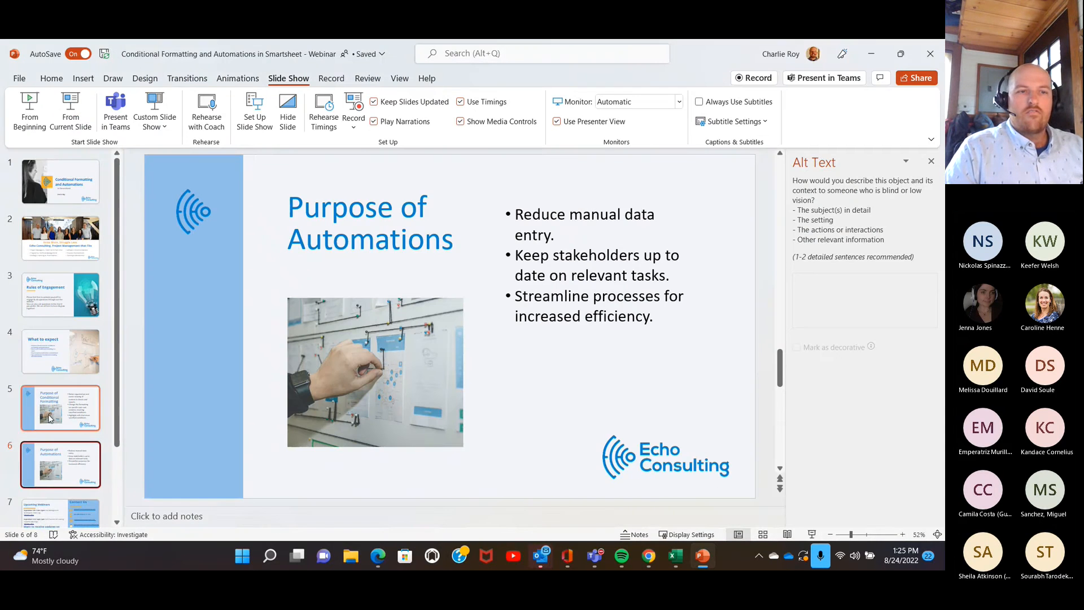
left_click(63, 511)
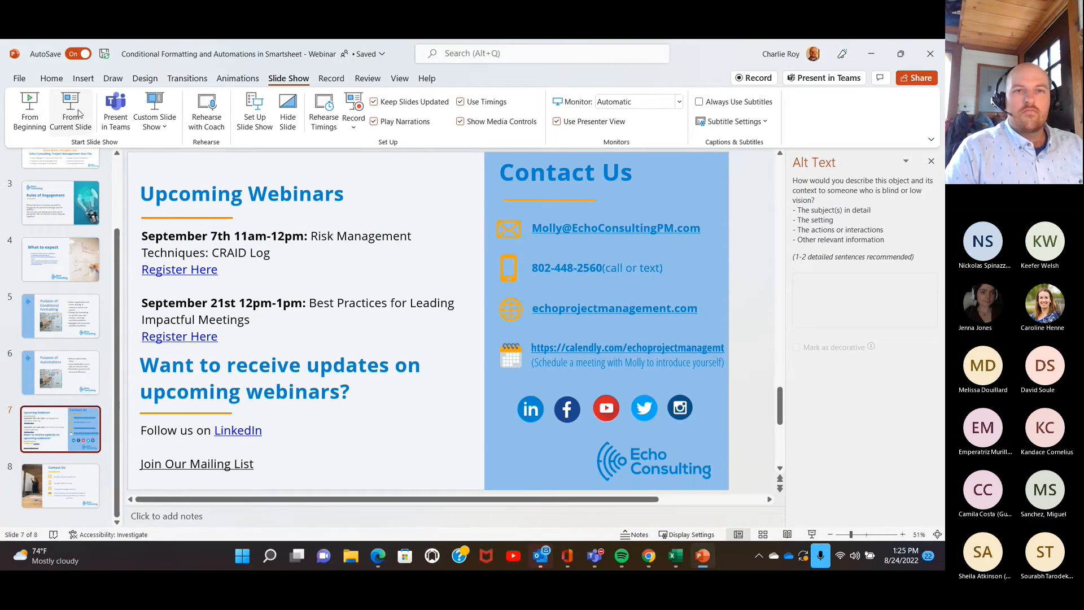
left_click(78, 114)
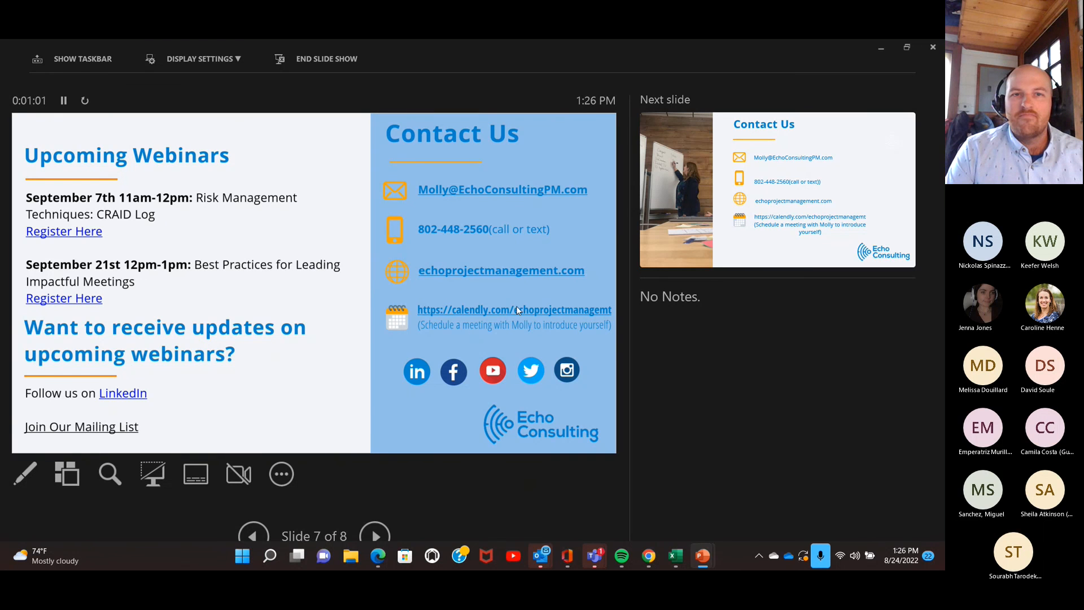
key("Right")
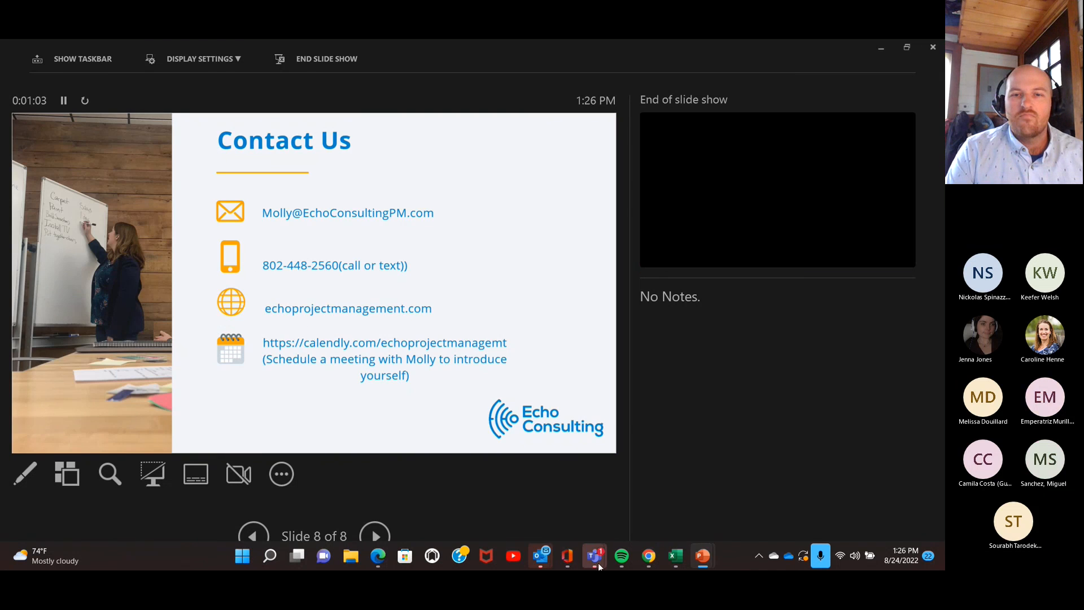
mouse_move(602, 559)
mouse_move(576, 457)
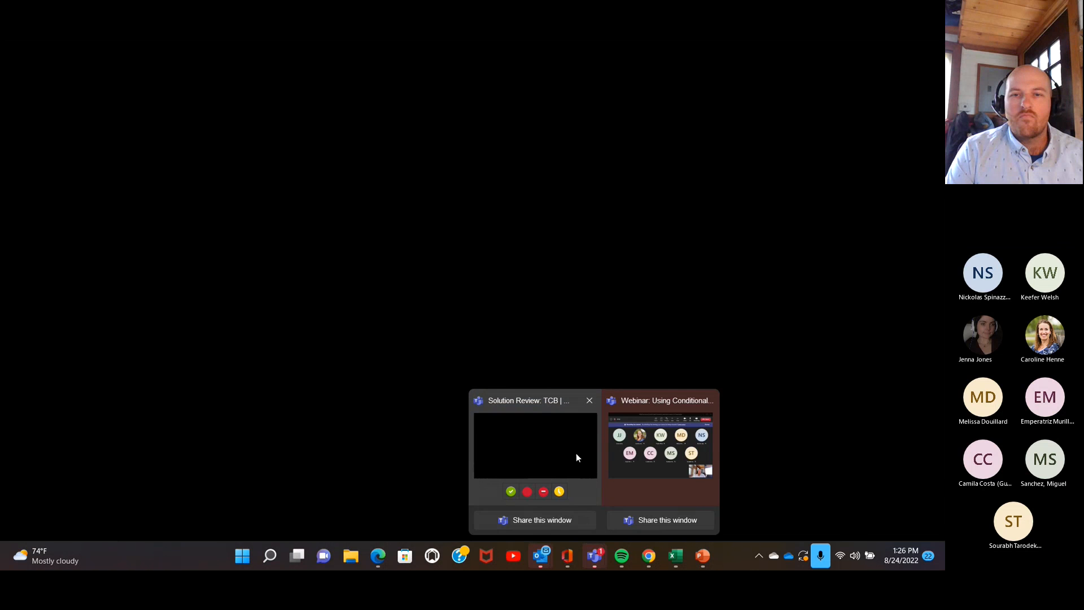